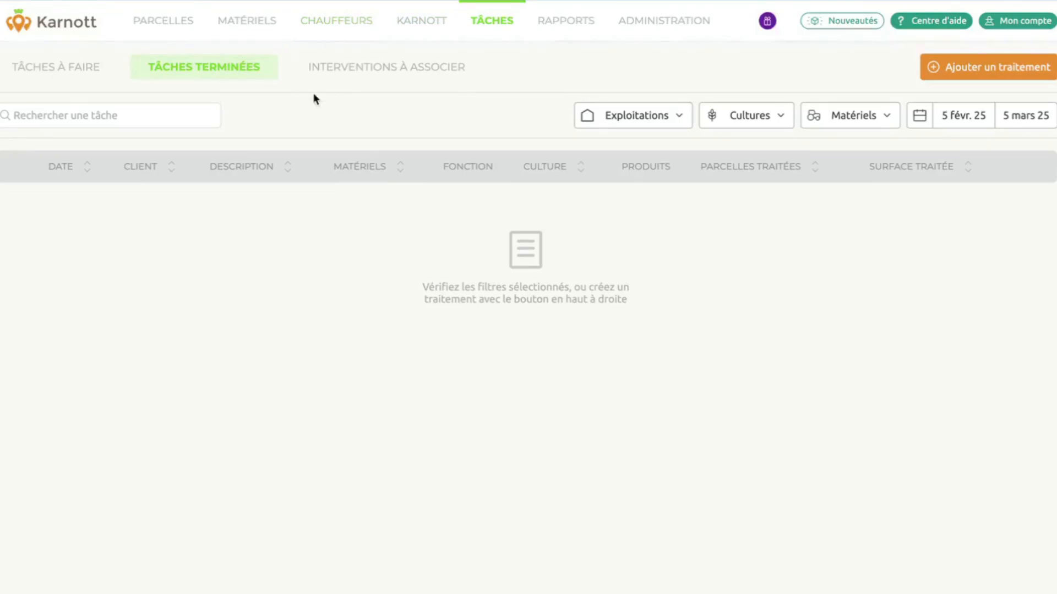
Show interventions awaiting a task over the last 12 months (5 mars 24 – 5 mars 25).
{"action": "left_click", "coordinate": [365, 76]}
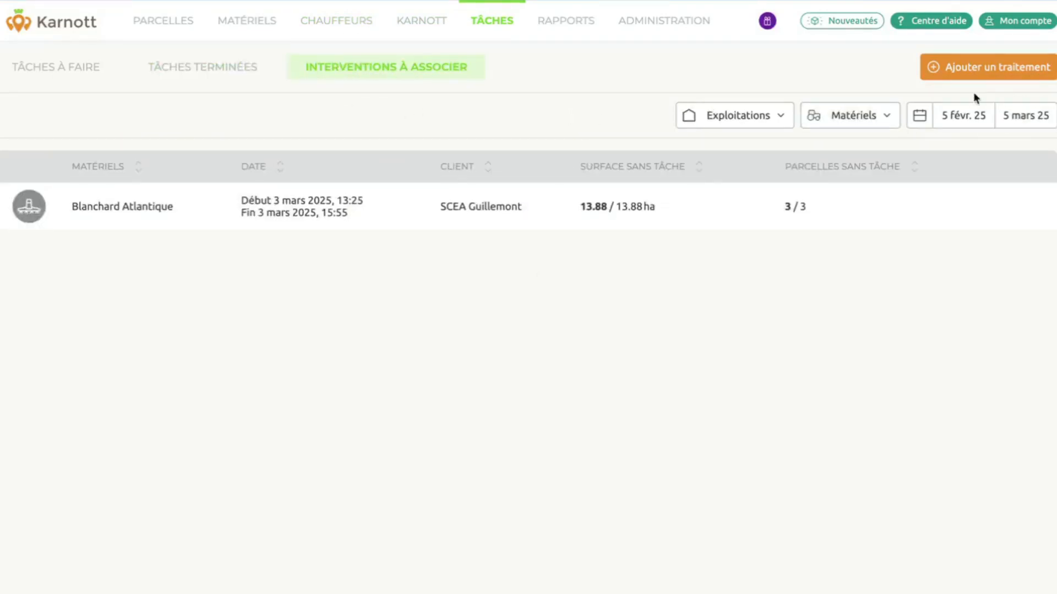
{"action": "left_click", "coordinate": [978, 116]}
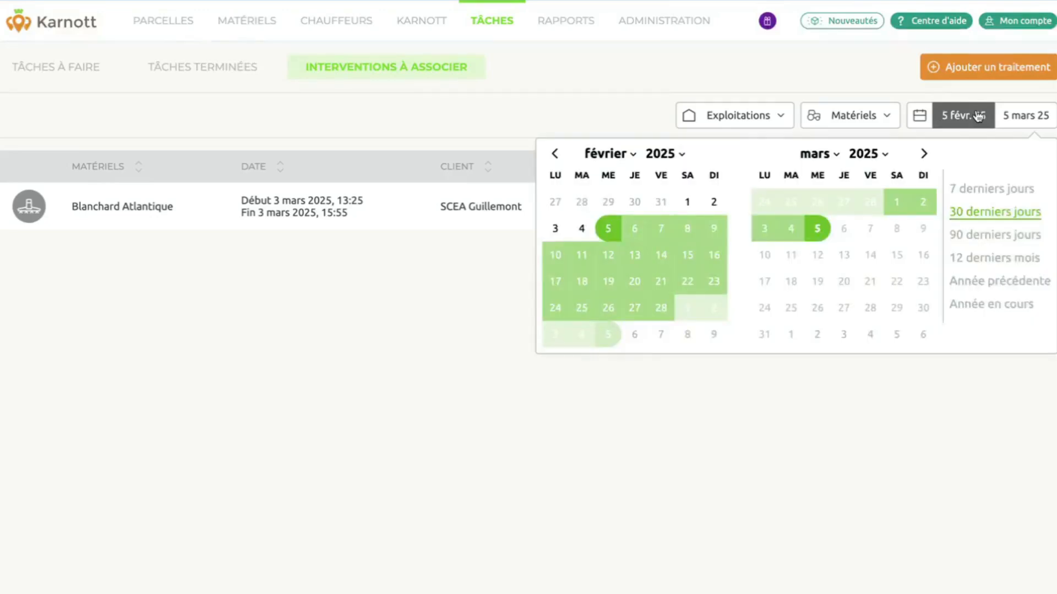
{"action": "left_click", "coordinate": [993, 258]}
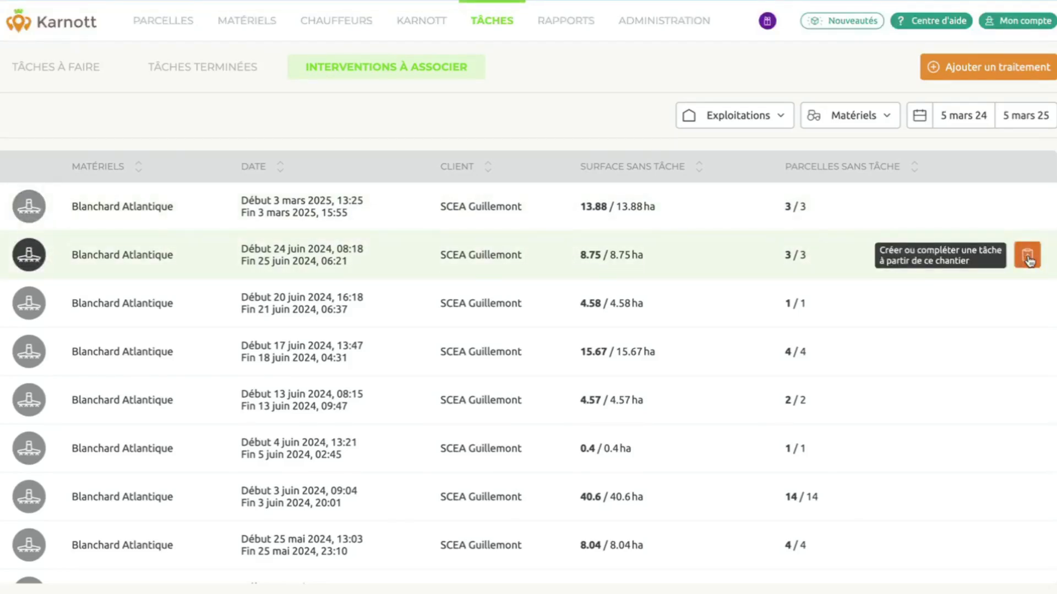
Create a treatment from the 24 juin 2024 Blanchard Atlantique intervention, centring the map on its fields.
{"action": "left_click", "coordinate": [1027, 256]}
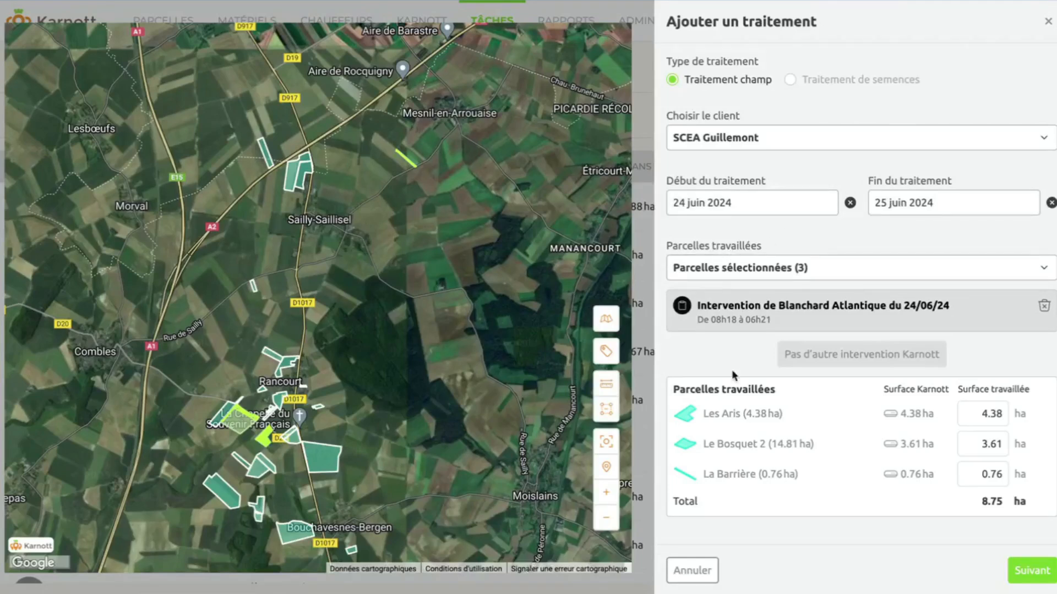
{"action": "scroll", "coordinate": [273, 414], "scroll_direction": "up", "scroll_amount": 3}
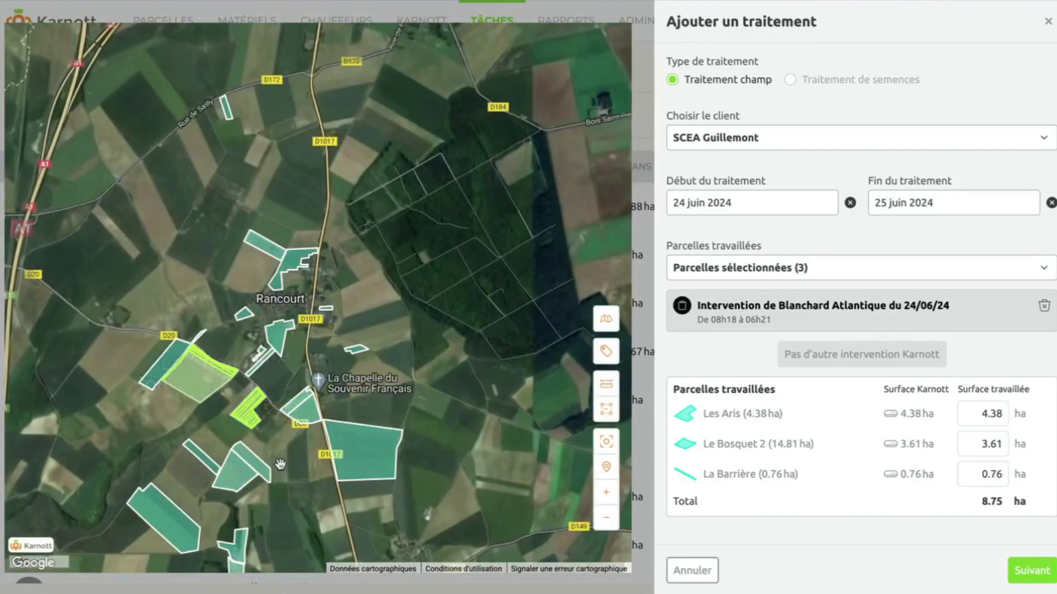
{"action": "left_click_drag", "start_coordinate": [273, 414], "coordinate": [410, 419]}
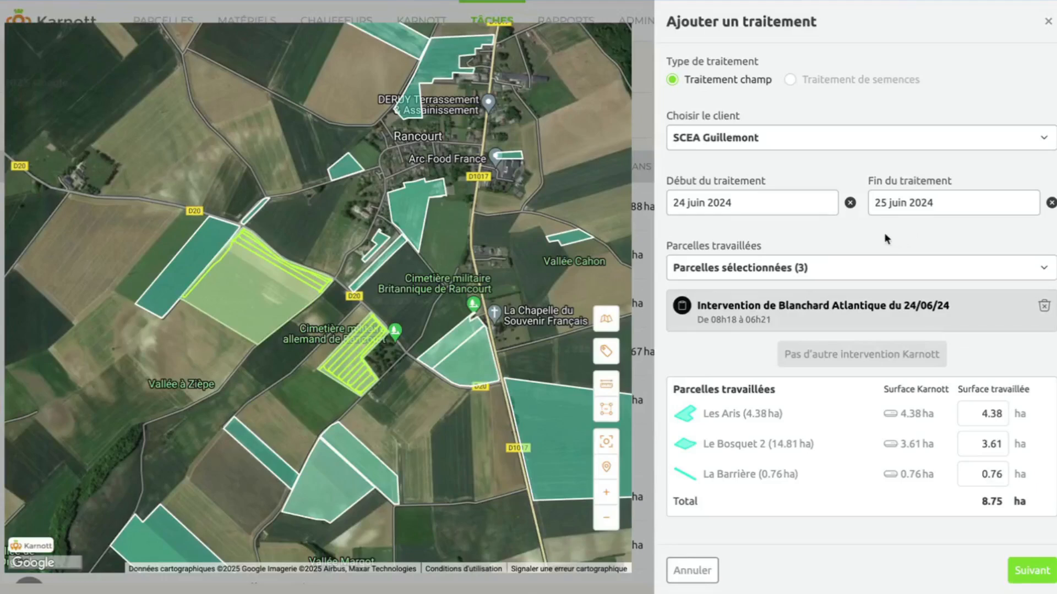
Start the treatment on 20 juin 2024 and add the 20/06/24 intervention, giving four parcels, 13.33 ha.
{"action": "left_click", "coordinate": [737, 208]}
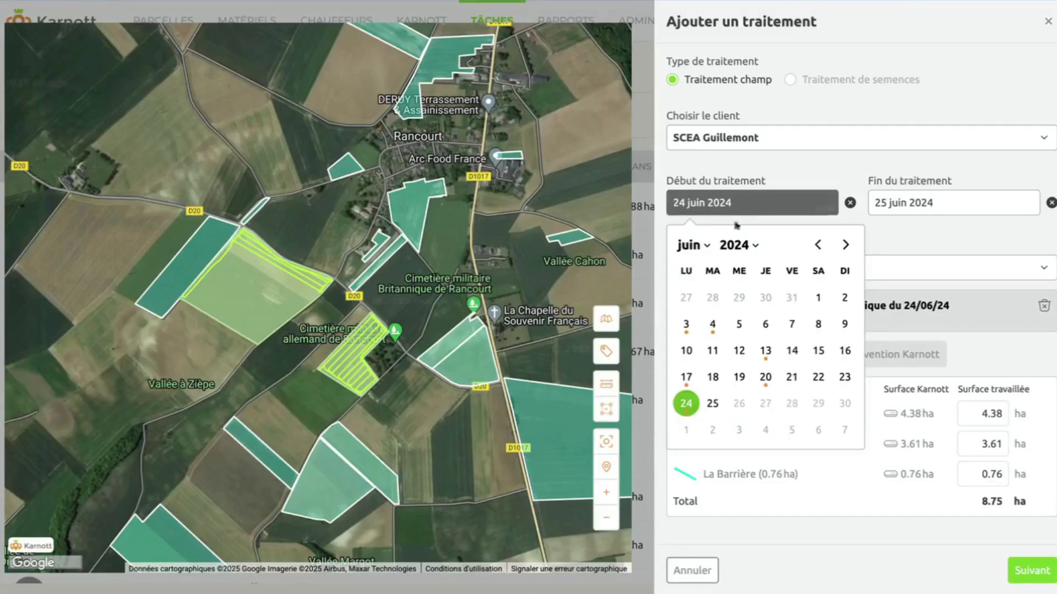
{"action": "left_click", "coordinate": [765, 377]}
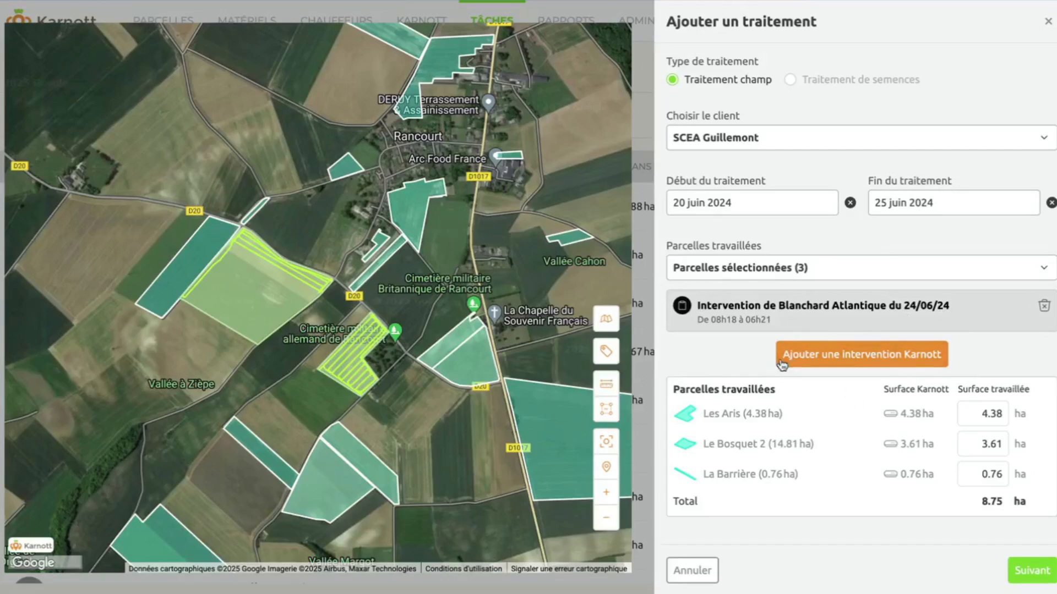
{"action": "left_click", "coordinate": [882, 365]}
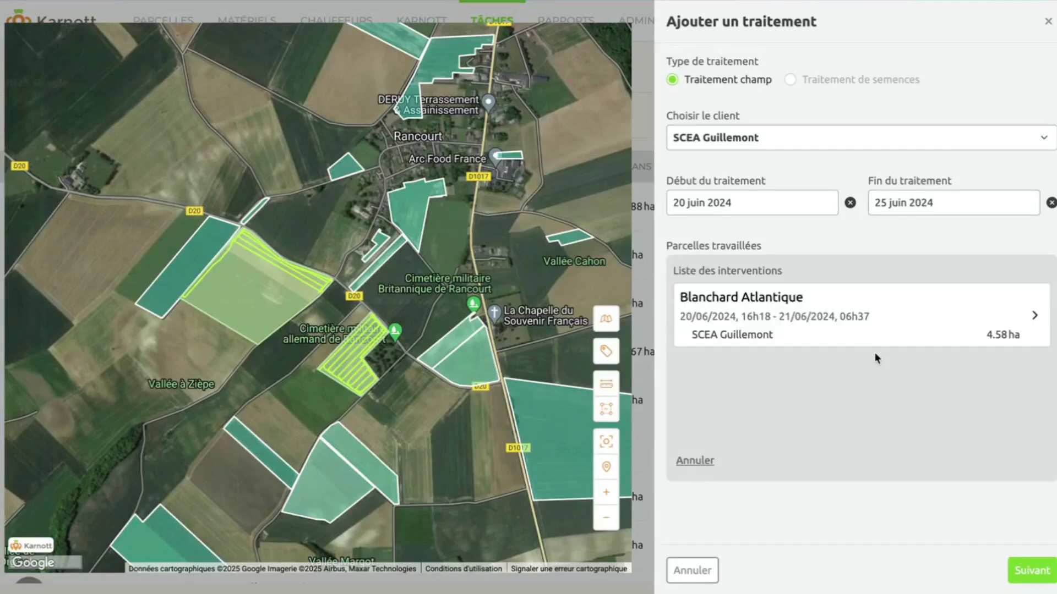
{"action": "left_click", "coordinate": [867, 307]}
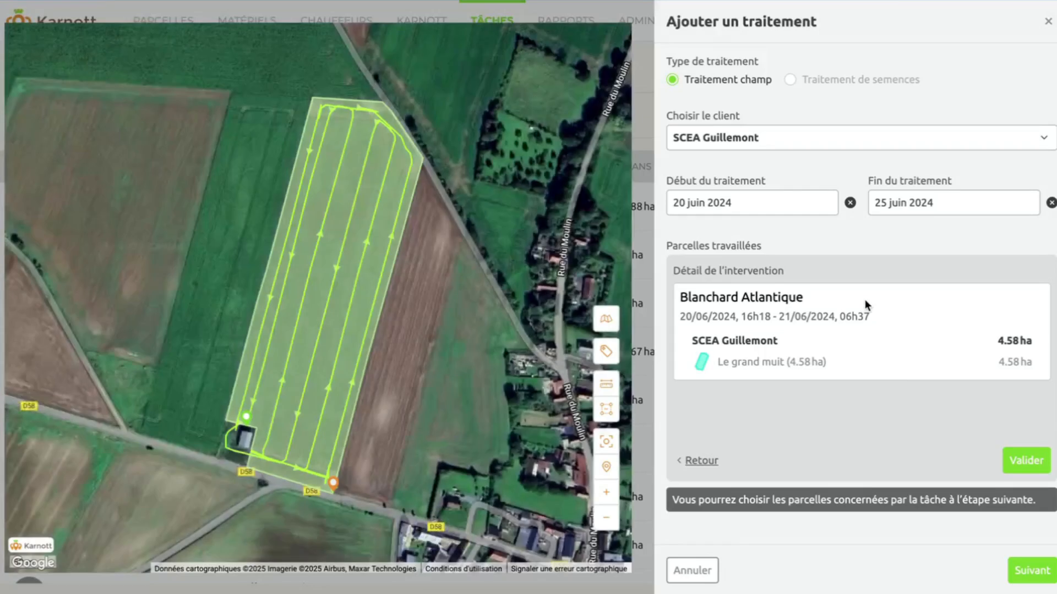
{"action": "left_click", "coordinate": [1024, 458]}
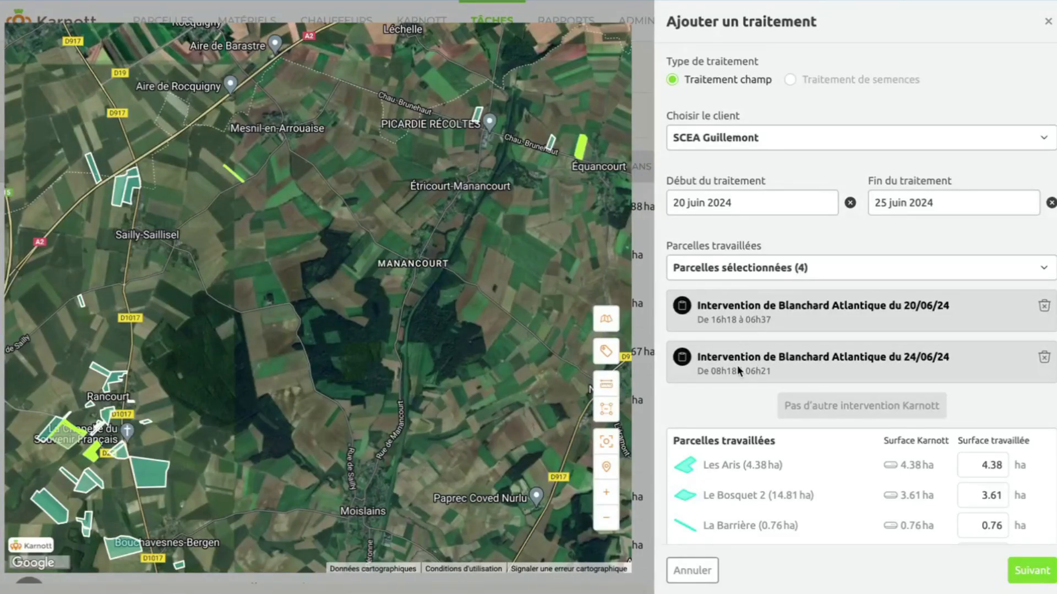
{"action": "scroll", "coordinate": [737, 364], "scroll_direction": "down", "scroll_amount": 2}
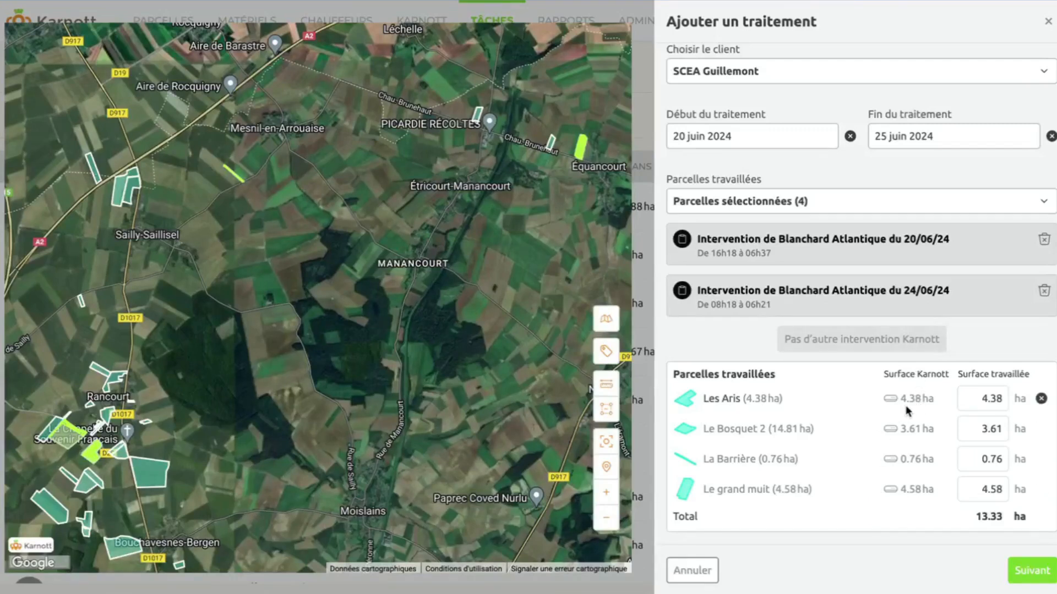
Cut the Les Aris worked surface to 4.30 ha (total 13.25 ha) and move to the details step.
{"action": "left_click", "coordinate": [1002, 399]}
{"action": "key", "text": "BackSpace"}
{"action": "type", "text": "0"}
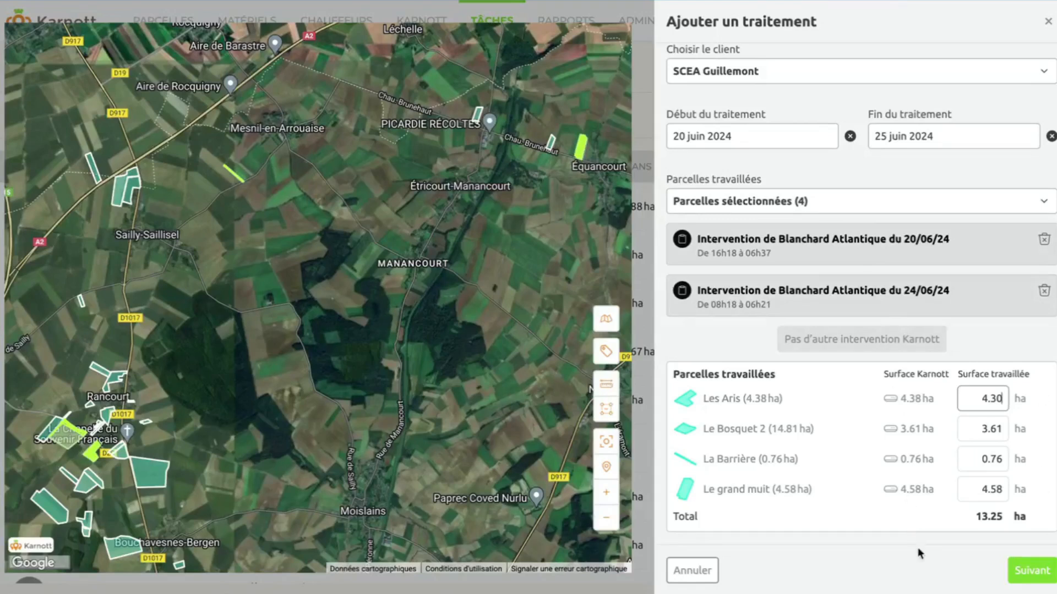
{"action": "left_click", "coordinate": [1033, 572]}
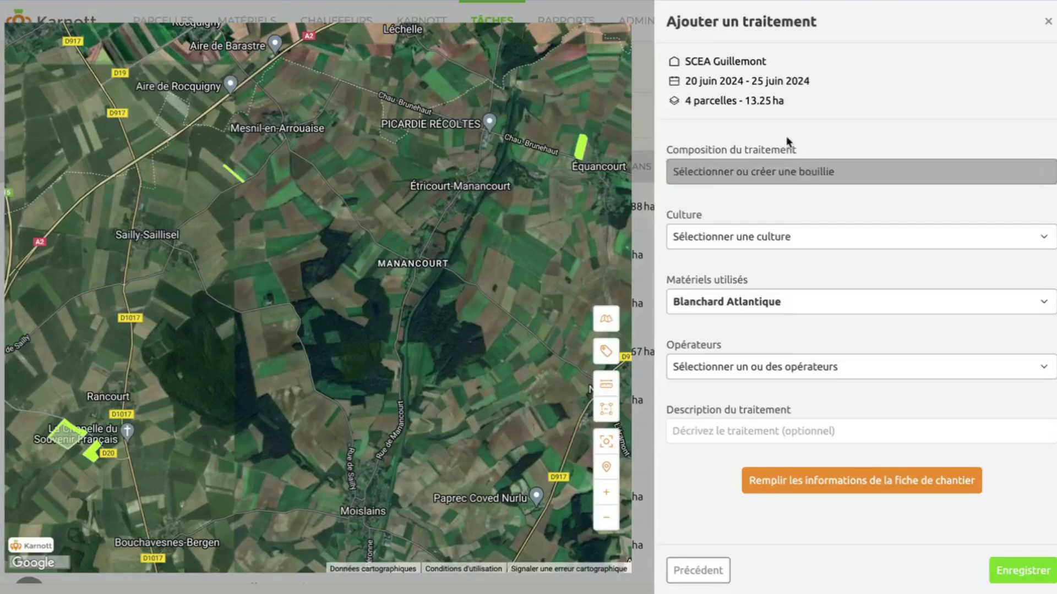
Pick the Fongicide verger mix as the composition: three products at 150 L/ha.
{"action": "left_click", "coordinate": [826, 175]}
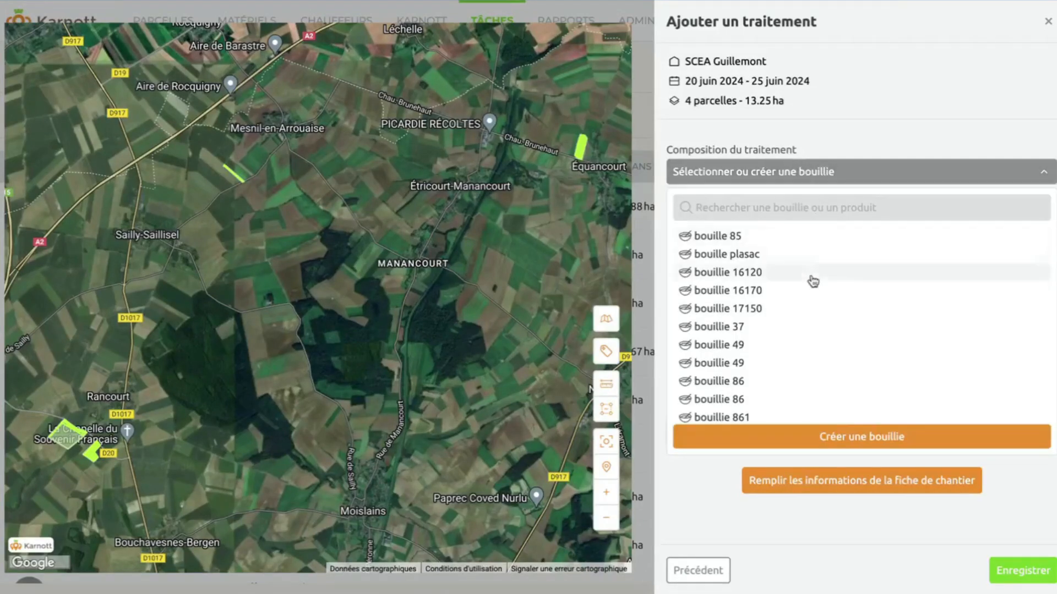
{"action": "scroll", "coordinate": [813, 281], "scroll_direction": "down", "scroll_amount": 3}
{"action": "scroll", "coordinate": [813, 282], "scroll_direction": "down", "scroll_amount": 5}
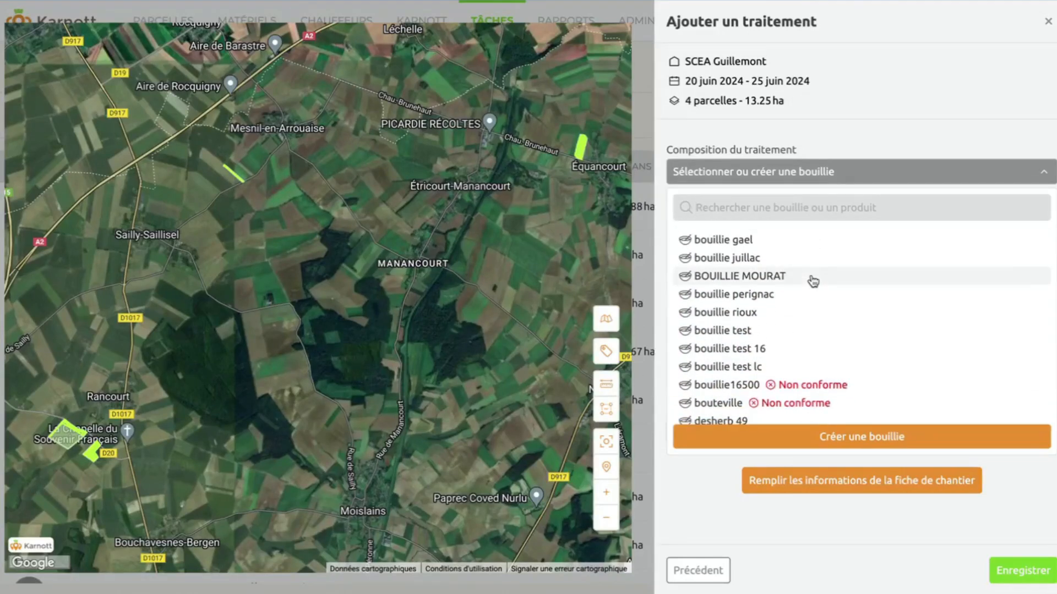
{"action": "scroll", "coordinate": [813, 281], "scroll_direction": "down", "scroll_amount": 3}
{"action": "scroll", "coordinate": [813, 281], "scroll_direction": "down", "scroll_amount": 1}
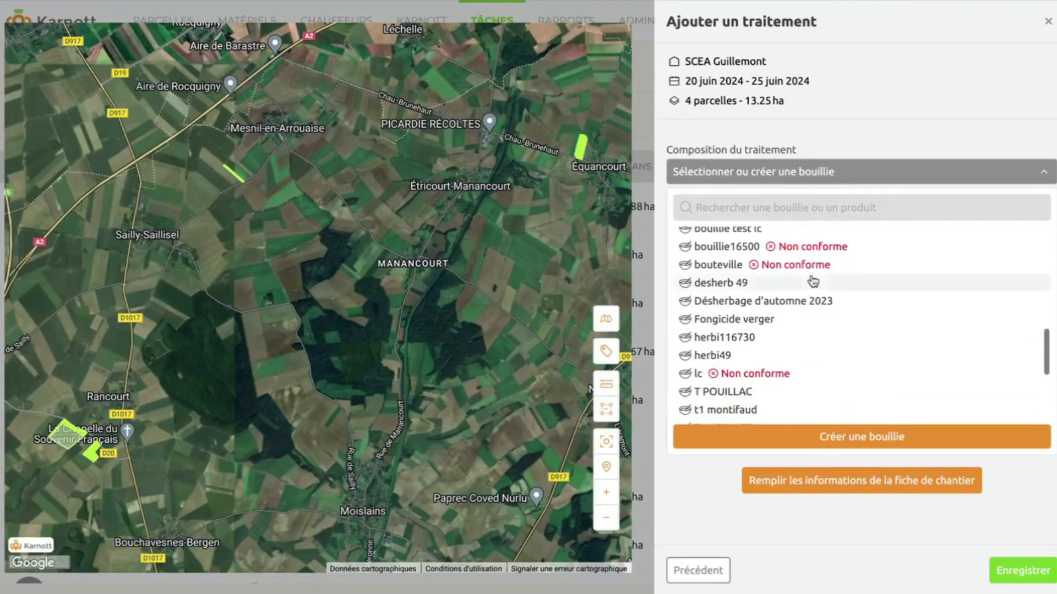
{"action": "scroll", "coordinate": [815, 281], "scroll_direction": "up", "scroll_amount": 1}
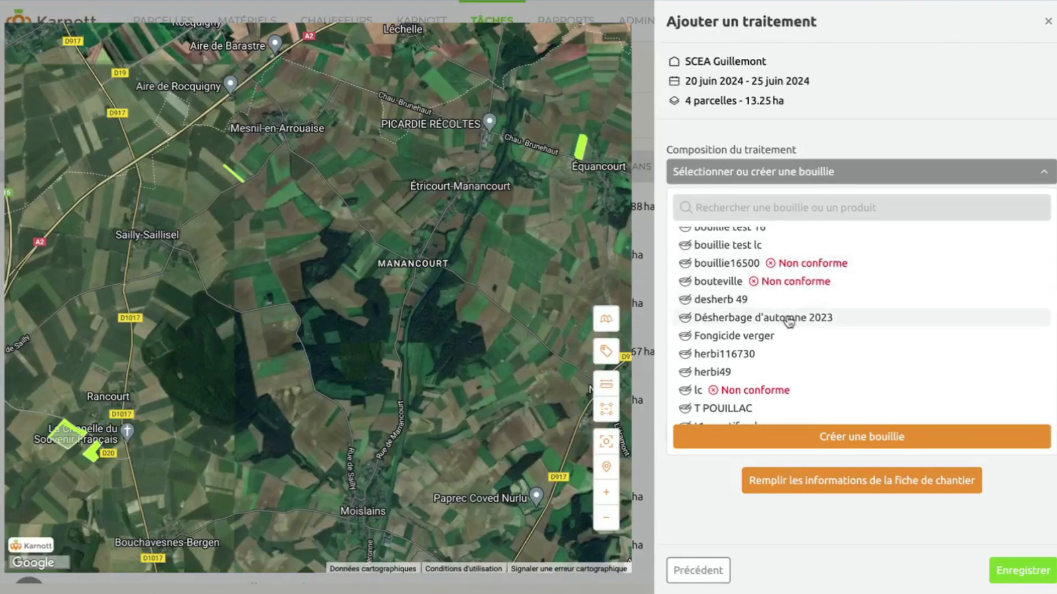
{"action": "scroll", "coordinate": [789, 321], "scroll_direction": "down", "scroll_amount": 2}
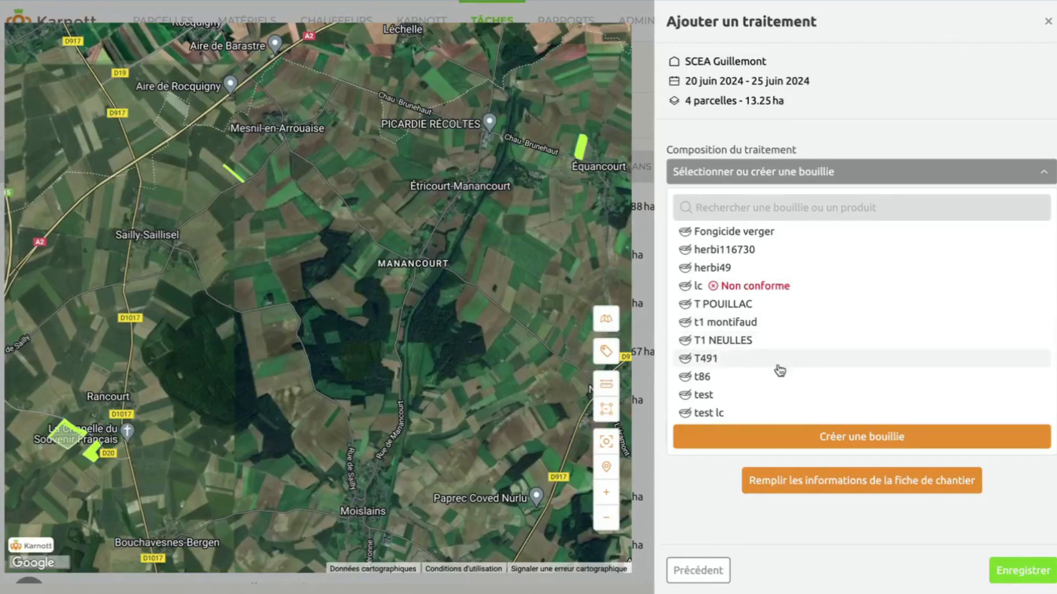
{"action": "scroll", "coordinate": [779, 369], "scroll_direction": "down", "scroll_amount": 1}
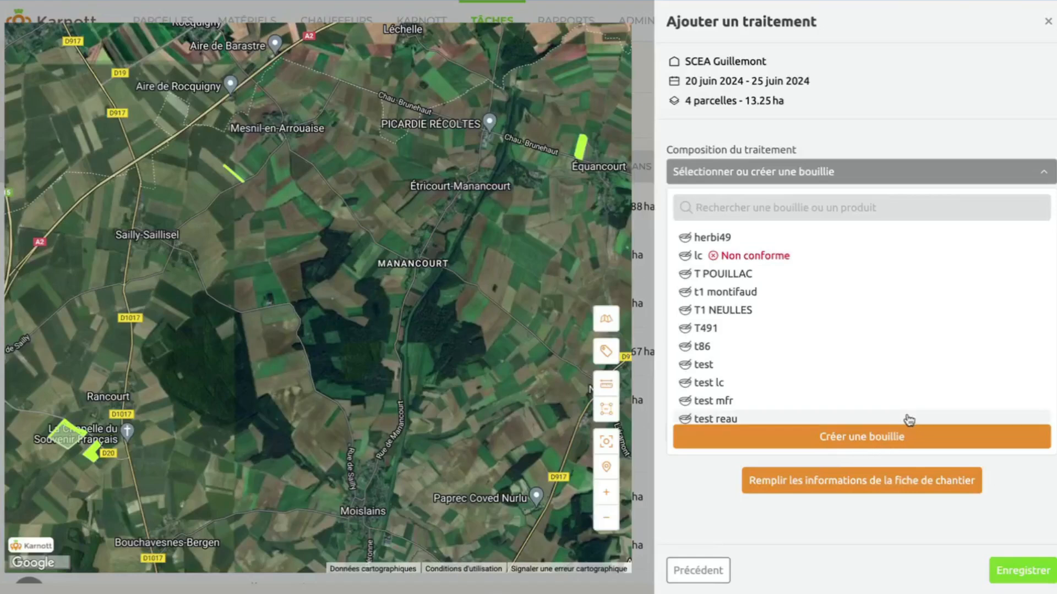
{"action": "scroll", "coordinate": [825, 370], "scroll_direction": "up", "scroll_amount": 3}
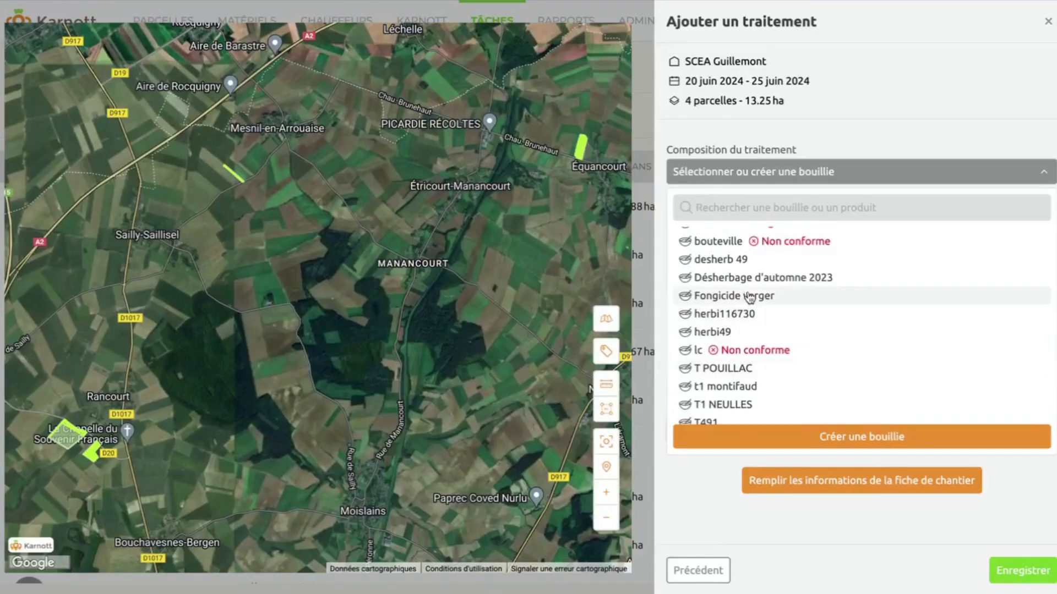
{"action": "left_click", "coordinate": [762, 296]}
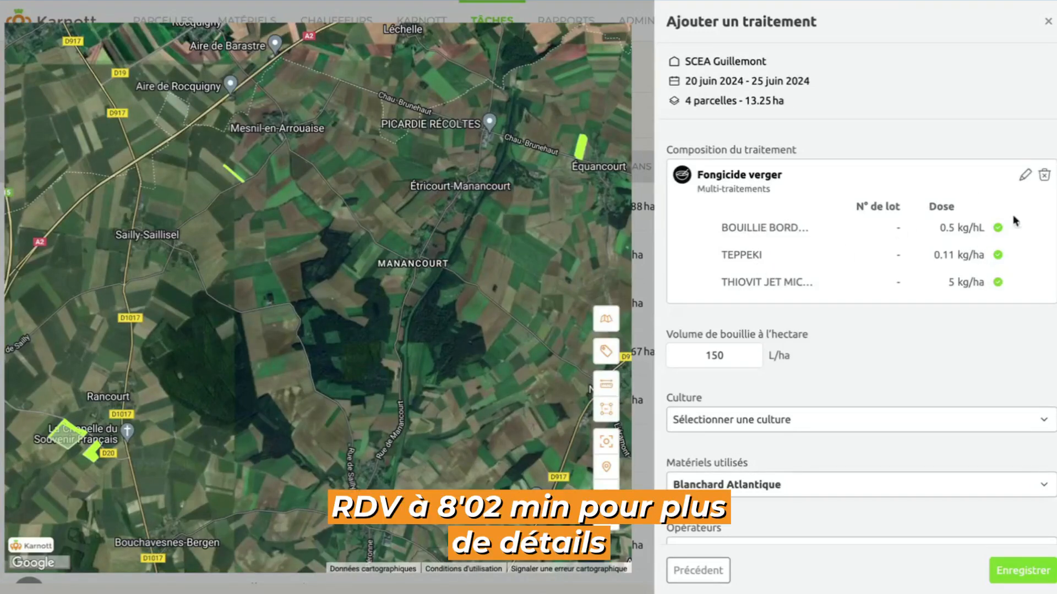
Set Bouillie bordelaise in Fongicide verger to 0.2 kg/hL with lot number 12.
{"action": "left_click", "coordinate": [1026, 176]}
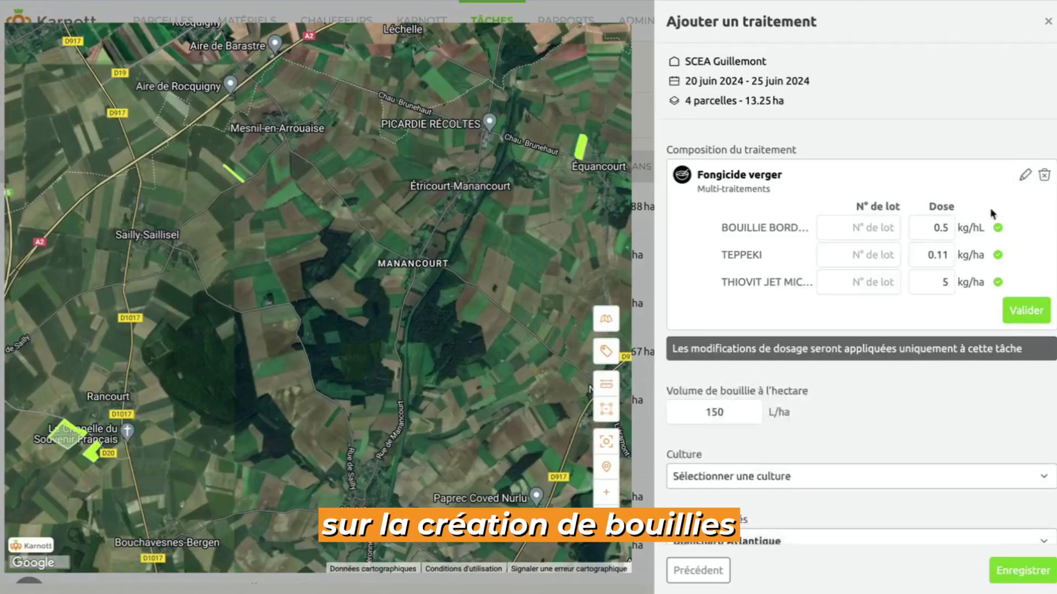
{"action": "left_click", "coordinate": [946, 228]}
{"action": "key", "text": "BackSpace"}
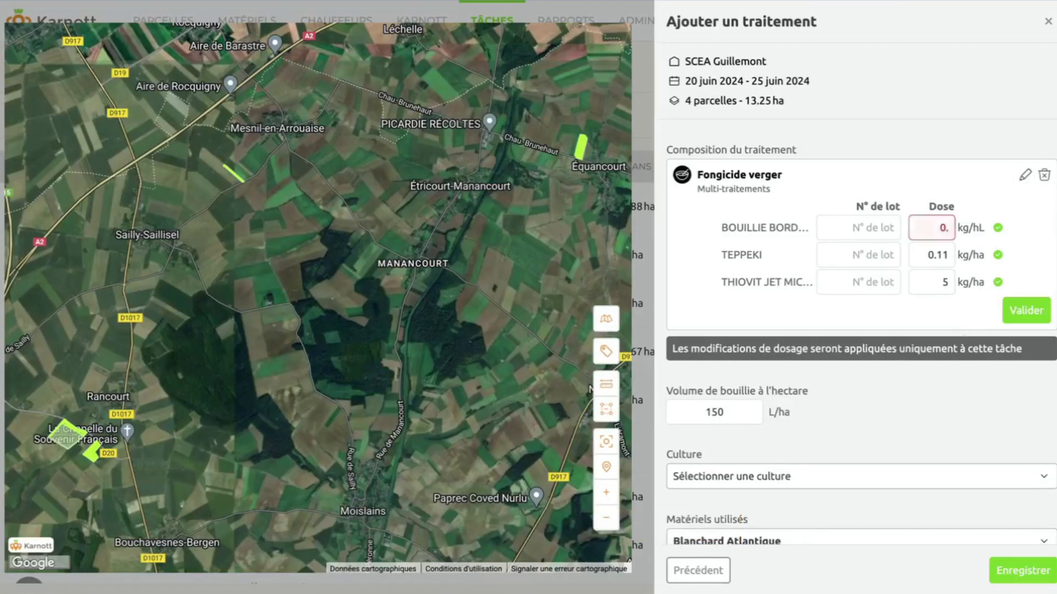
{"action": "type", "text": "2"}
{"action": "left_click", "coordinate": [865, 234]}
{"action": "type", "text": "12"}
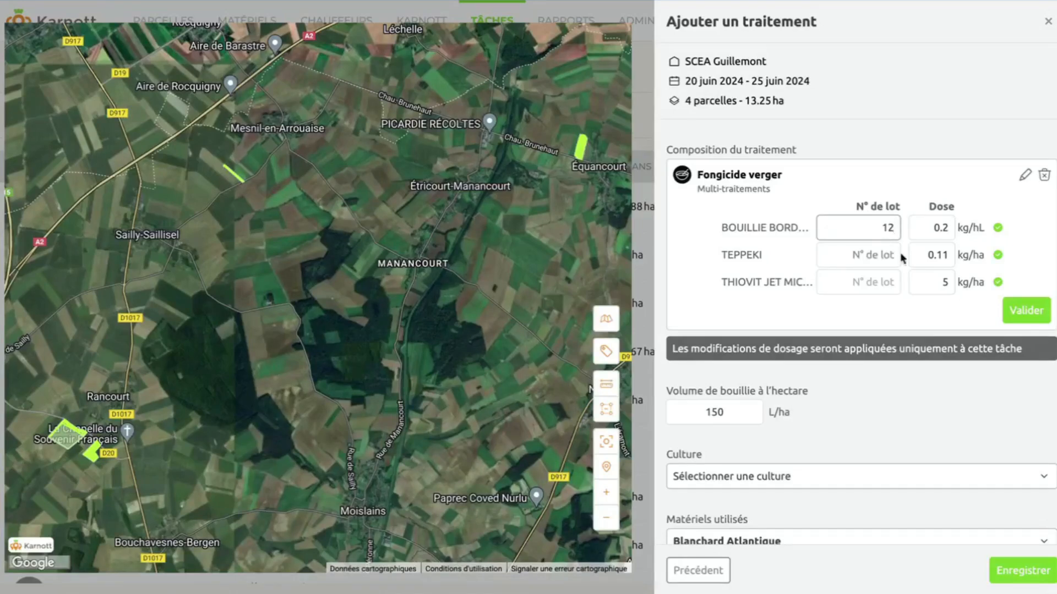
{"action": "left_click", "coordinate": [1023, 312]}
{"action": "scroll", "coordinate": [909, 339], "scroll_direction": "down", "scroll_amount": 2}
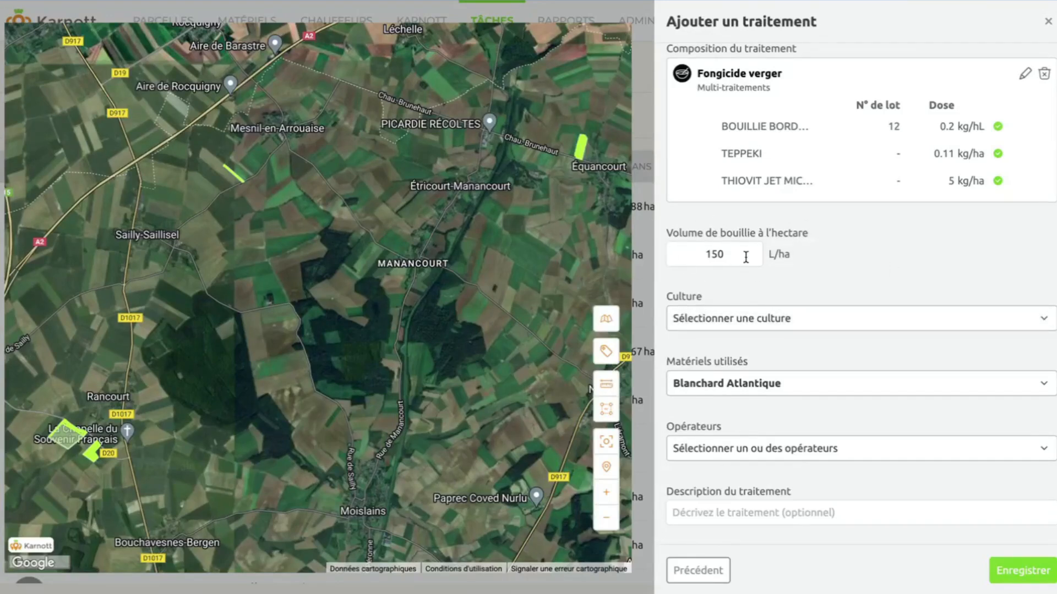
{"action": "scroll", "coordinate": [745, 257], "scroll_direction": "down", "scroll_amount": 2}
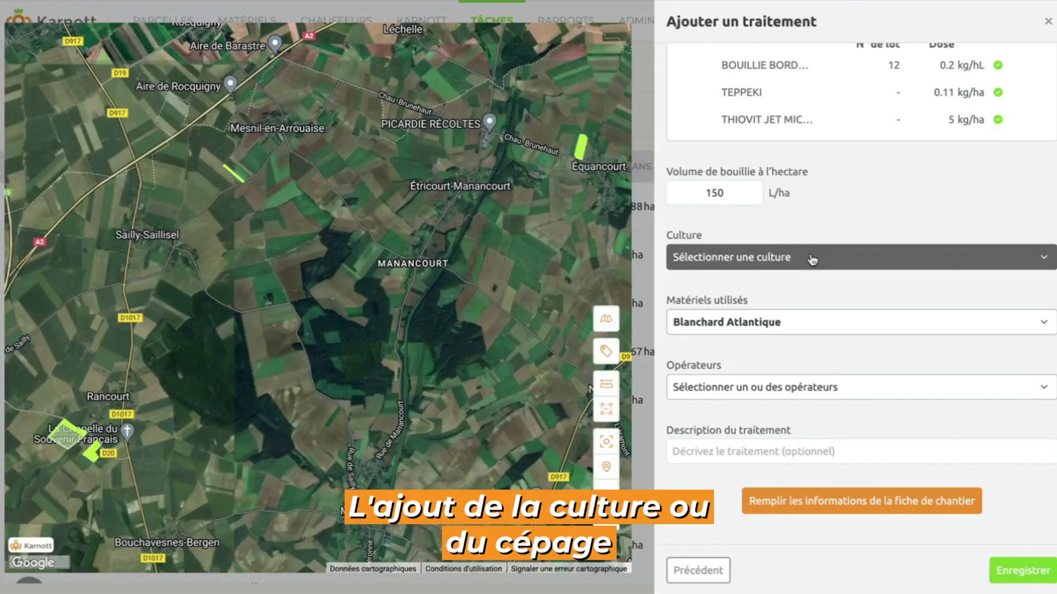
Set the treatment crop to Avoine d'hiver (AVH).
{"action": "left_click", "coordinate": [822, 262]}
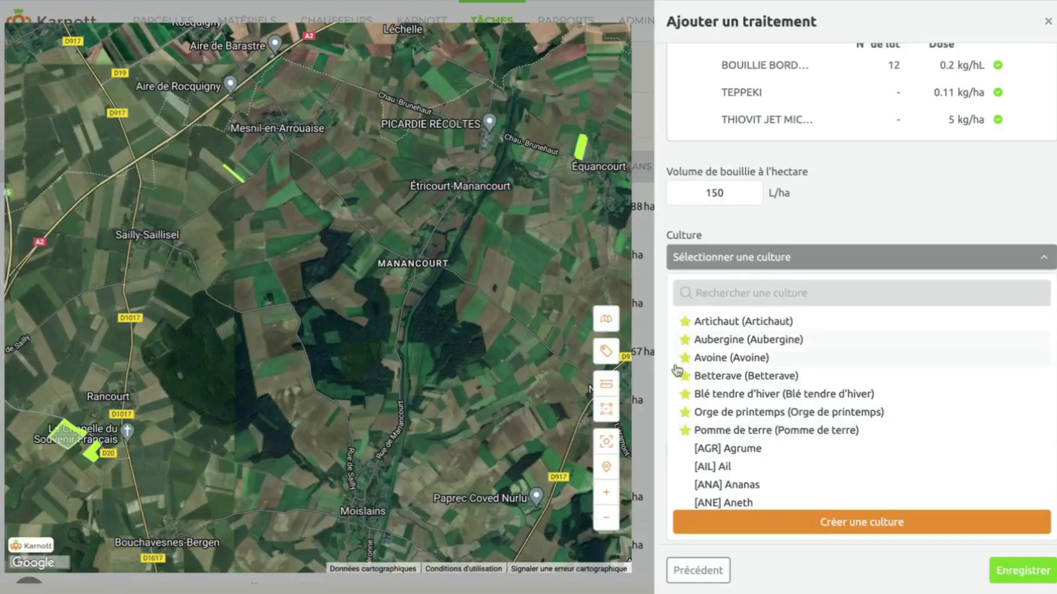
{"action": "scroll", "coordinate": [732, 428], "scroll_direction": "down", "scroll_amount": 2}
{"action": "scroll", "coordinate": [732, 428], "scroll_direction": "down", "scroll_amount": 6}
{"action": "scroll", "coordinate": [732, 428], "scroll_direction": "down", "scroll_amount": 3}
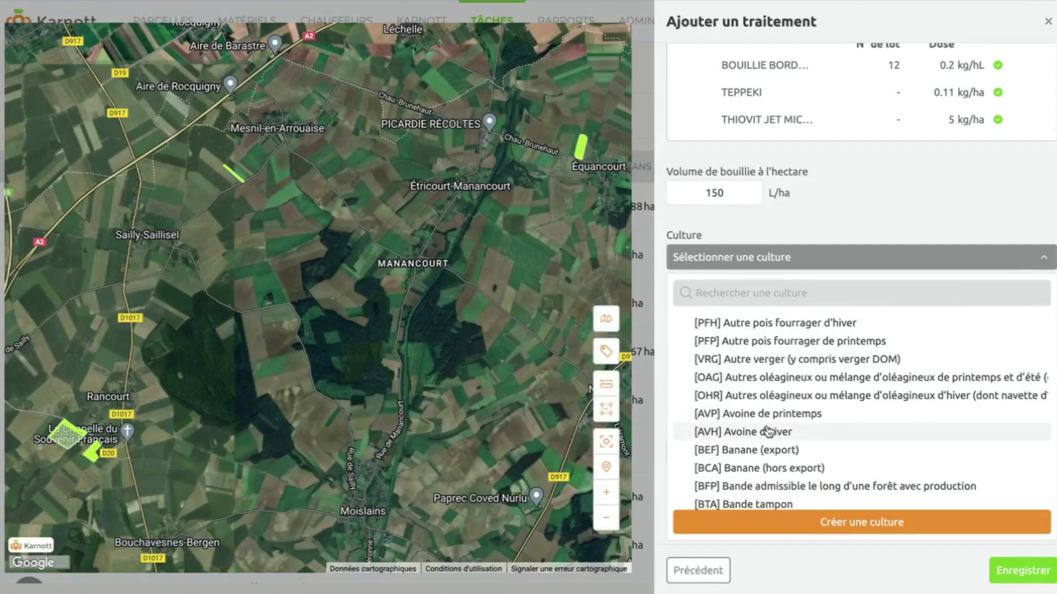
{"action": "left_click", "coordinate": [768, 431]}
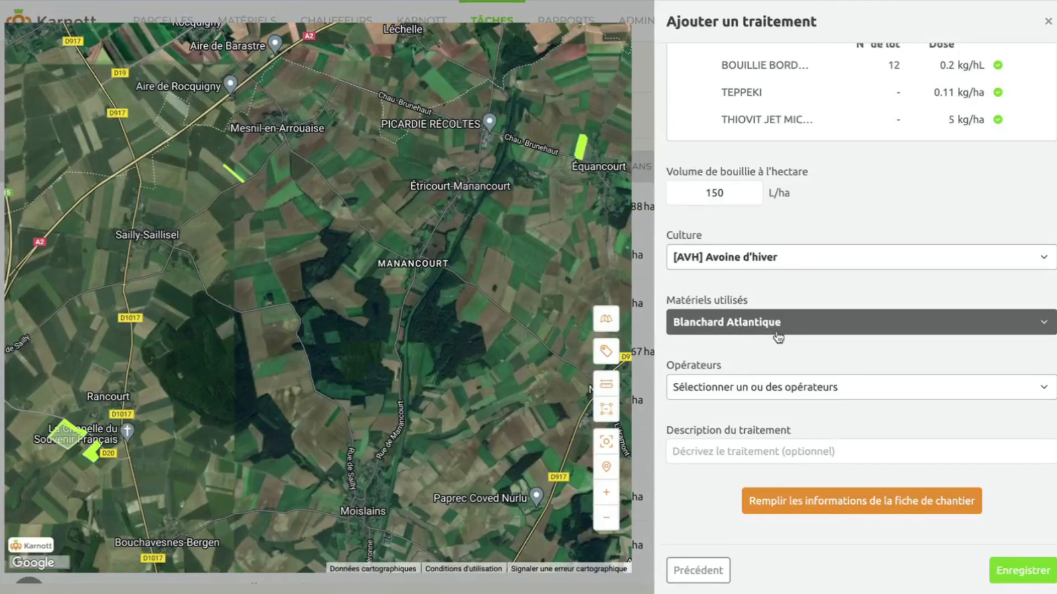
Select one operator for the treatment.
{"action": "left_click", "coordinate": [709, 389]}
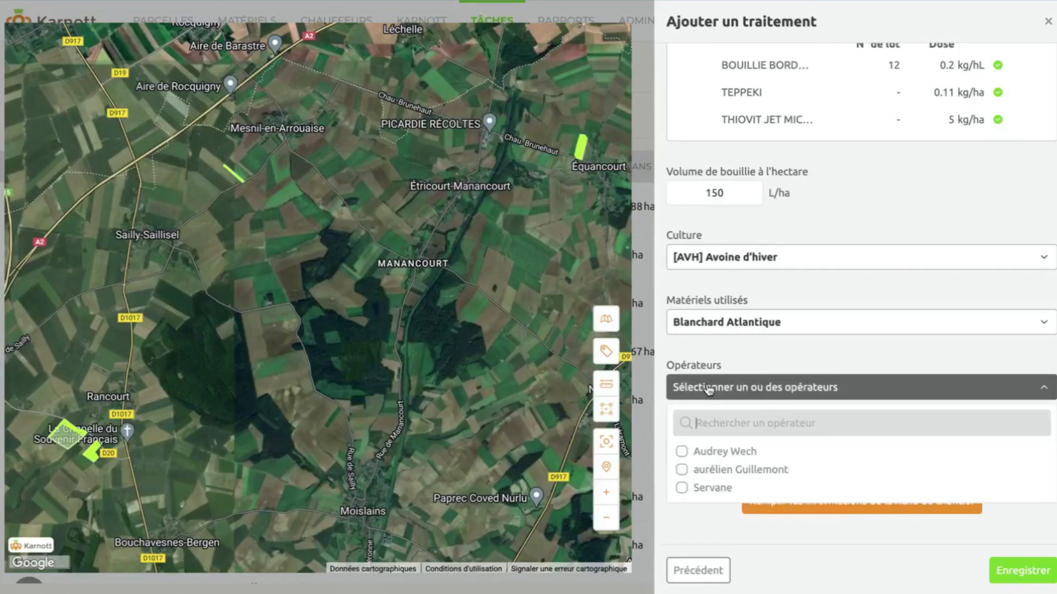
{"action": "left_click", "coordinate": [720, 489]}
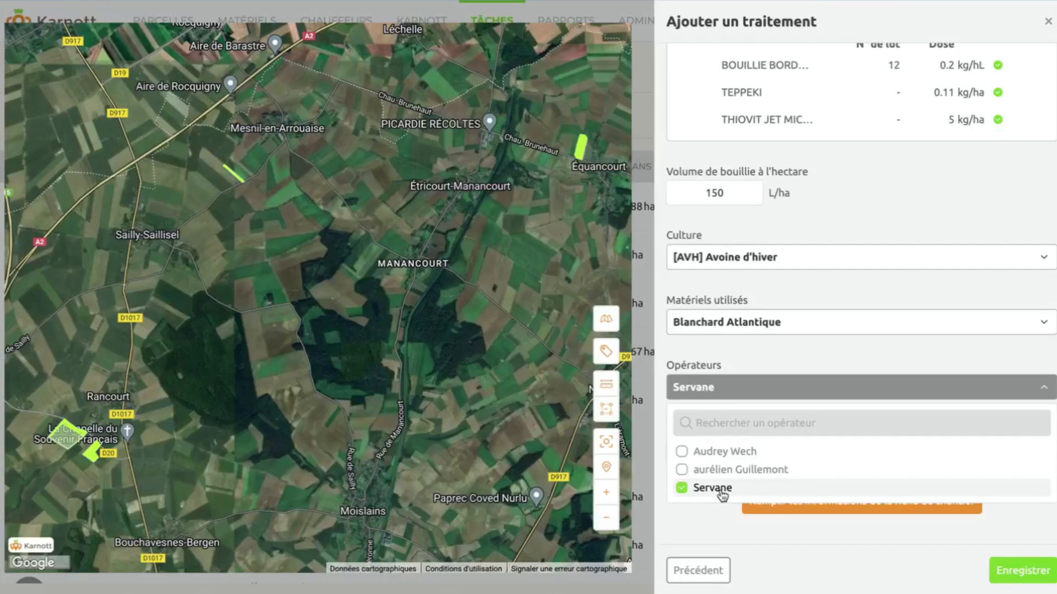
{"action": "left_click", "coordinate": [710, 525]}
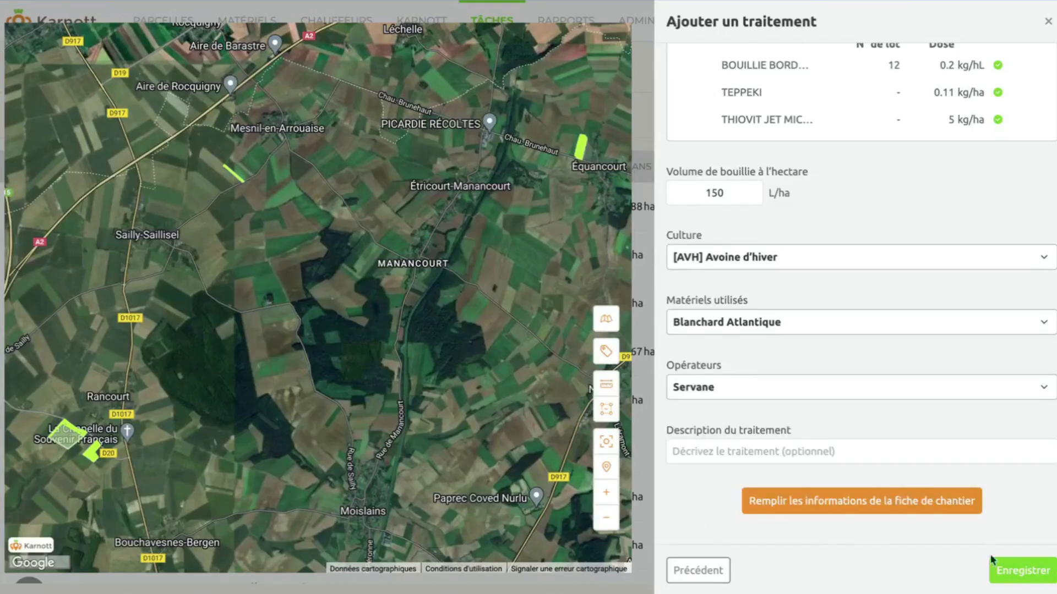
Complete the work-site sheet: service details, pre-work verification and site control sections.
{"action": "left_click", "coordinate": [862, 503]}
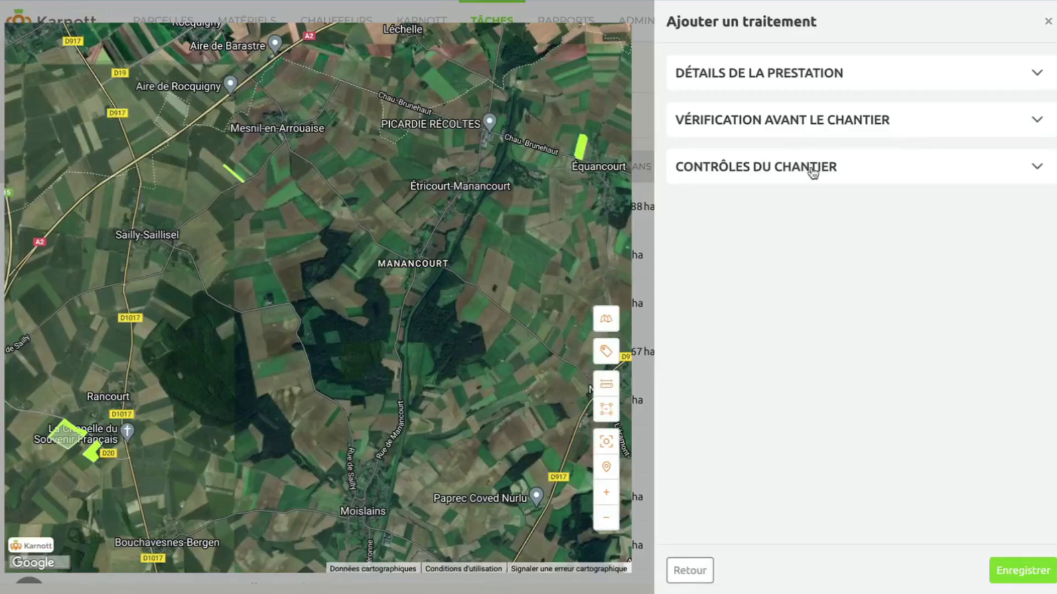
{"action": "left_click", "coordinate": [795, 73]}
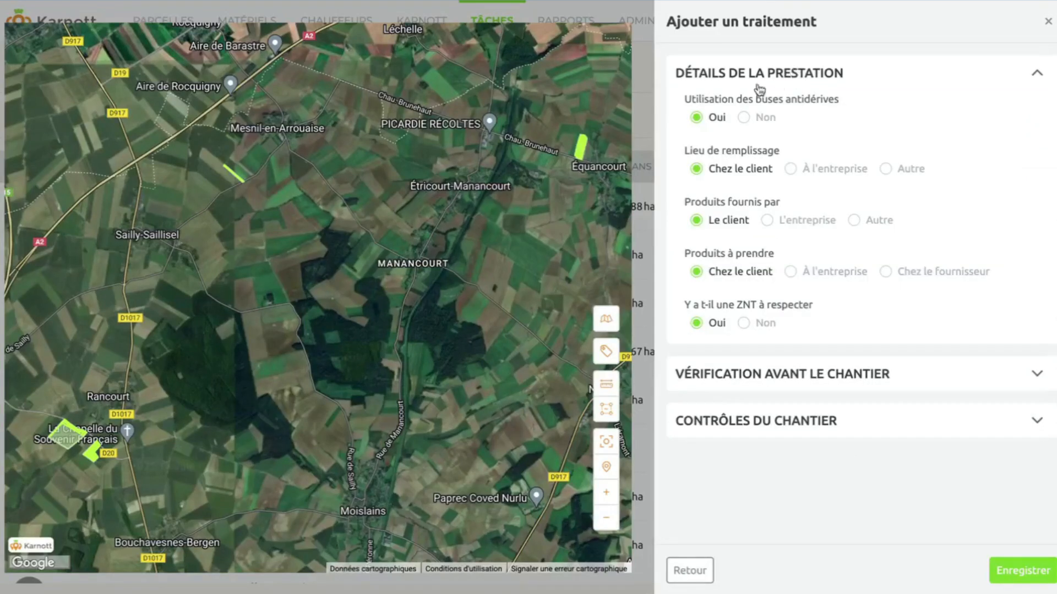
{"action": "left_click", "coordinate": [783, 386]}
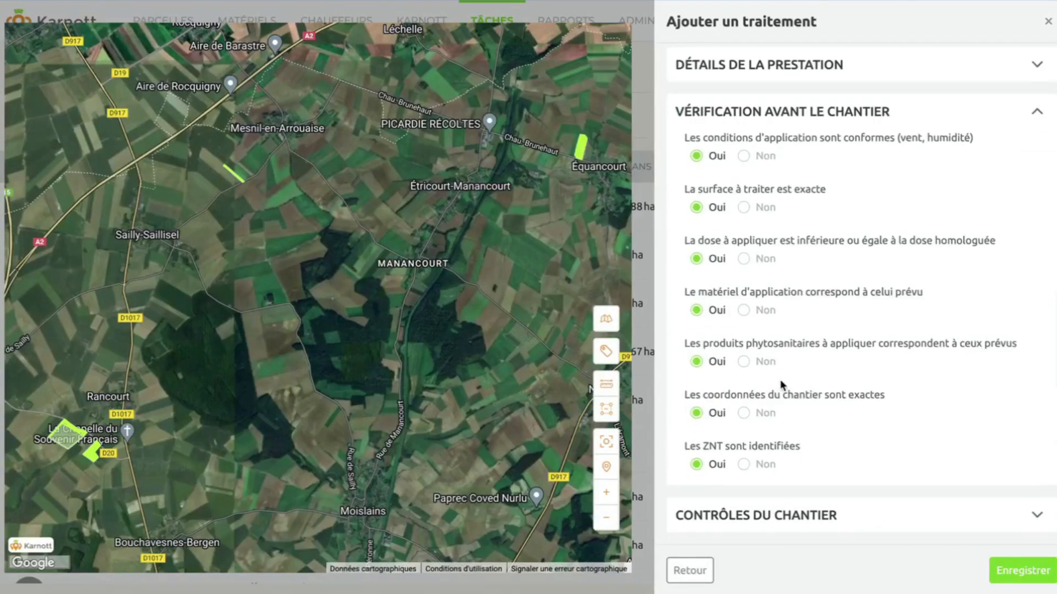
{"action": "left_click", "coordinate": [790, 513]}
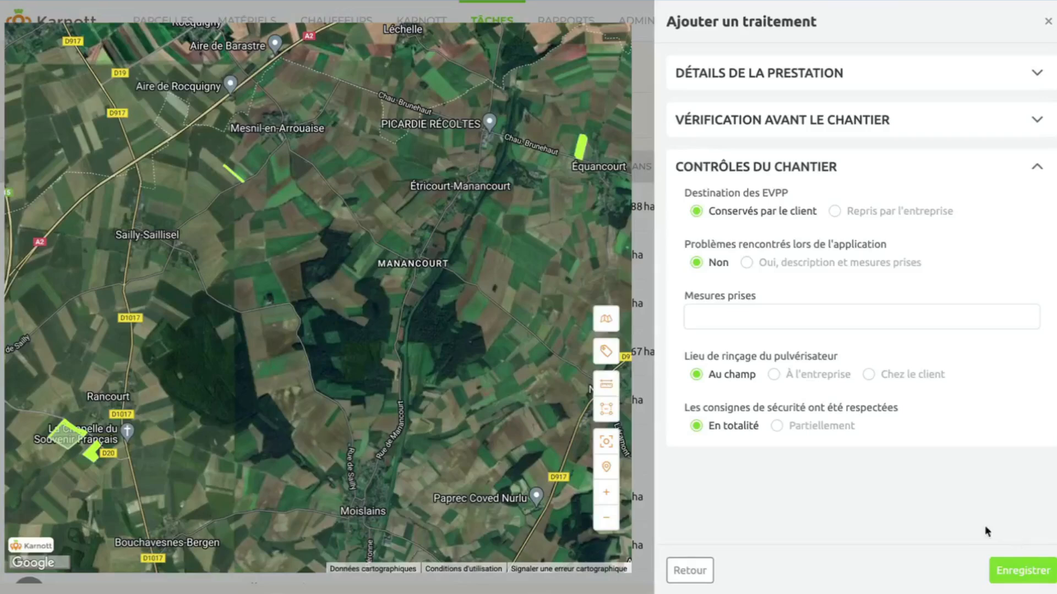
Save the treatment as a completed task and view its details.
{"action": "left_click", "coordinate": [1019, 573]}
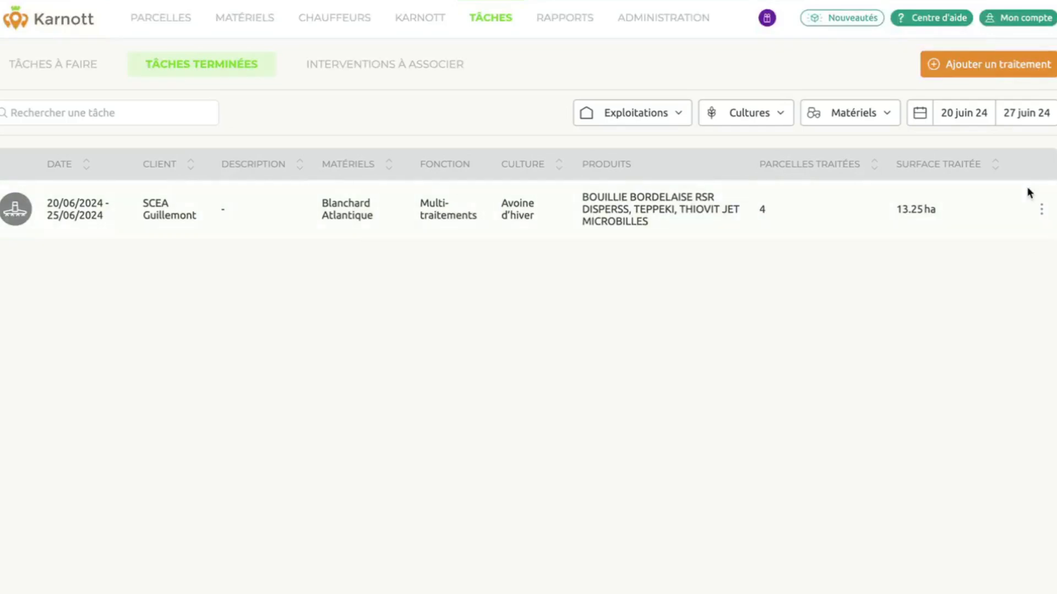
{"action": "left_click", "coordinate": [1039, 210]}
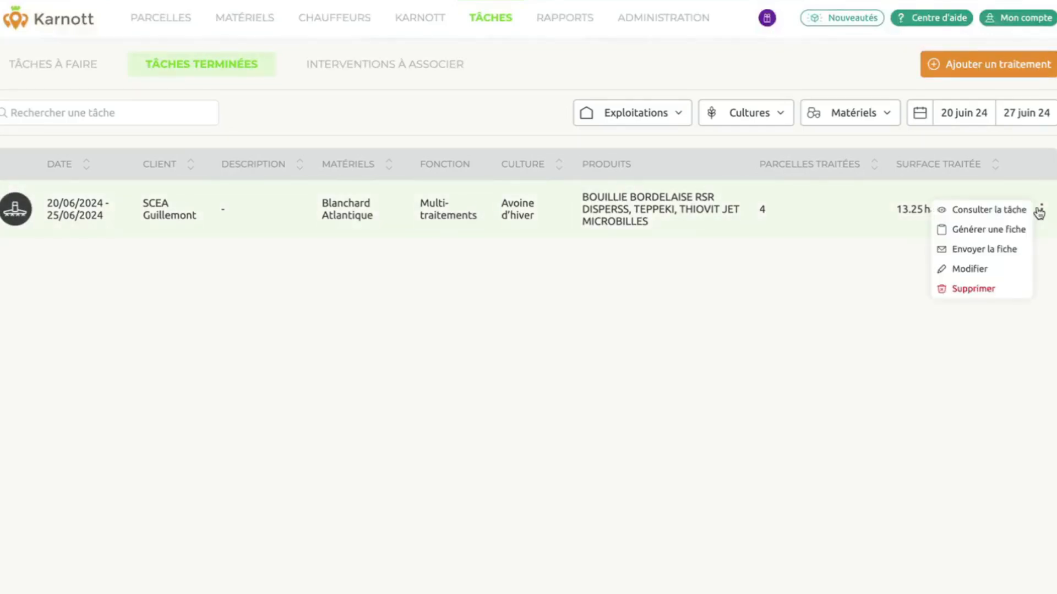
{"action": "left_click", "coordinate": [1009, 210]}
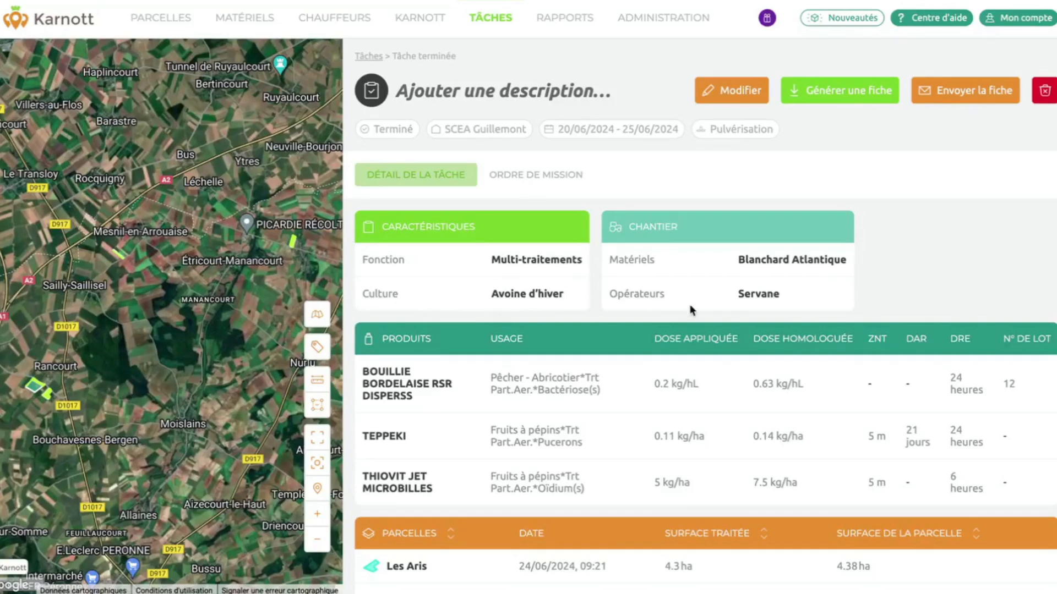
{"action": "scroll", "coordinate": [691, 310], "scroll_direction": "down", "scroll_amount": 1}
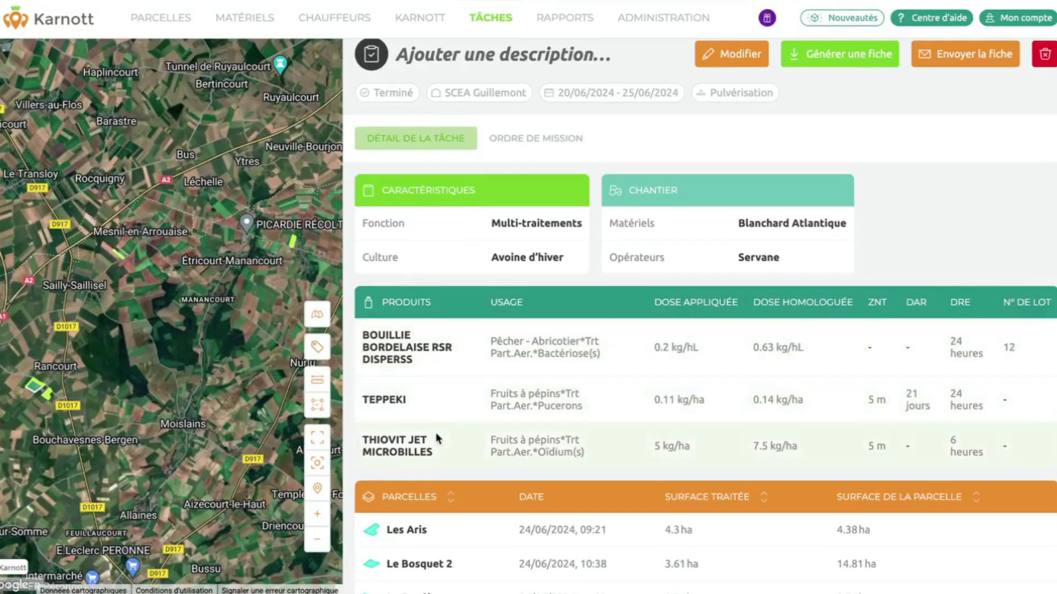
{"action": "scroll", "coordinate": [435, 432], "scroll_direction": "down", "scroll_amount": 1}
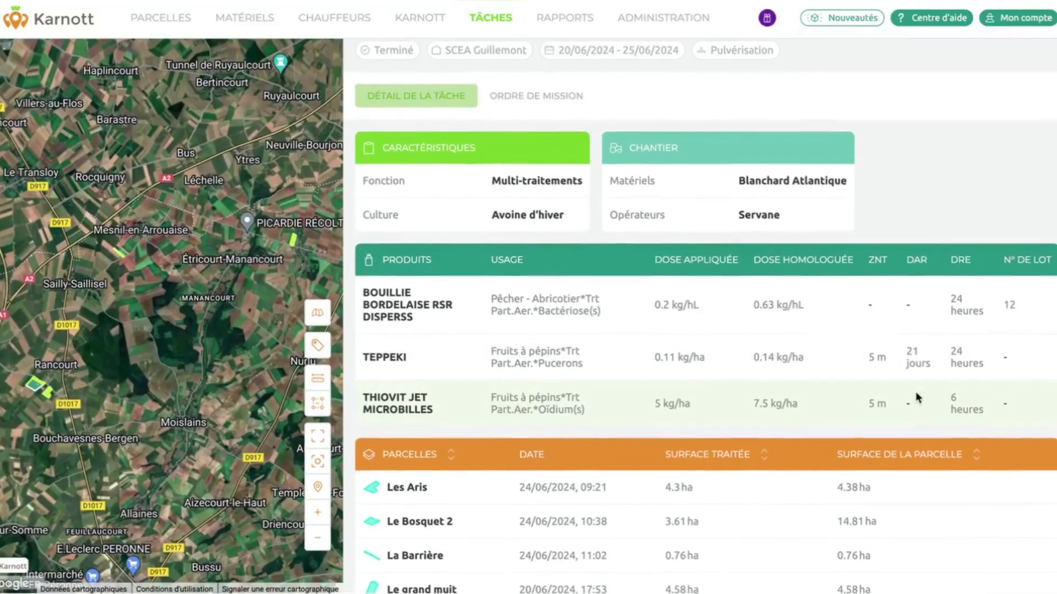
{"action": "scroll", "coordinate": [1018, 352], "scroll_direction": "down", "scroll_amount": 1}
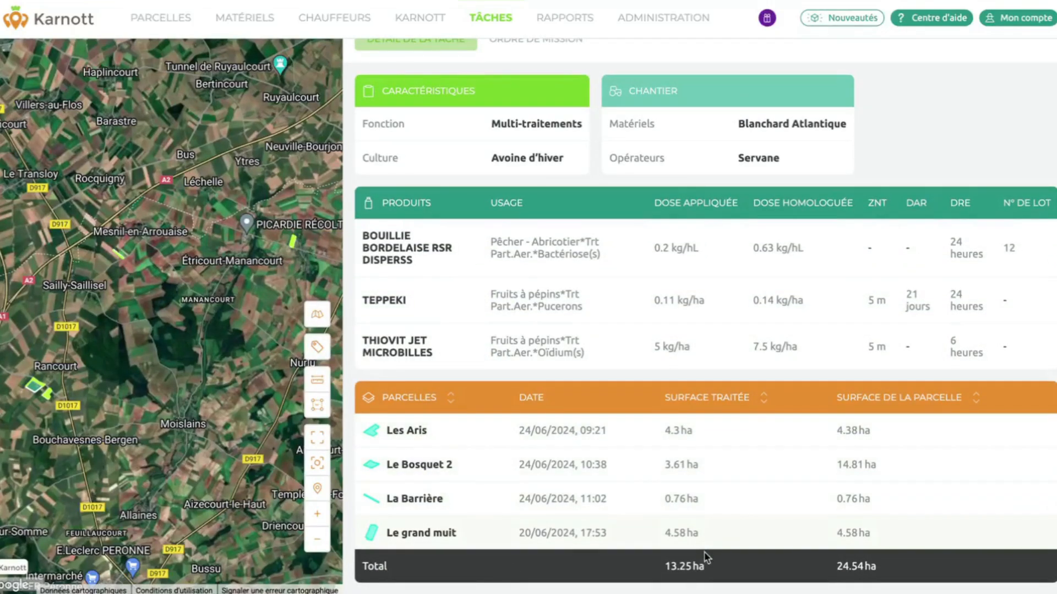
{"action": "scroll", "coordinate": [911, 542], "scroll_direction": "up", "scroll_amount": 3}
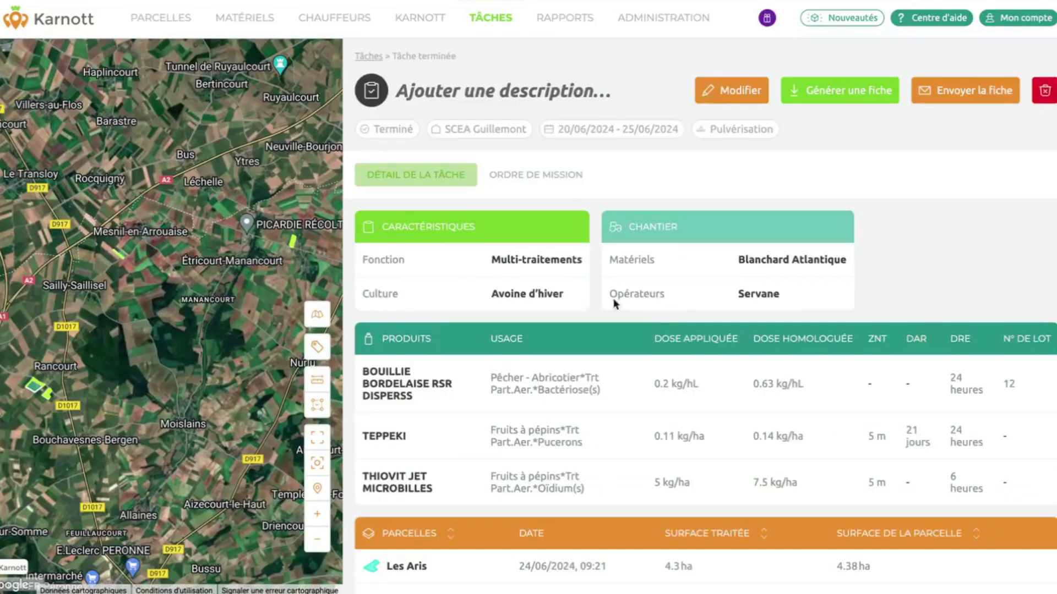
Set the mission order's total spray mix to 2000 L (150.96 L/ha) with Bouillie bordelaise at 3 kg/hL.
{"action": "left_click", "coordinate": [539, 177]}
{"action": "scroll", "coordinate": [729, 340], "scroll_direction": "down", "scroll_amount": 2}
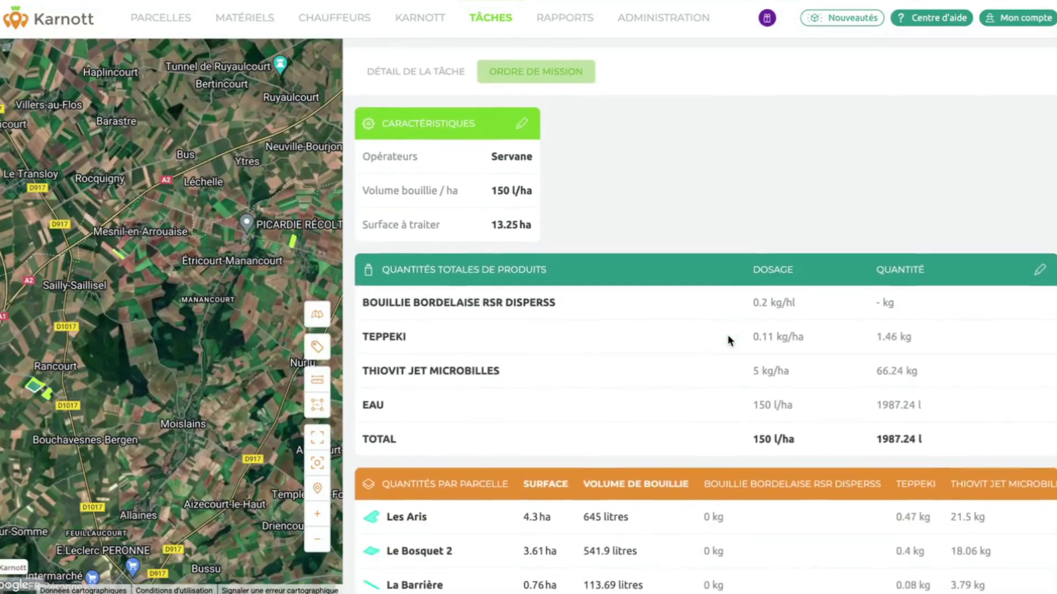
{"action": "scroll", "coordinate": [729, 340], "scroll_direction": "down", "scroll_amount": 1}
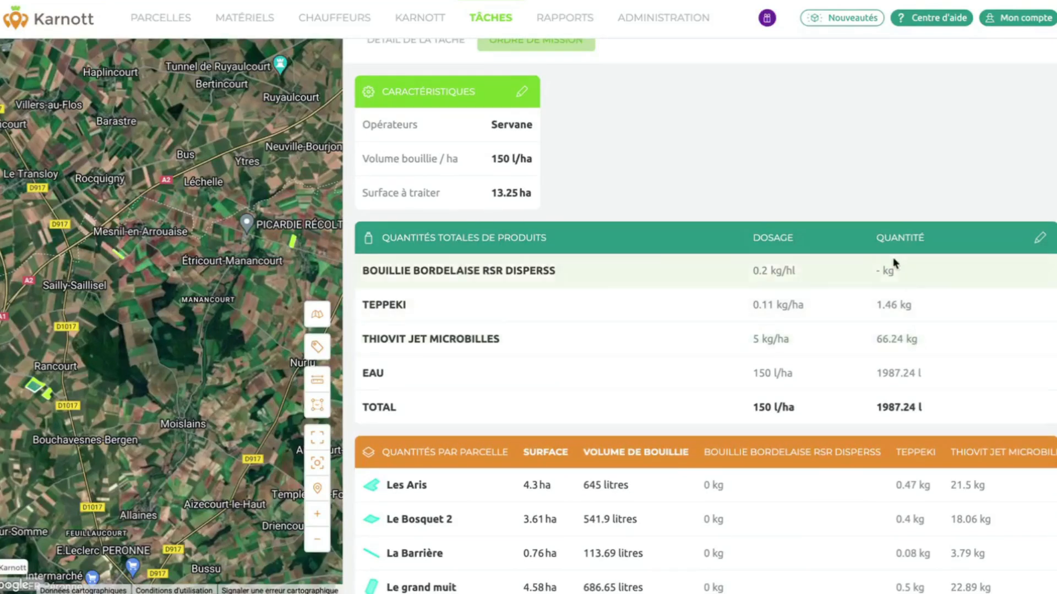
{"action": "left_click", "coordinate": [1040, 240]}
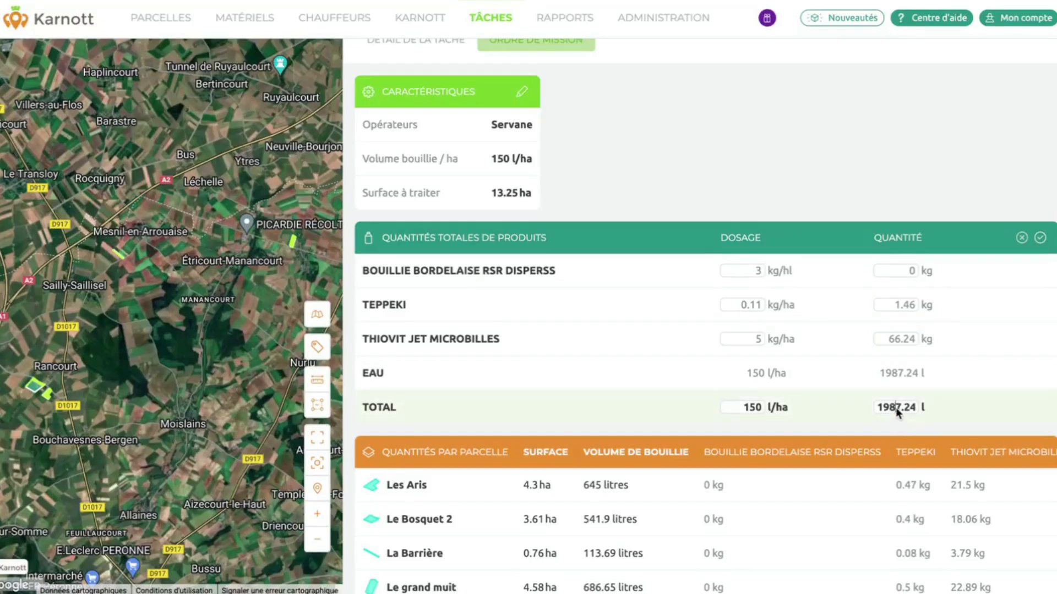
{"action": "type", "text": "2000"}
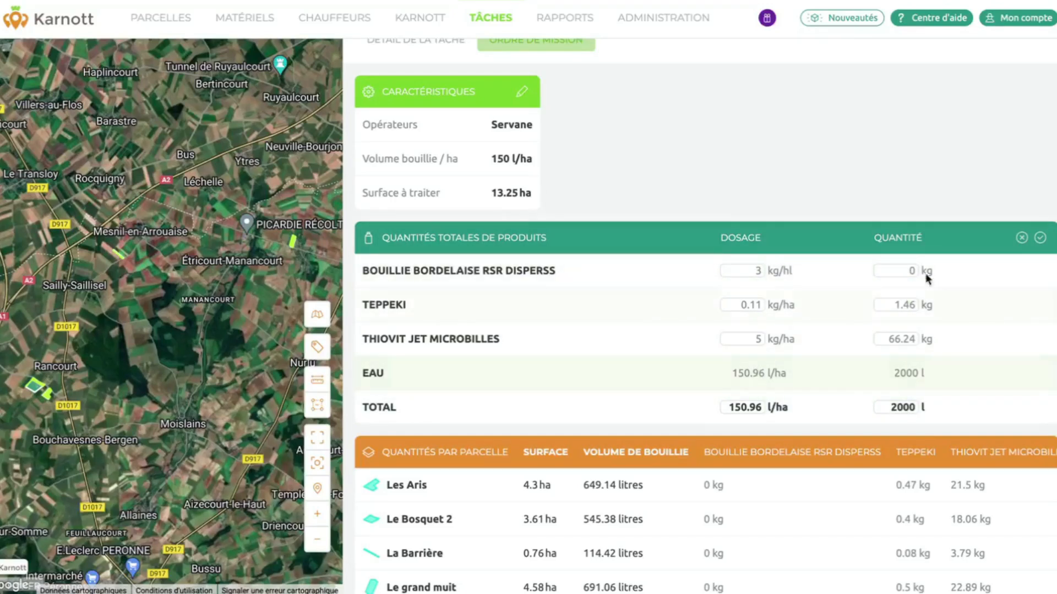
{"action": "left_click", "coordinate": [1040, 239]}
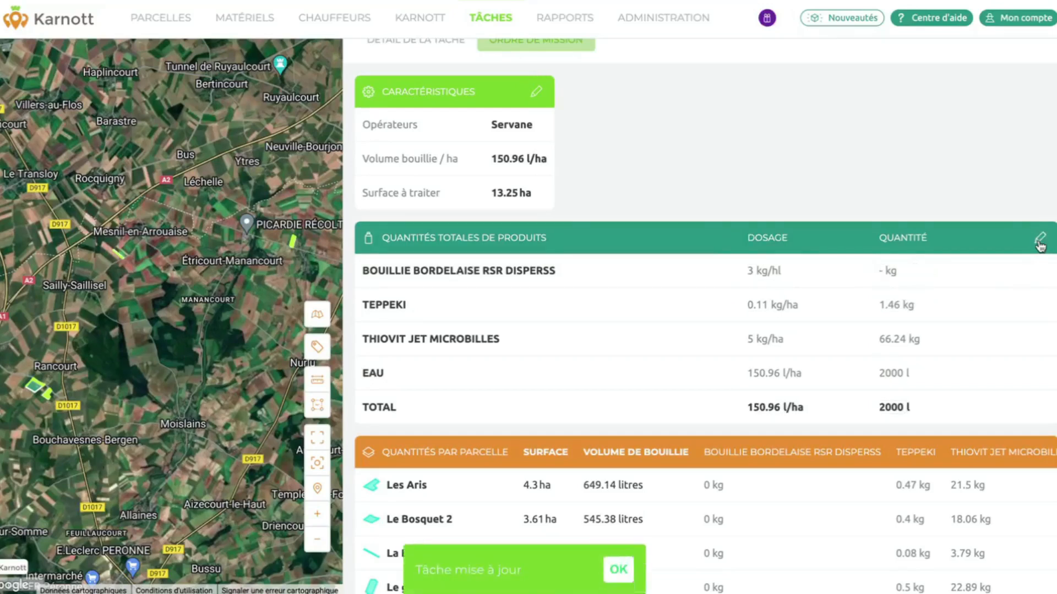
{"action": "scroll", "coordinate": [1015, 293], "scroll_direction": "down", "scroll_amount": 1}
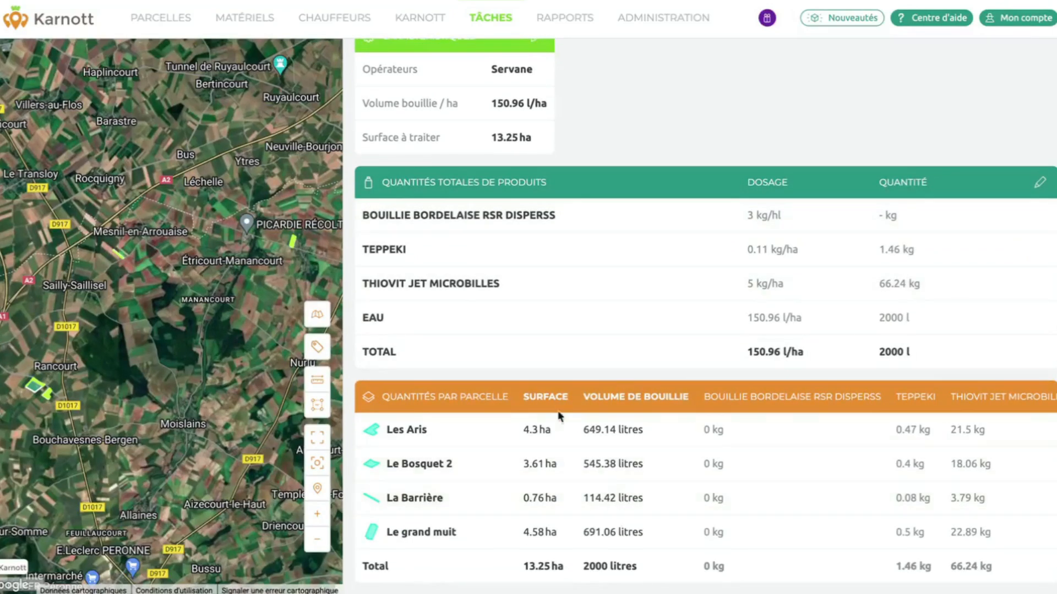
{"action": "scroll", "coordinate": [838, 512], "scroll_direction": "up", "scroll_amount": 3}
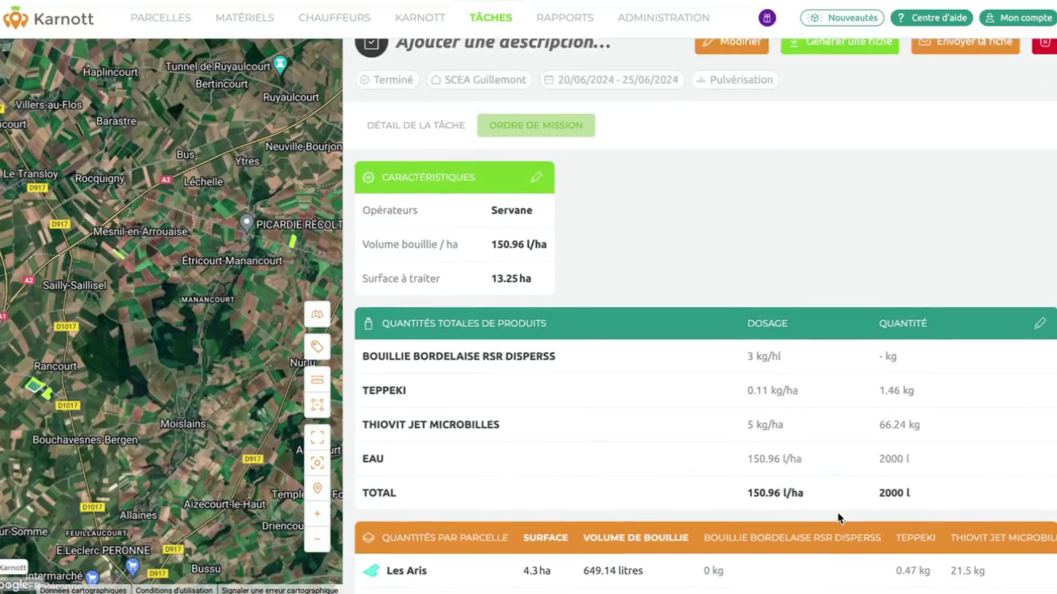
{"action": "scroll", "coordinate": [837, 512], "scroll_direction": "up", "scroll_amount": 1}
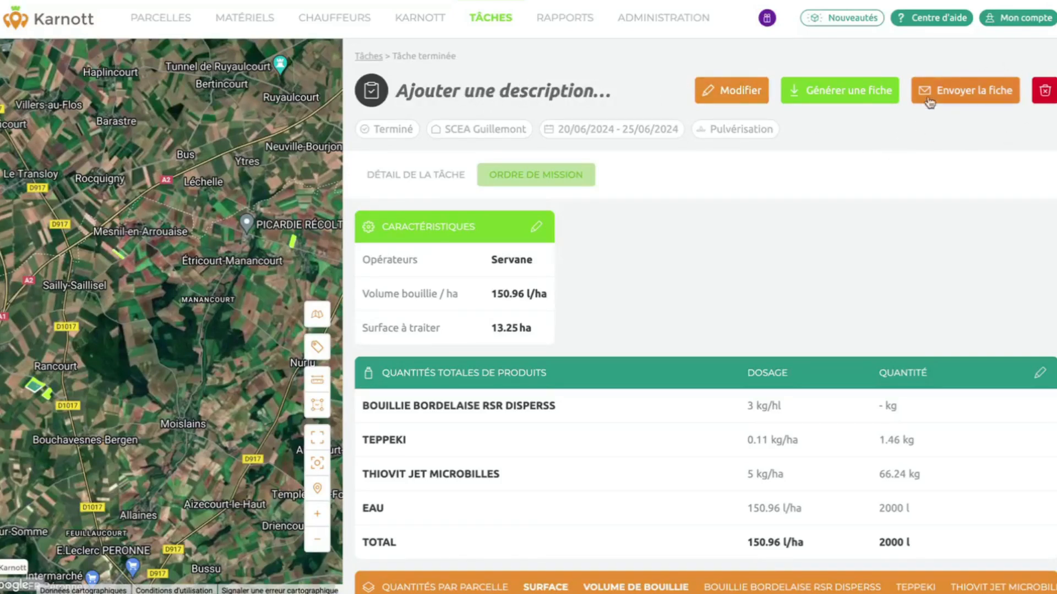
{"action": "left_click", "coordinate": [966, 97]}
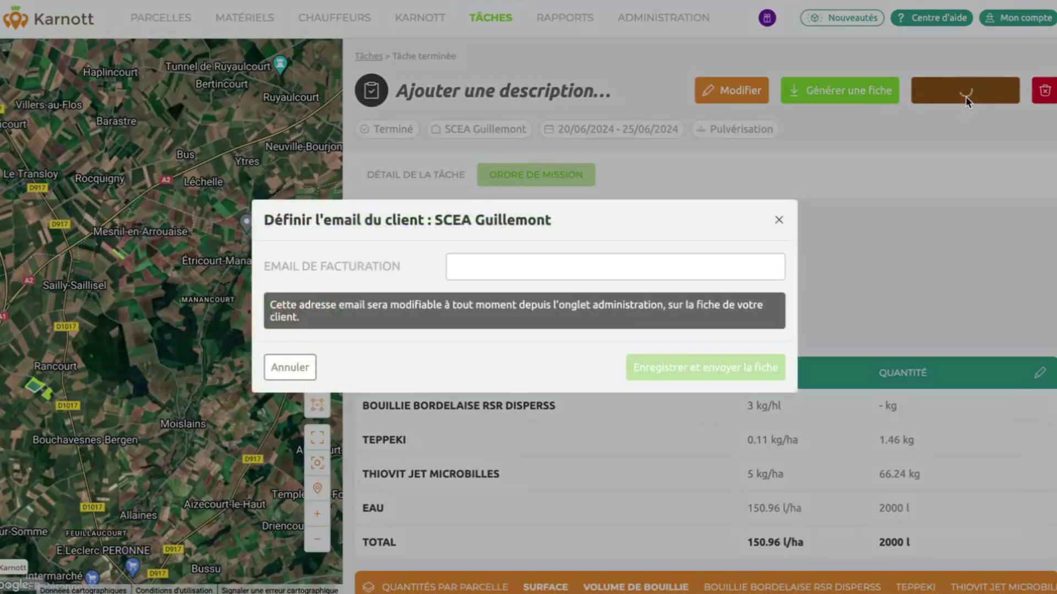
{"action": "left_click", "coordinate": [502, 272]}
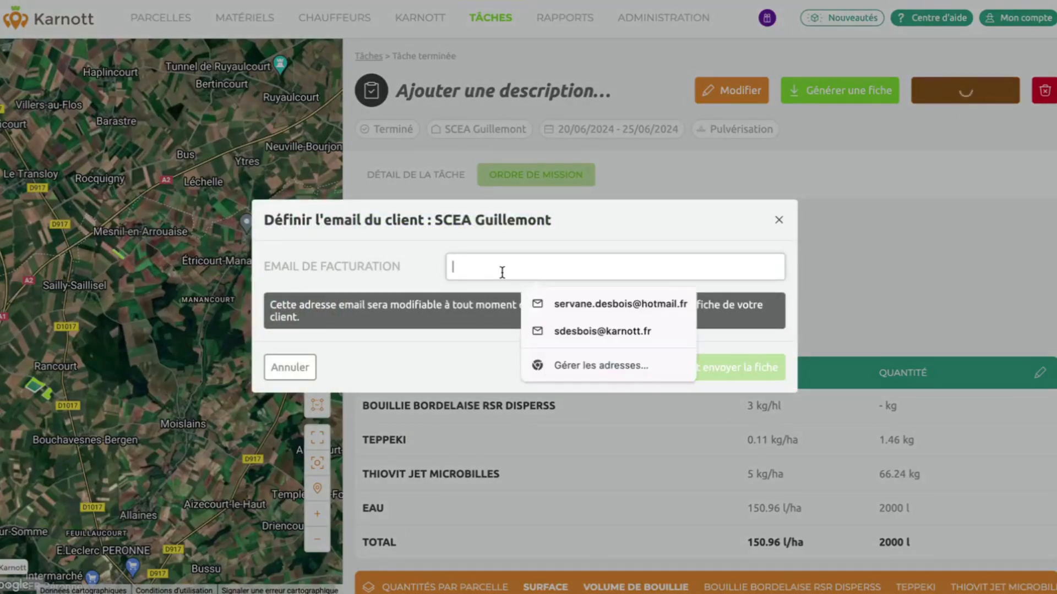
{"action": "left_click", "coordinate": [777, 219]}
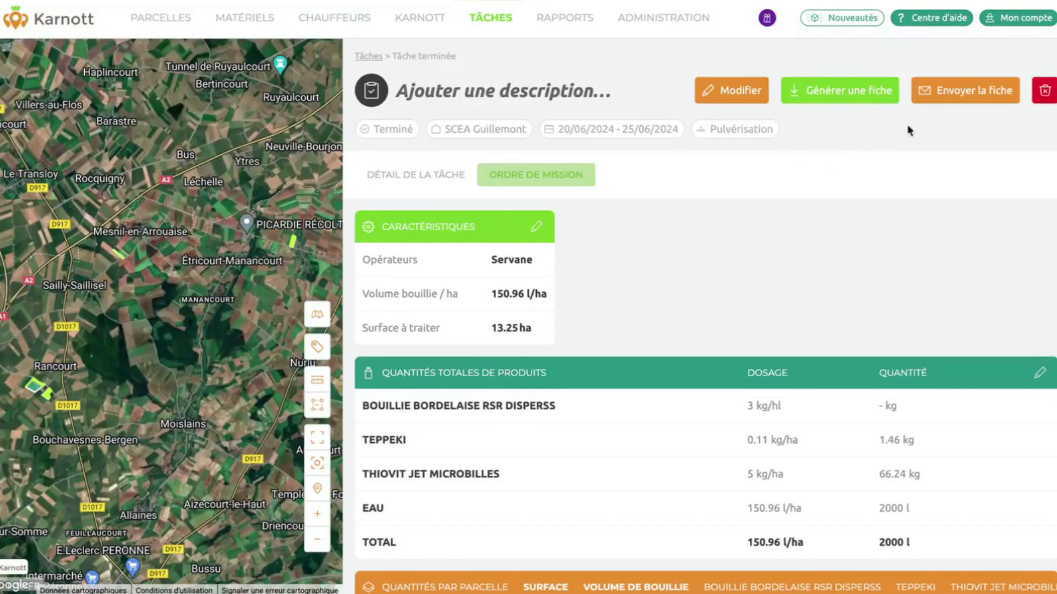
{"action": "left_click", "coordinate": [848, 98]}
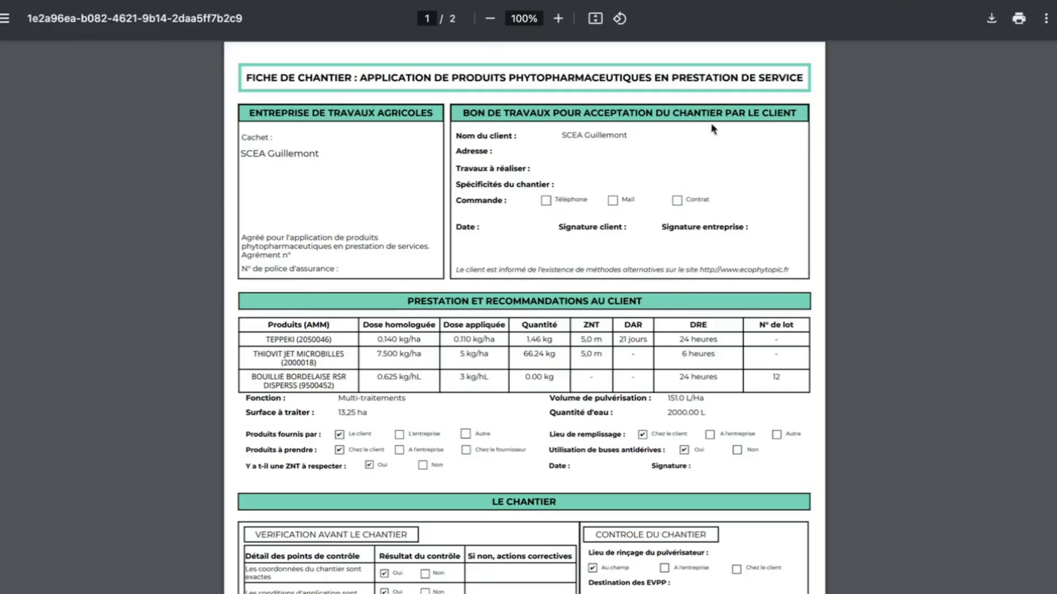
Scroll through both pages of the work-site sheet PDF and back up.
{"action": "scroll", "coordinate": [575, 197], "scroll_direction": "down", "scroll_amount": 1}
{"action": "scroll", "coordinate": [576, 197], "scroll_direction": "down", "scroll_amount": 3}
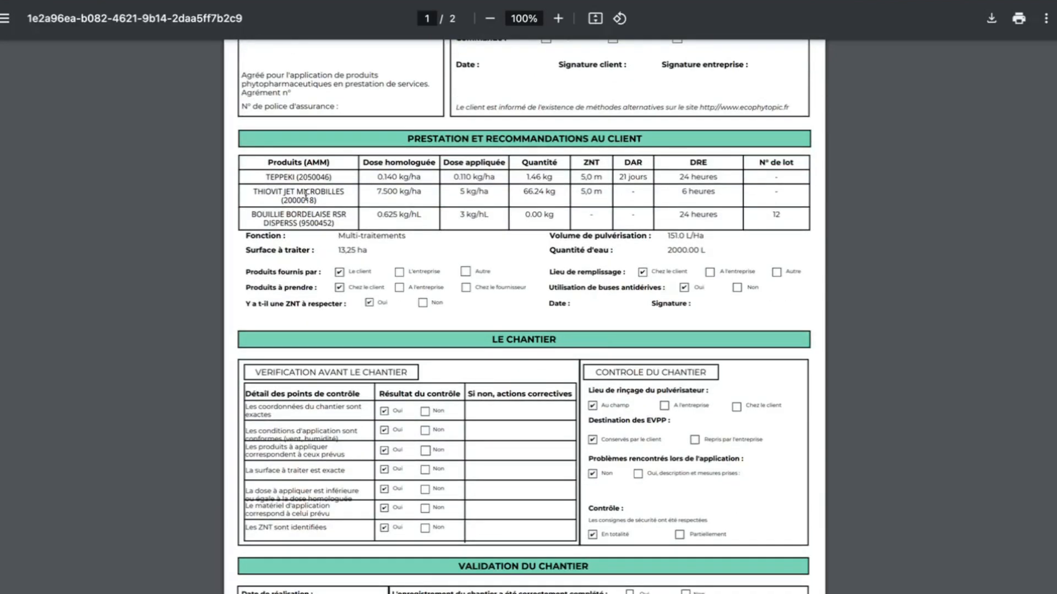
{"action": "scroll", "coordinate": [475, 242], "scroll_direction": "down", "scroll_amount": 2}
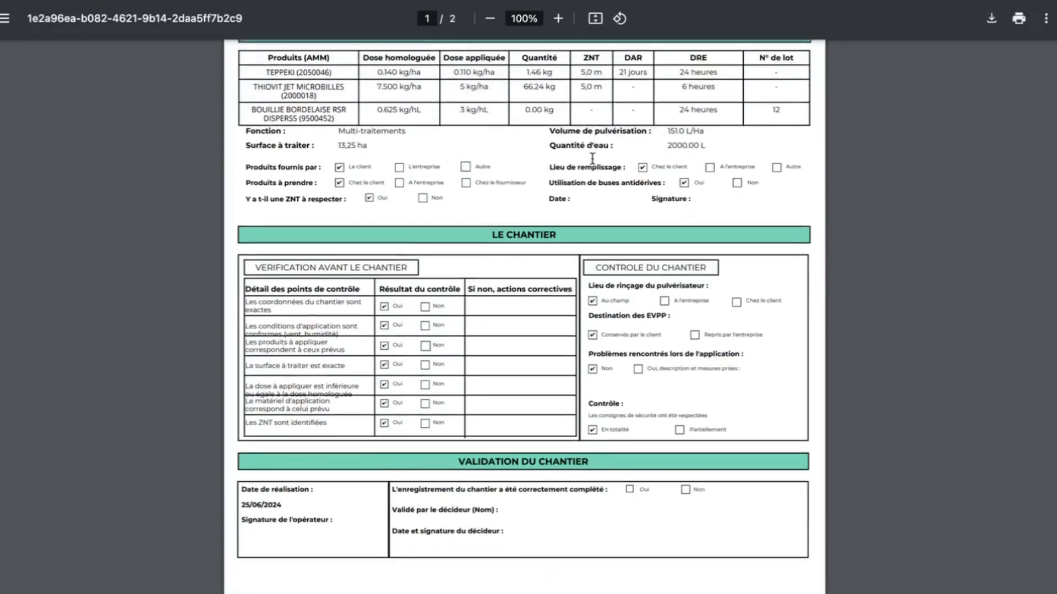
{"action": "scroll", "coordinate": [552, 406], "scroll_direction": "down", "scroll_amount": 2}
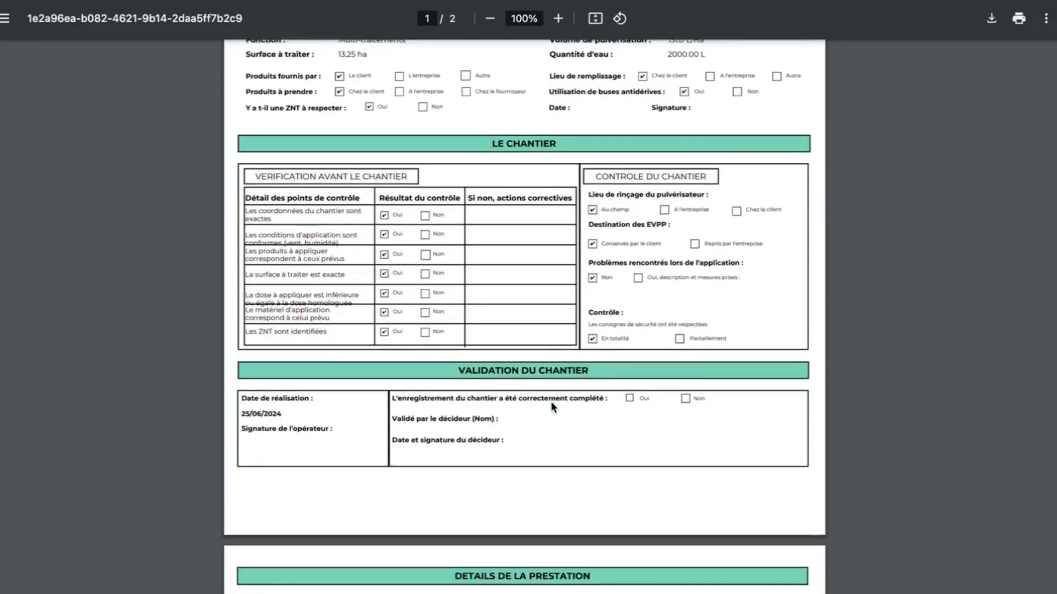
{"action": "scroll", "coordinate": [552, 407], "scroll_direction": "down", "scroll_amount": 4}
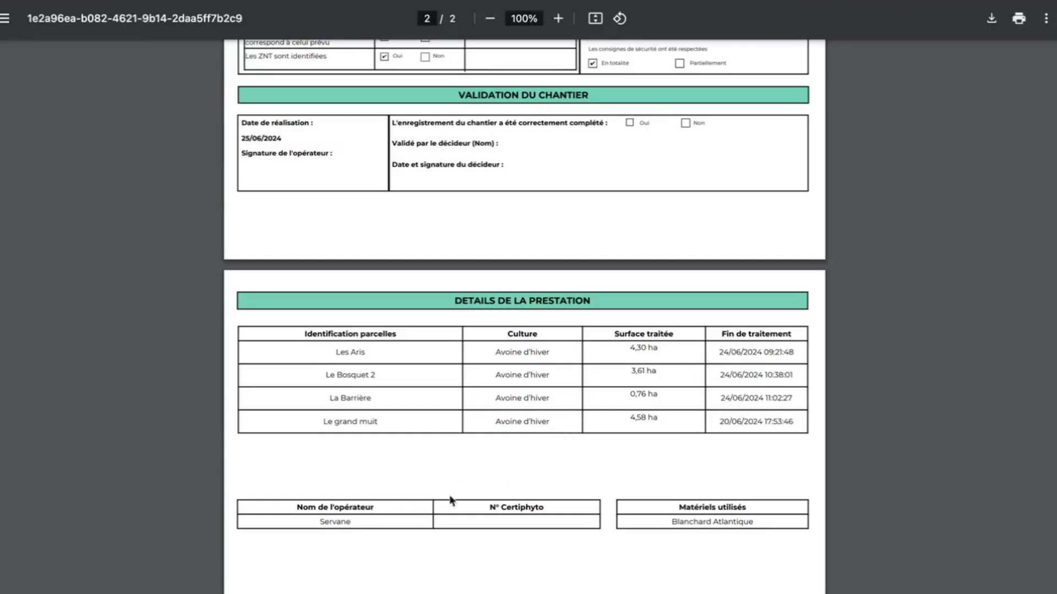
{"action": "scroll", "coordinate": [642, 512], "scroll_direction": "up", "scroll_amount": 4}
{"action": "scroll", "coordinate": [643, 511], "scroll_direction": "up", "scroll_amount": 8}
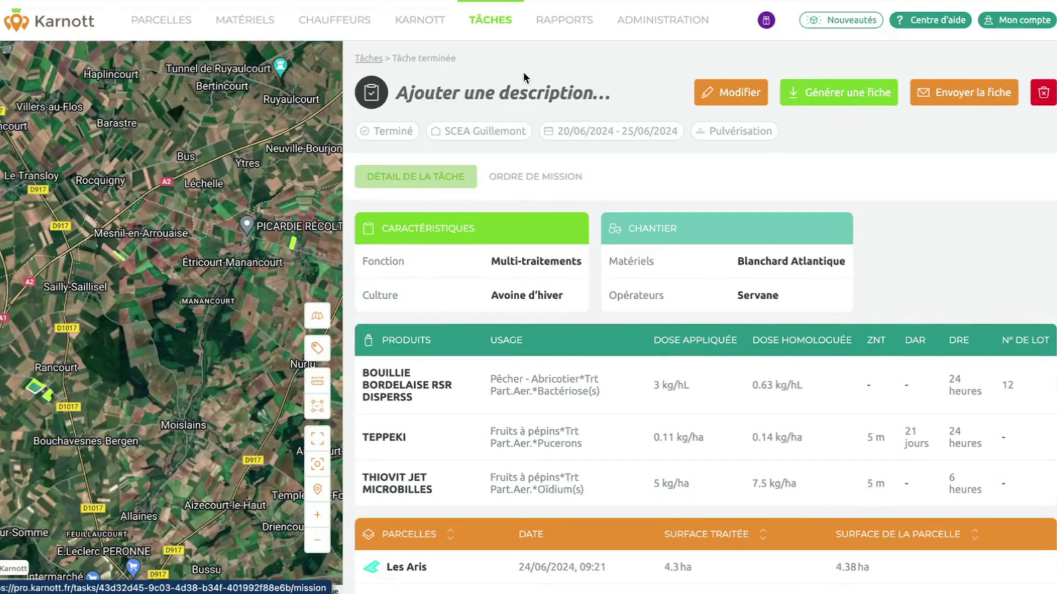
Return to the TÂCHES list and start a new Ajouter un traitement form.
{"action": "left_click", "coordinate": [484, 36]}
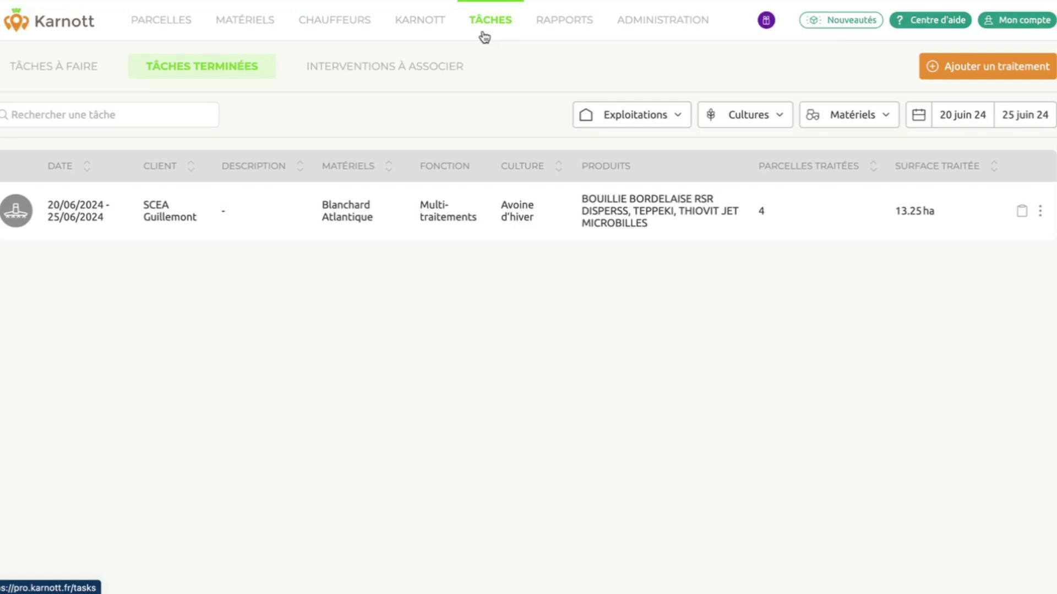
{"action": "left_click", "coordinate": [987, 72]}
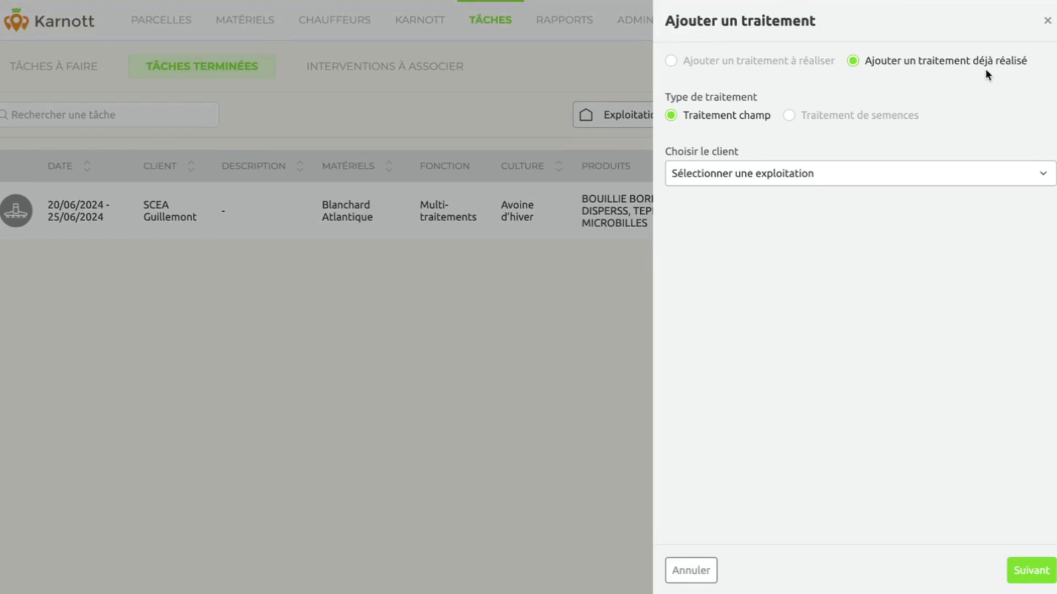
Make it a to-do treatment for the client SCEA Guillemont.
{"action": "left_click", "coordinate": [709, 63]}
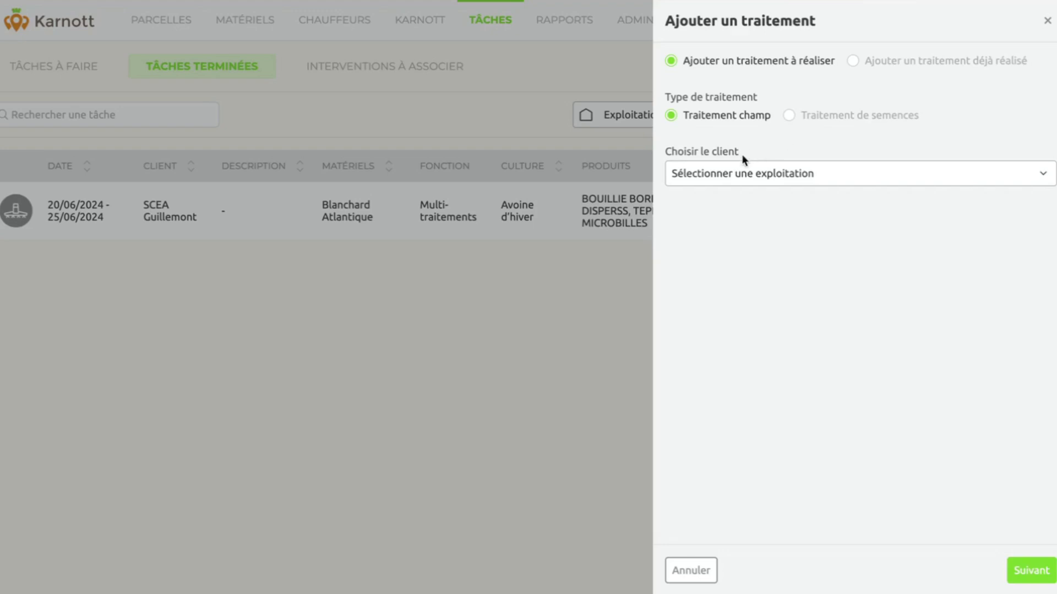
{"action": "left_click", "coordinate": [744, 170]}
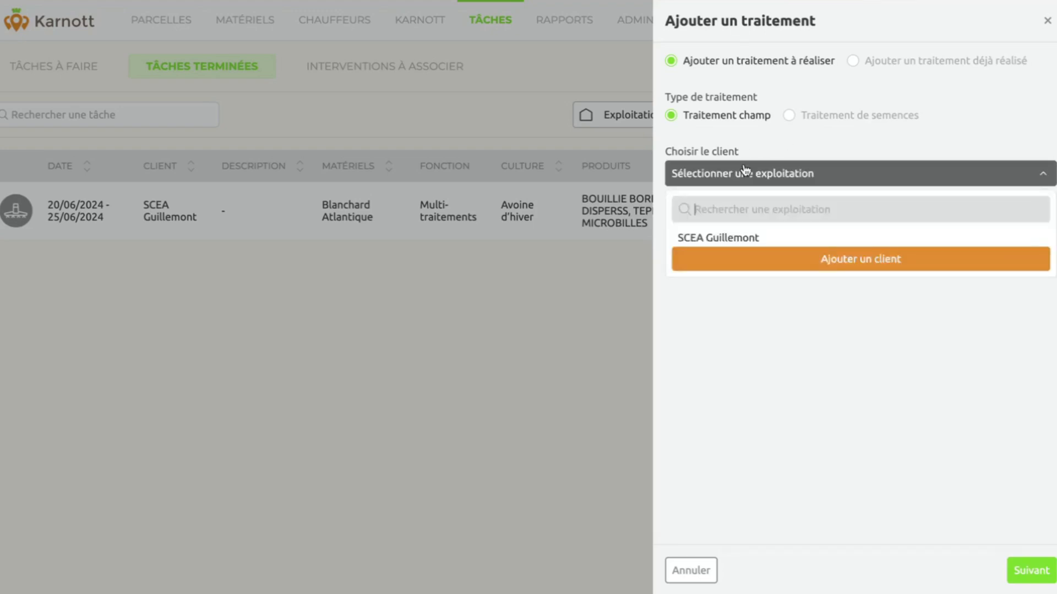
{"action": "left_click", "coordinate": [737, 242]}
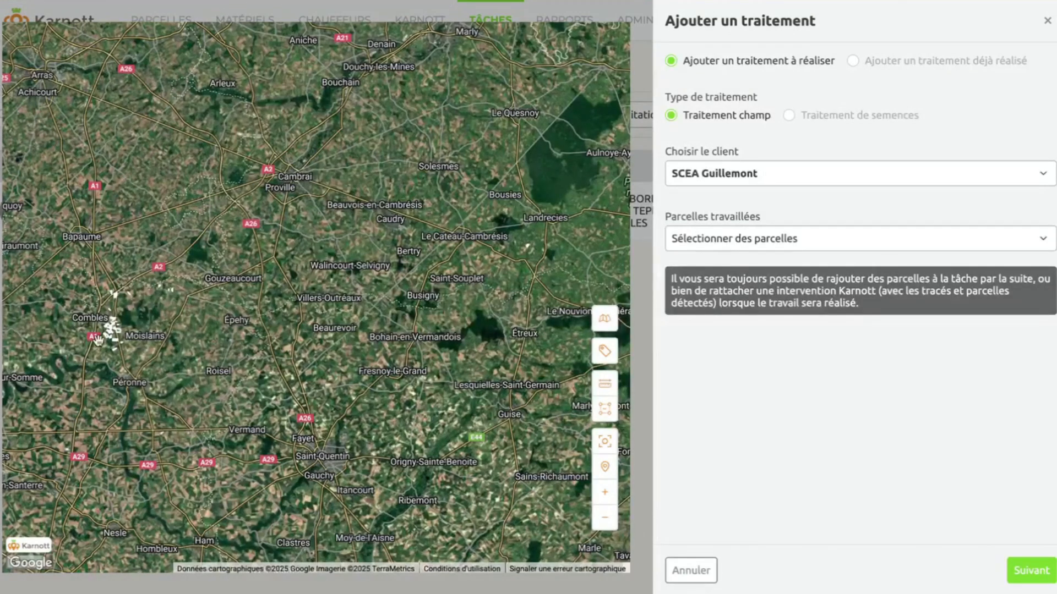
Select Ilot, Au Chemin Combles, La Chapelle and Aux Bornes as worked parcels, totalling 30.83 ha.
{"action": "scroll", "coordinate": [98, 340], "scroll_direction": "up", "scroll_amount": 3}
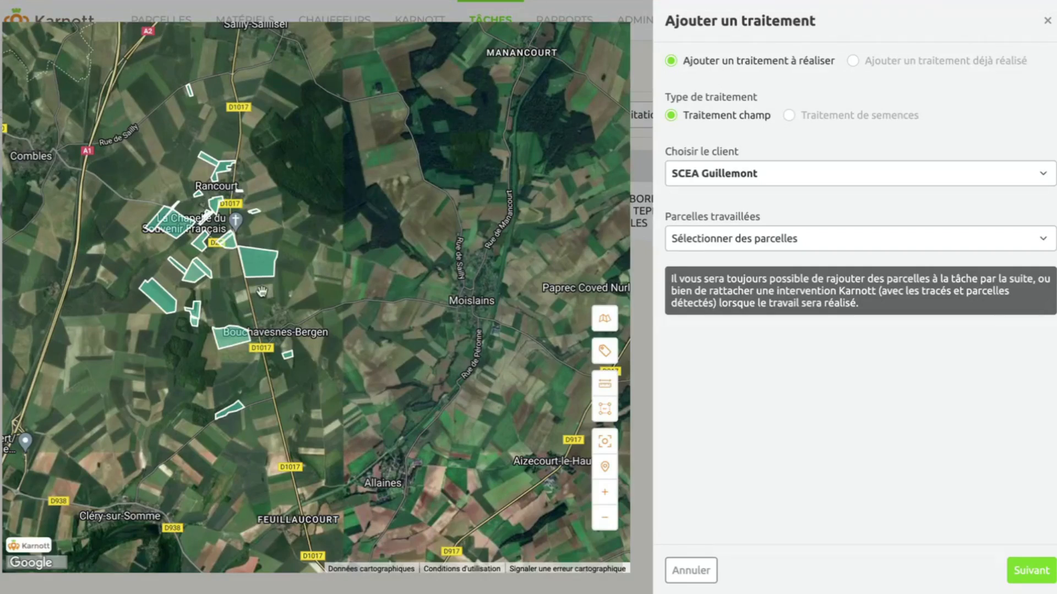
{"action": "scroll", "coordinate": [261, 291], "scroll_direction": "up", "scroll_amount": 1}
{"action": "left_click", "coordinate": [255, 246]}
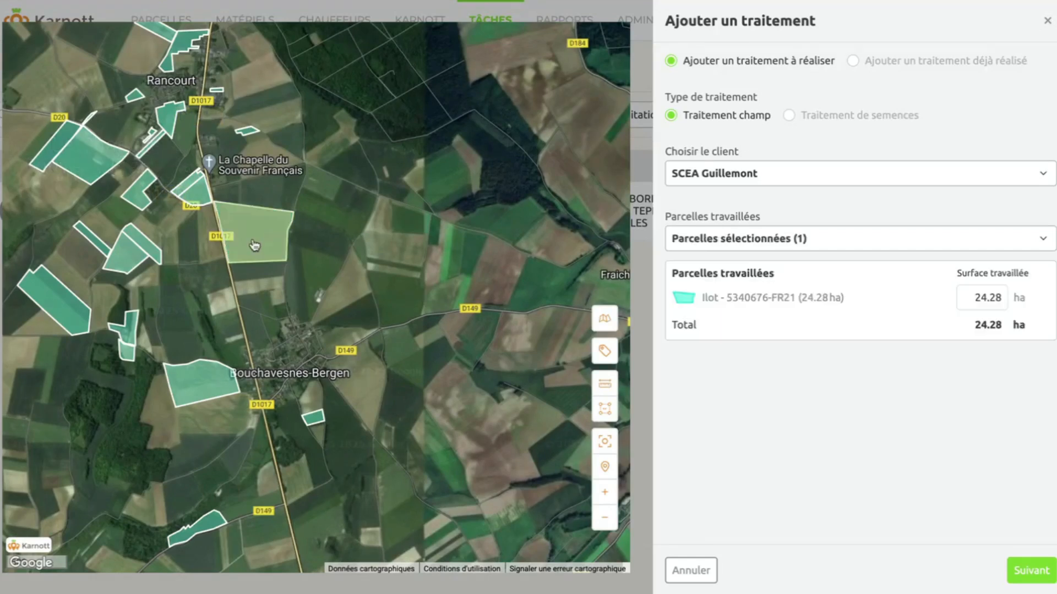
{"action": "left_click", "coordinate": [200, 192]}
{"action": "left_click", "coordinate": [191, 185]}
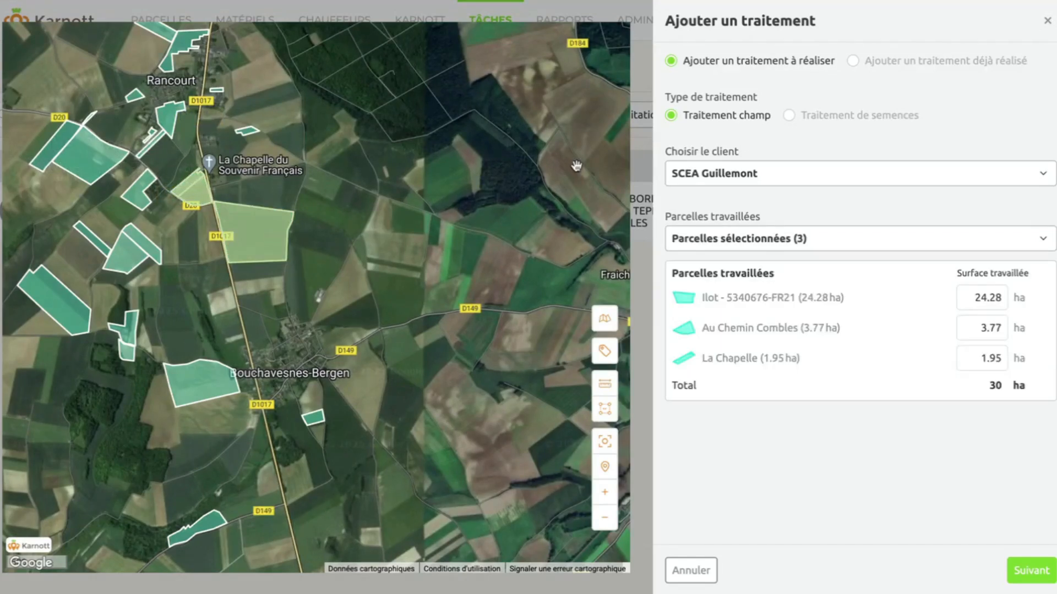
{"action": "left_click", "coordinate": [771, 238]}
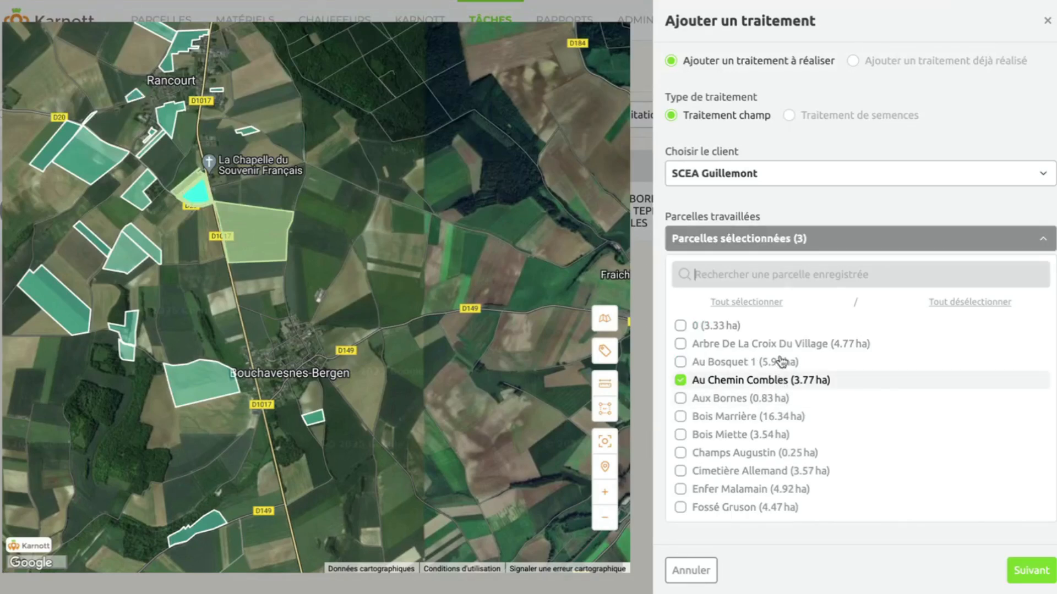
{"action": "left_click", "coordinate": [770, 398]}
{"action": "left_click", "coordinate": [789, 546]}
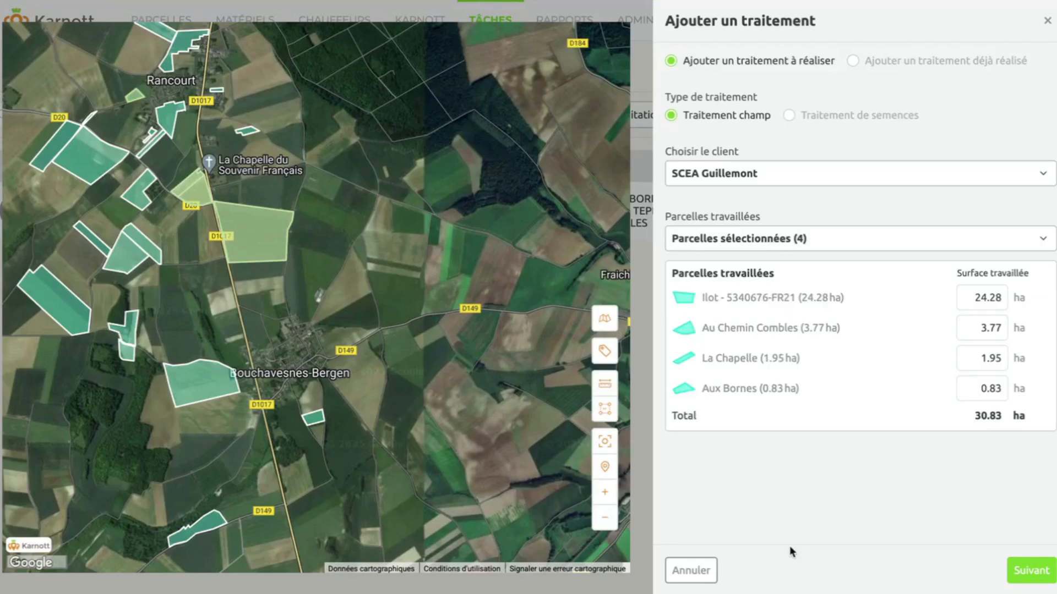
{"action": "left_click", "coordinate": [1031, 570]}
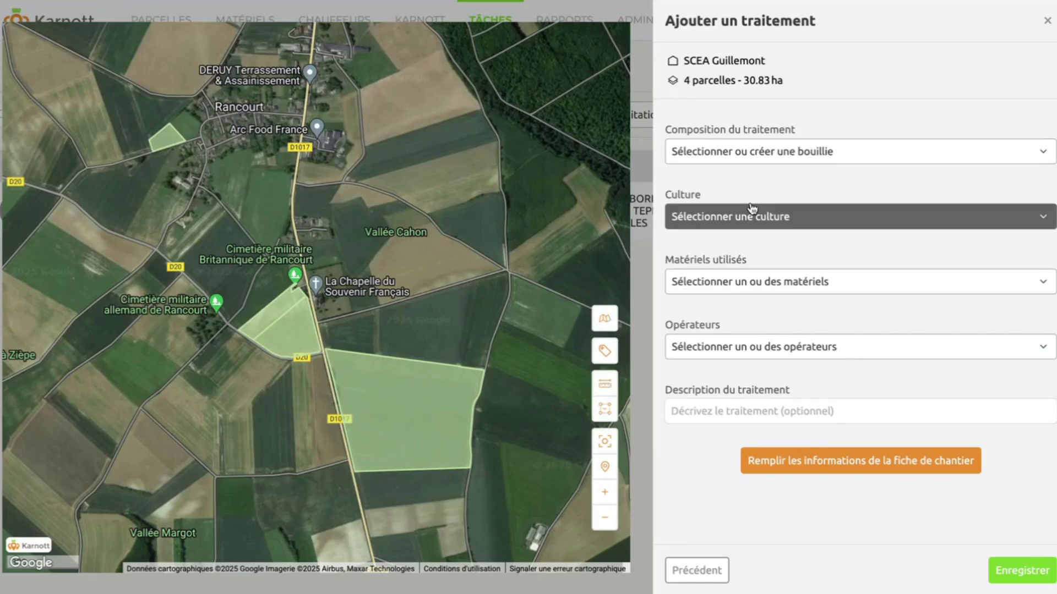
Browse the existing spray mixtures in the Composition du traitement list.
{"action": "left_click", "coordinate": [734, 155]}
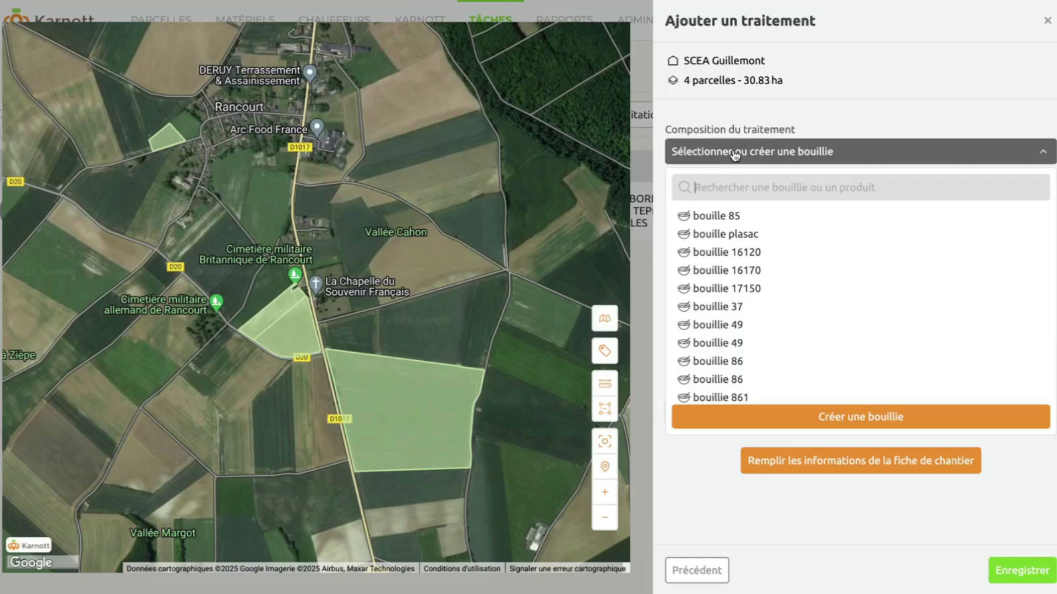
{"action": "scroll", "coordinate": [759, 305], "scroll_direction": "down", "scroll_amount": 3}
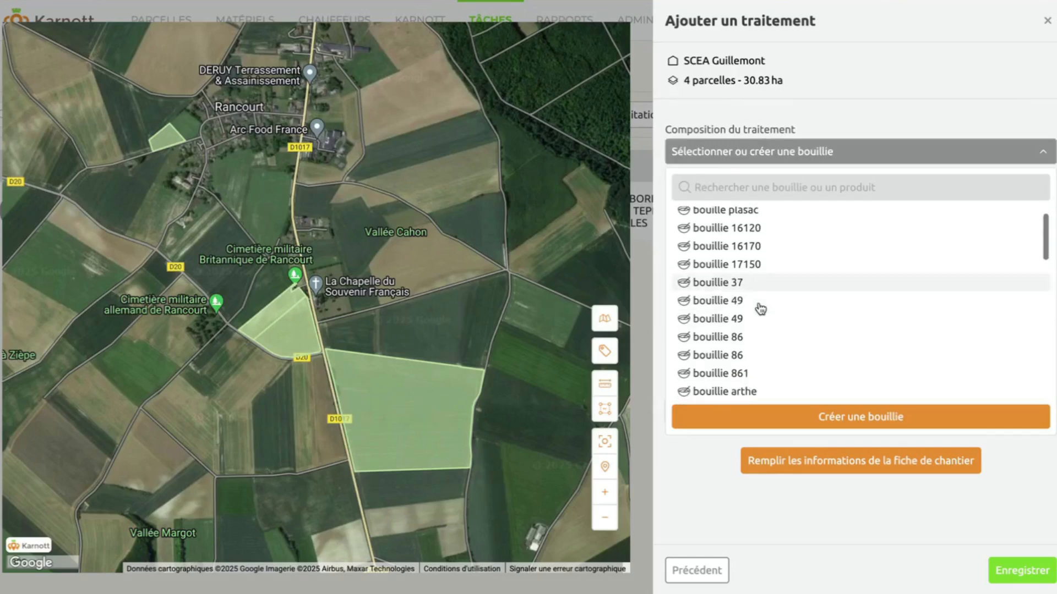
{"action": "scroll", "coordinate": [760, 309], "scroll_direction": "down", "scroll_amount": 4}
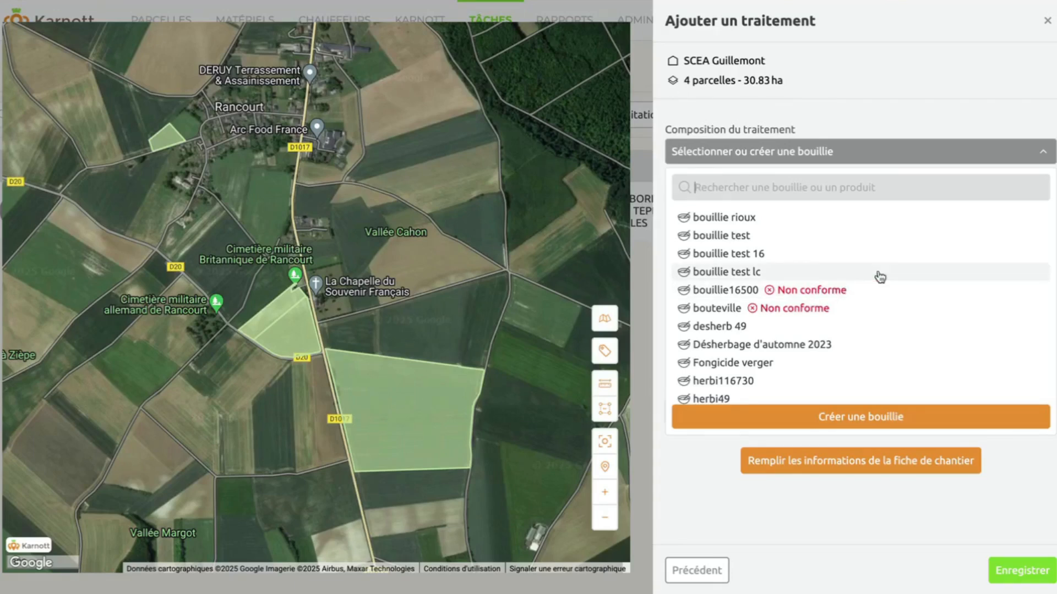
Create a new spray mixture named 'Traitement 1'.
{"action": "left_click", "coordinate": [871, 417]}
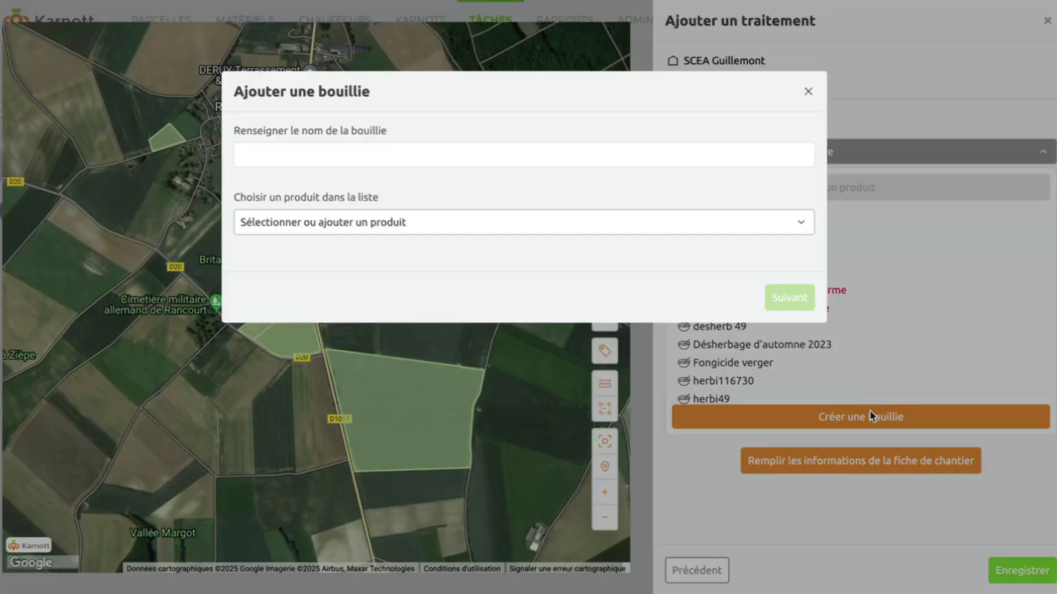
{"action": "left_click", "coordinate": [327, 151]}
{"action": "type", "text": "Traitement 1"}
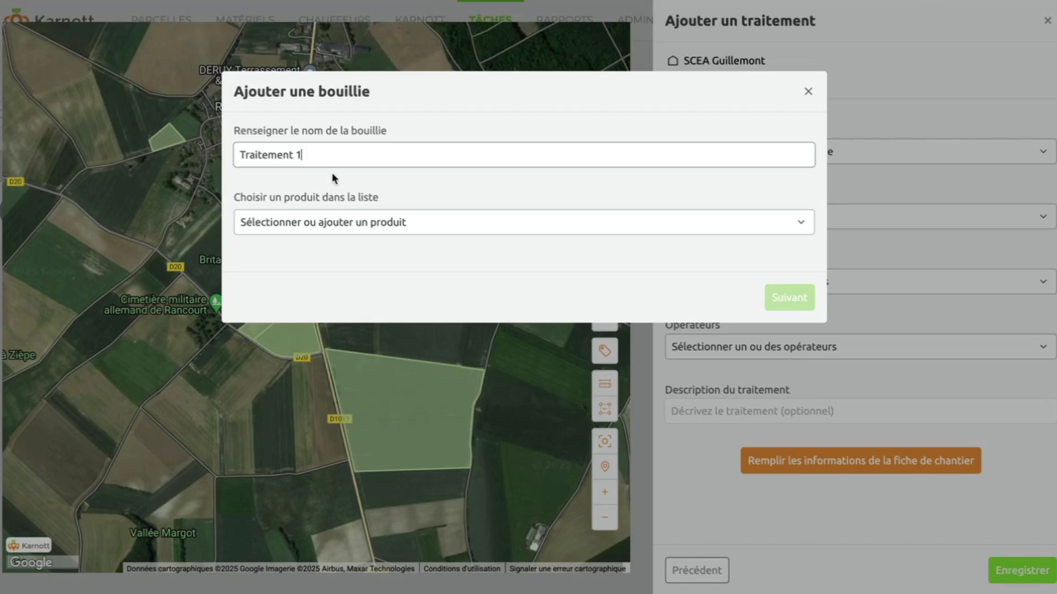
Search the product list for 'Pyt' and pick PYTHAGORE.
{"action": "left_click", "coordinate": [399, 223]}
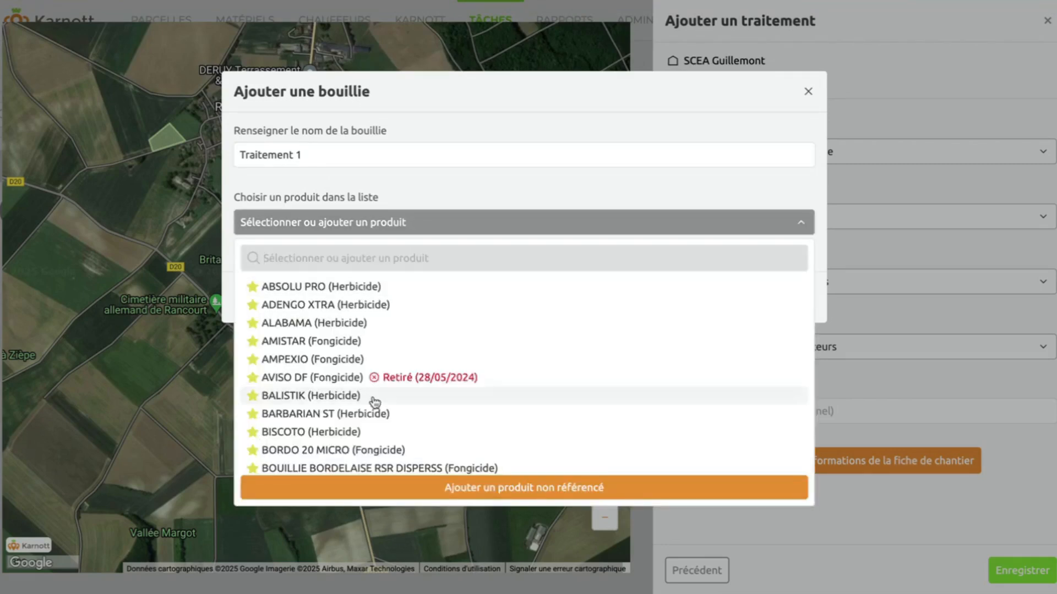
{"action": "scroll", "coordinate": [374, 403], "scroll_direction": "down", "scroll_amount": 1}
{"action": "scroll", "coordinate": [375, 403], "scroll_direction": "down", "scroll_amount": 4}
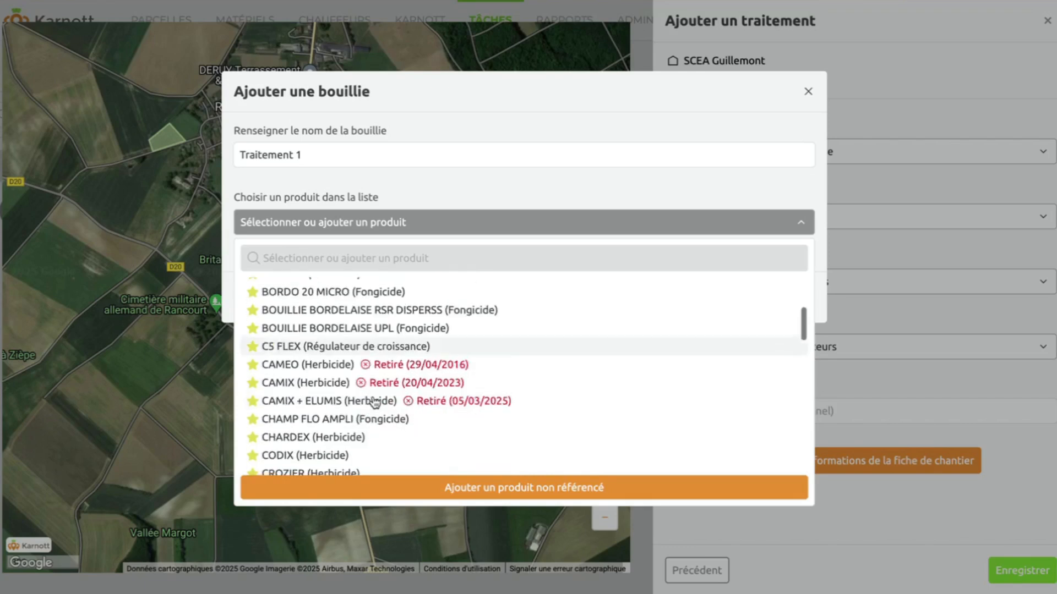
{"action": "scroll", "coordinate": [375, 403], "scroll_direction": "down", "scroll_amount": 2}
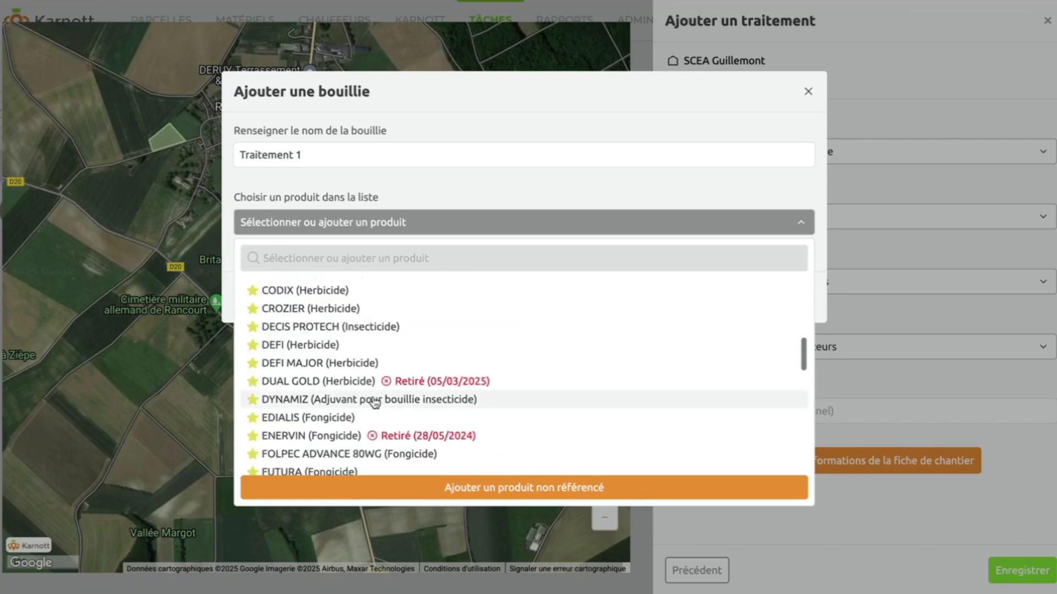
{"action": "scroll", "coordinate": [385, 356], "scroll_direction": "up", "scroll_amount": 7}
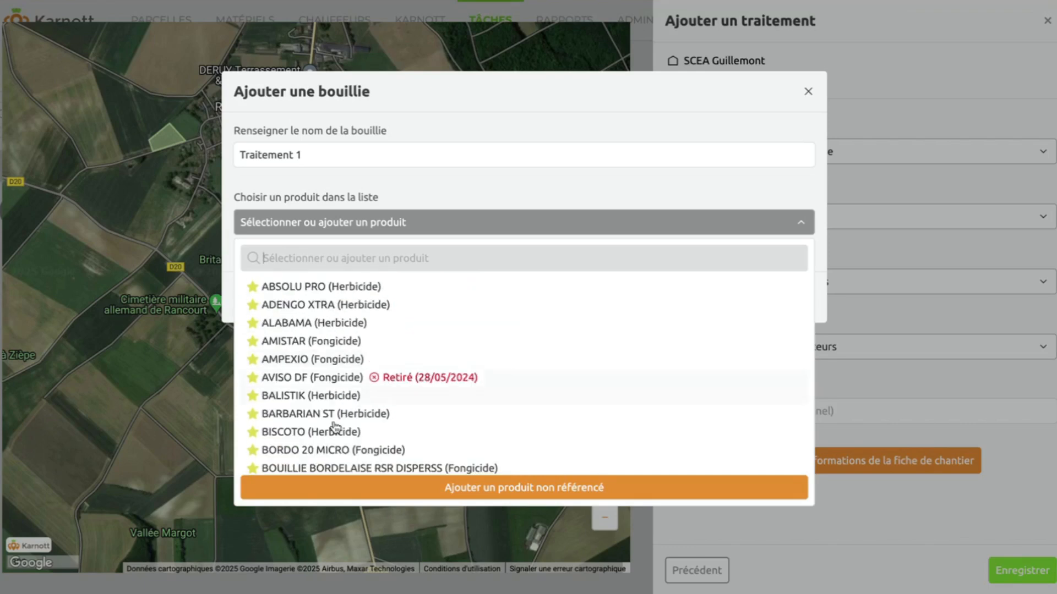
{"action": "left_click", "coordinate": [344, 255]}
{"action": "type", "text": "Pyt"}
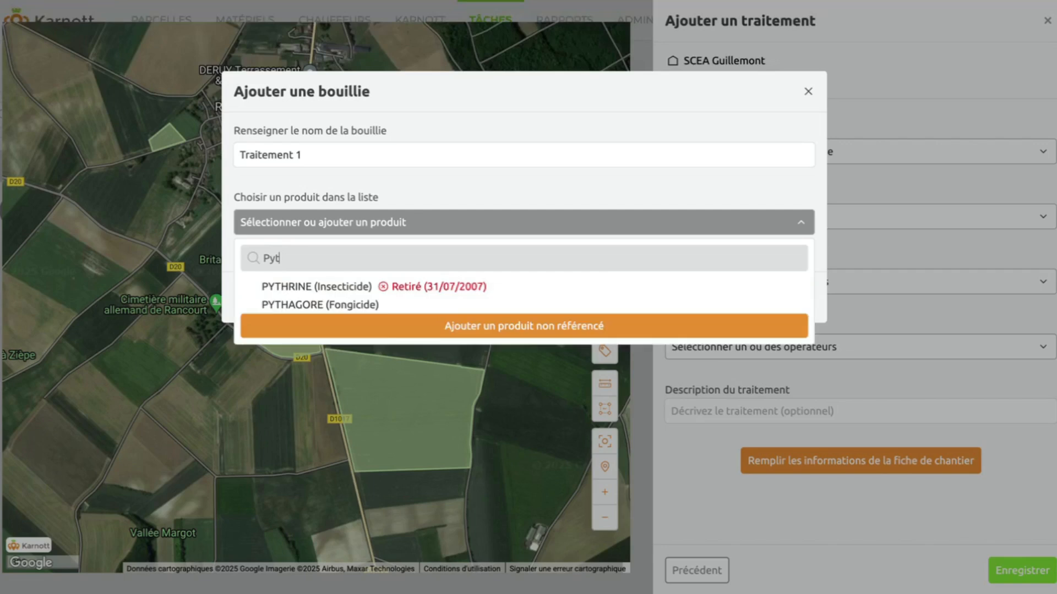
{"action": "left_click", "coordinate": [339, 305]}
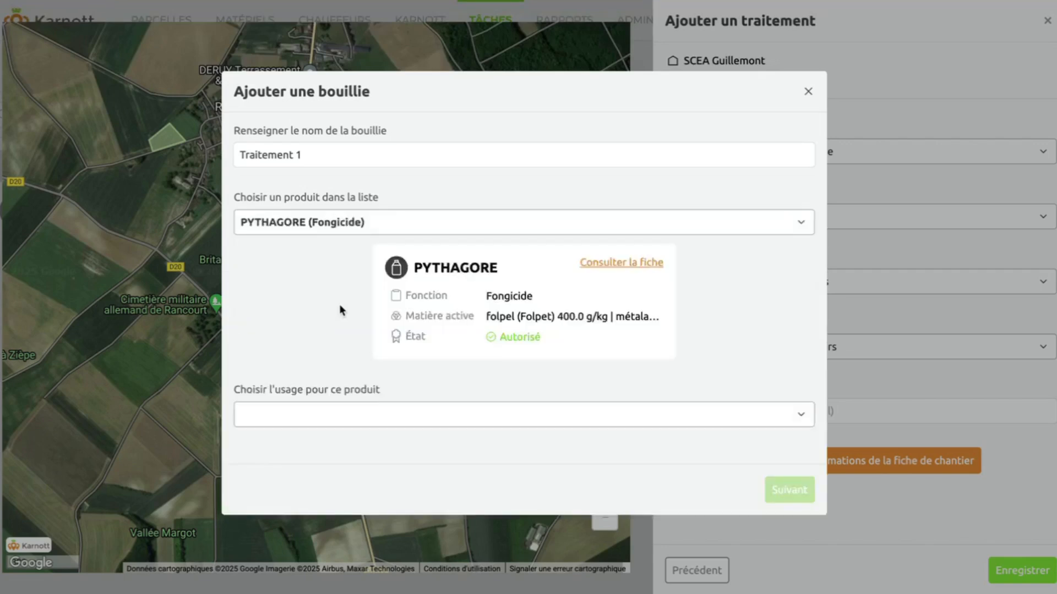
Set PYTHAGORE's usage to vine mildew at a dose of 2 kg/ha and add it.
{"action": "left_click", "coordinate": [340, 422]}
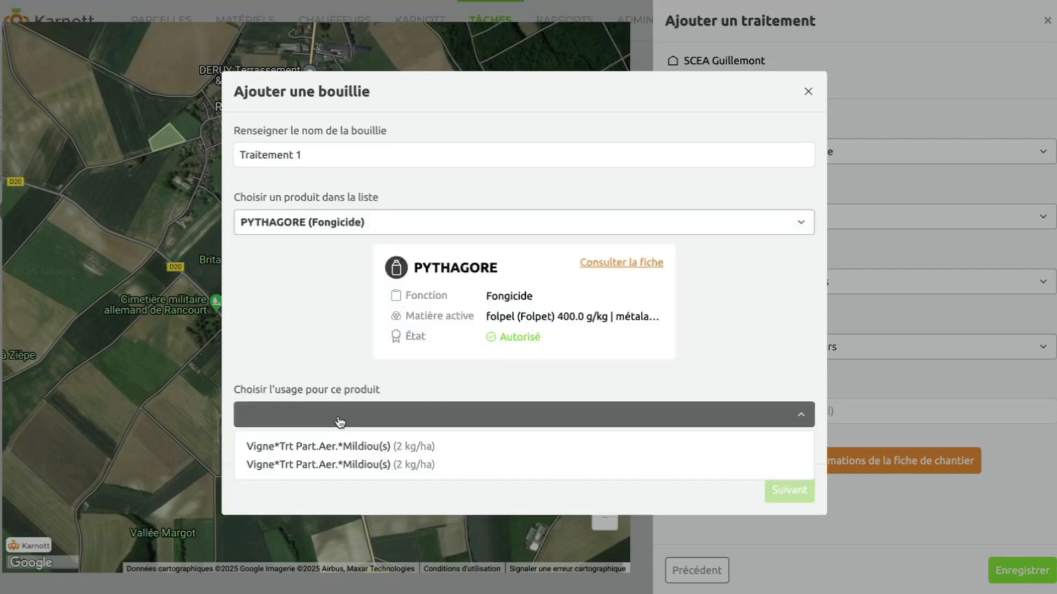
{"action": "left_click", "coordinate": [352, 446]}
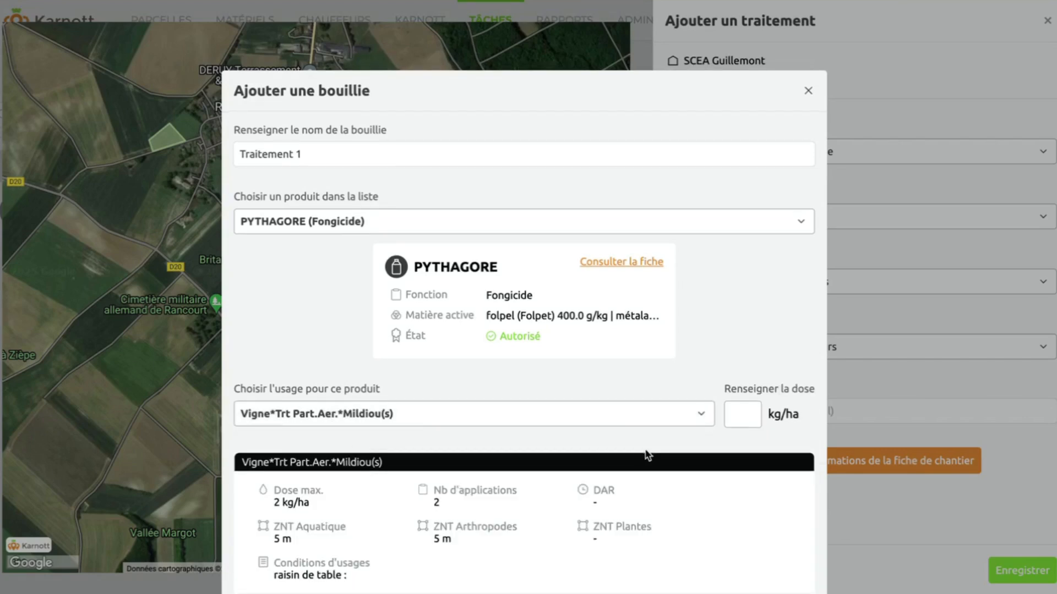
{"action": "scroll", "coordinate": [694, 386], "scroll_direction": "down", "scroll_amount": 2}
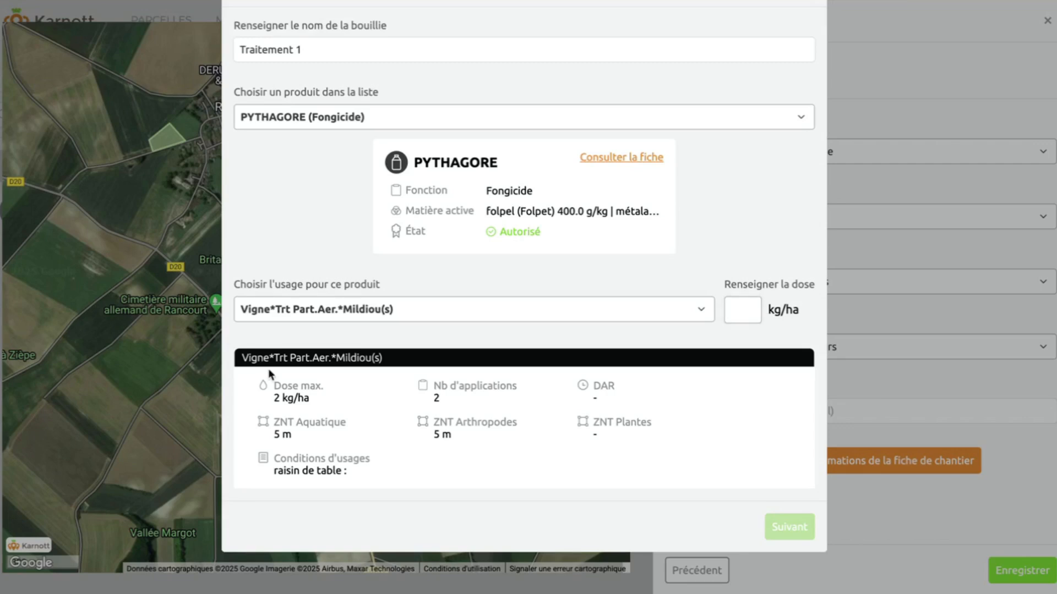
{"action": "type", "text": "3"}
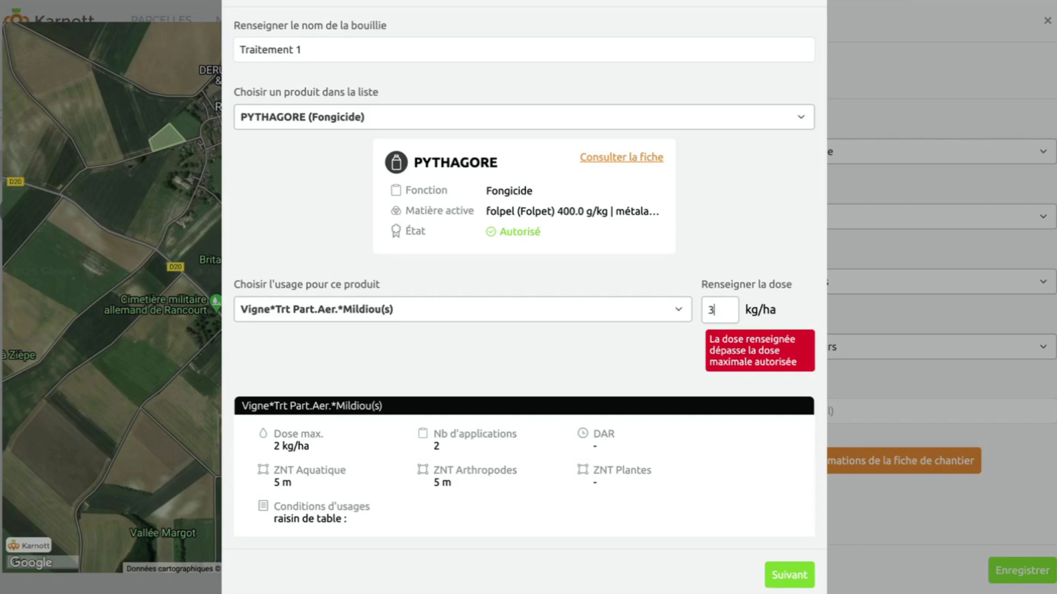
{"action": "key", "text": "BackSpace"}
{"action": "type", "text": "2"}
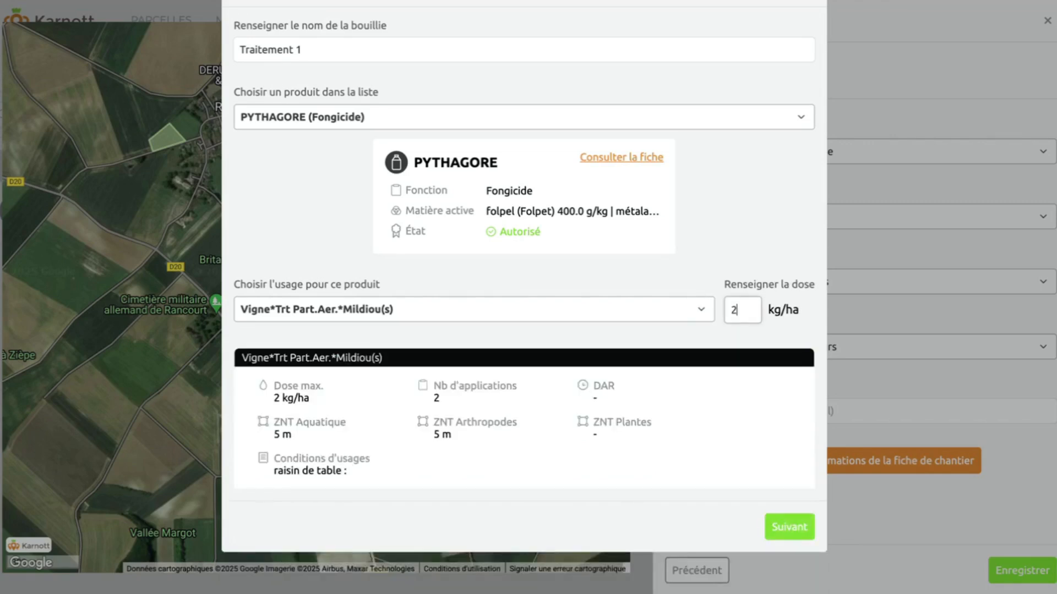
{"action": "left_click", "coordinate": [786, 529]}
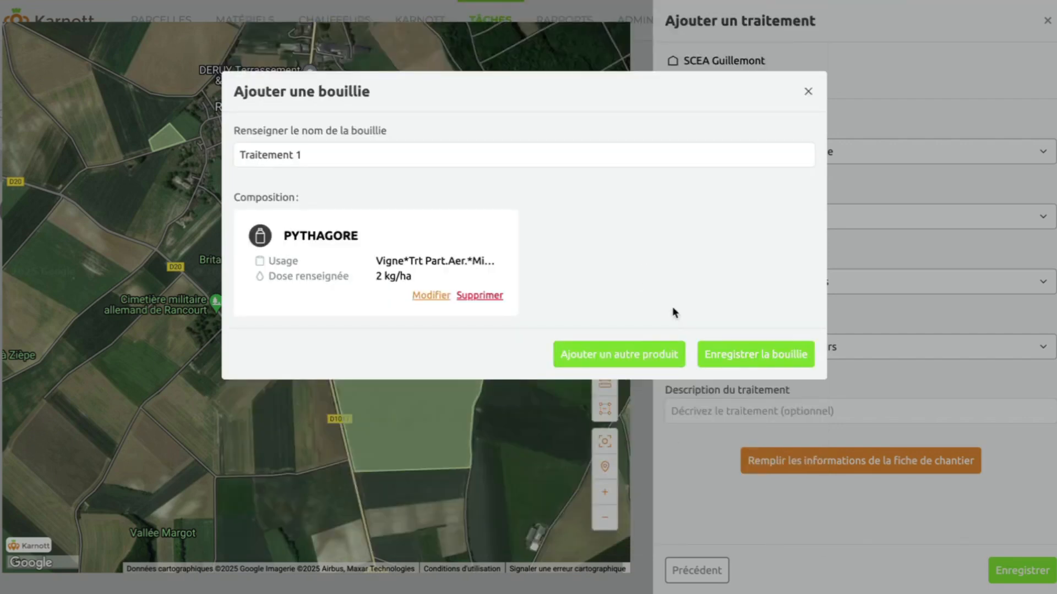
Add BOUILLIE BORDELAISE RSR DISPERSS as a second product with the vine bacteriosis usage.
{"action": "left_click", "coordinate": [619, 363]}
{"action": "left_click", "coordinate": [354, 222]}
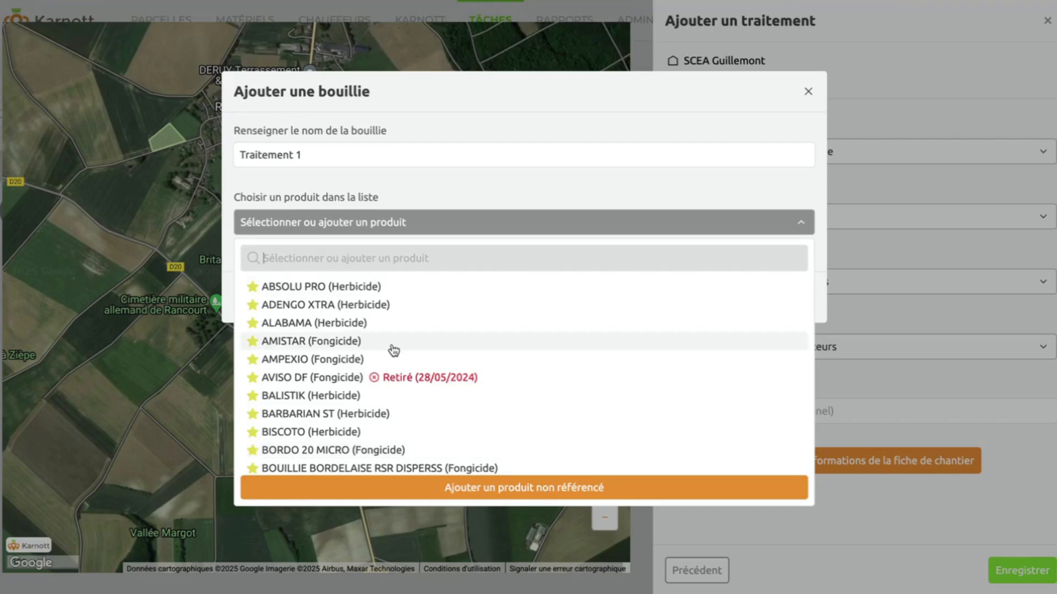
{"action": "left_click", "coordinate": [355, 468]}
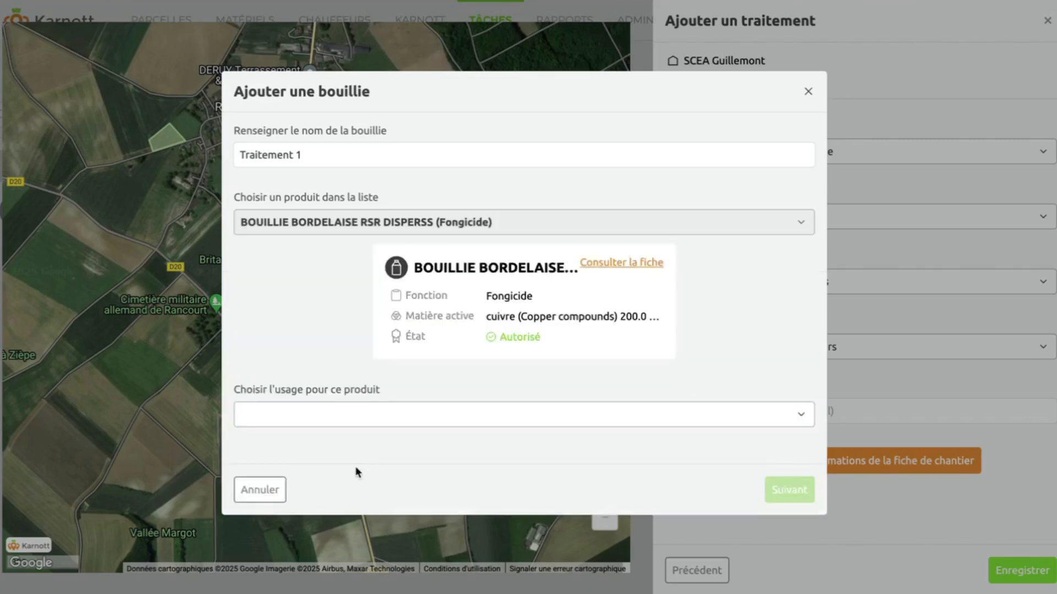
{"action": "left_click", "coordinate": [395, 416]}
{"action": "scroll", "coordinate": [394, 416], "scroll_direction": "down", "scroll_amount": 10}
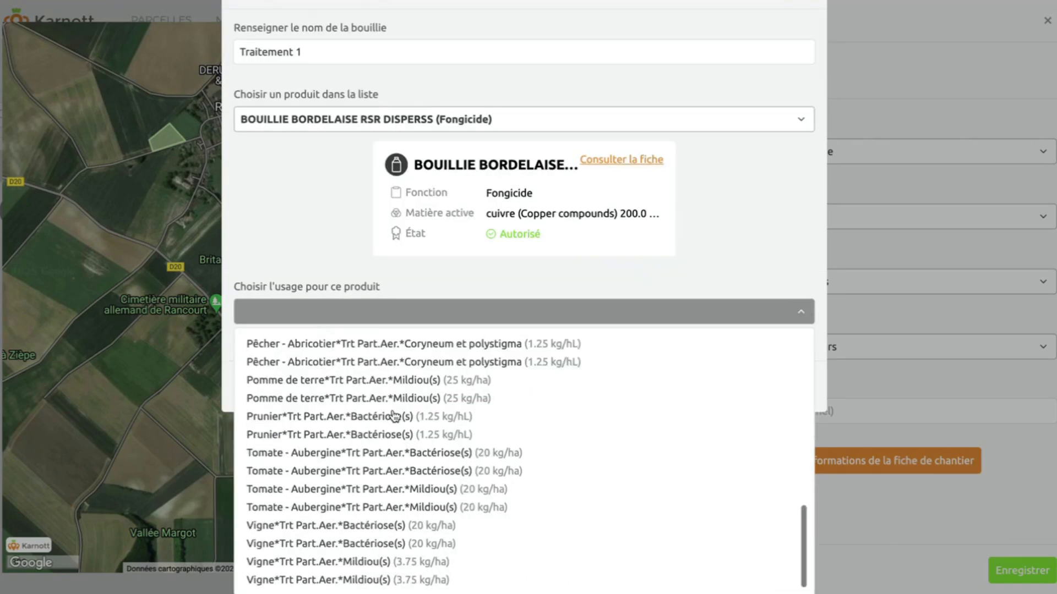
{"action": "left_click", "coordinate": [330, 525]}
Give it a dose of 1 kg/ha and save mixture Traitement 1.
{"action": "left_click", "coordinate": [755, 318]}
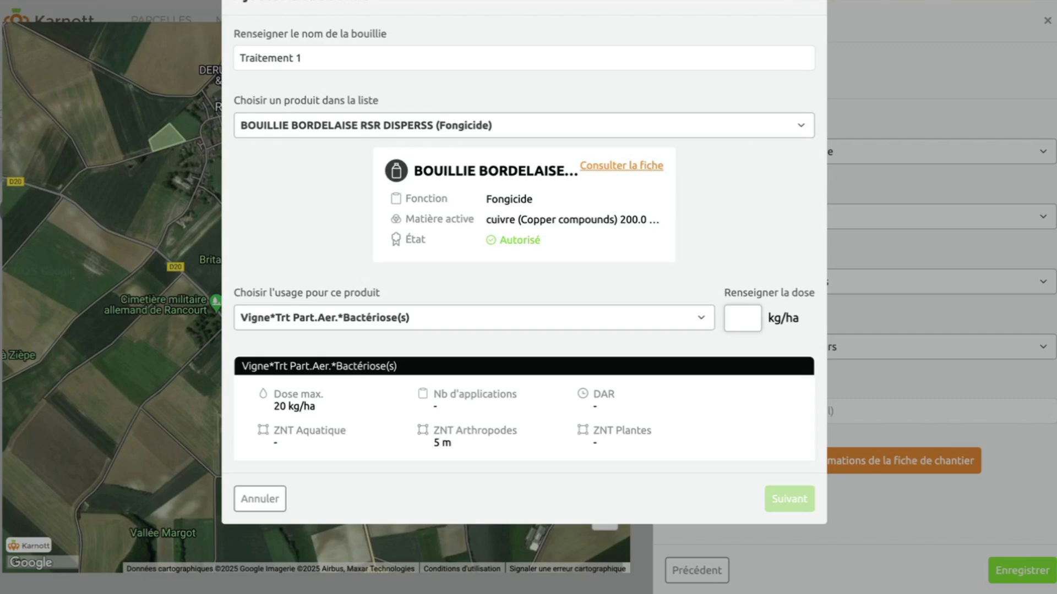
{"action": "type", "text": "1"}
{"action": "left_click", "coordinate": [796, 493]}
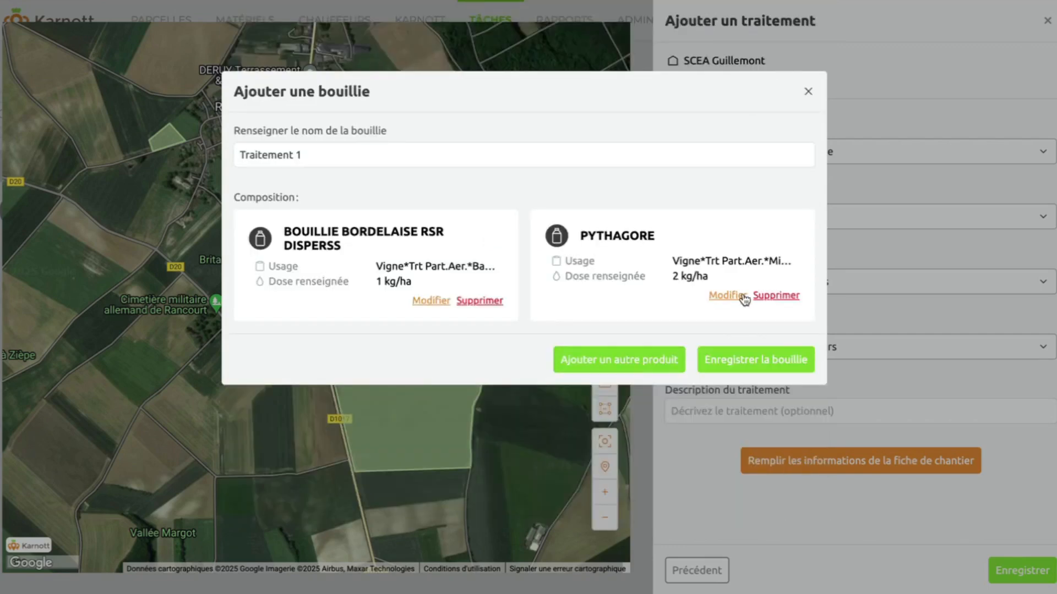
{"action": "left_click", "coordinate": [755, 360]}
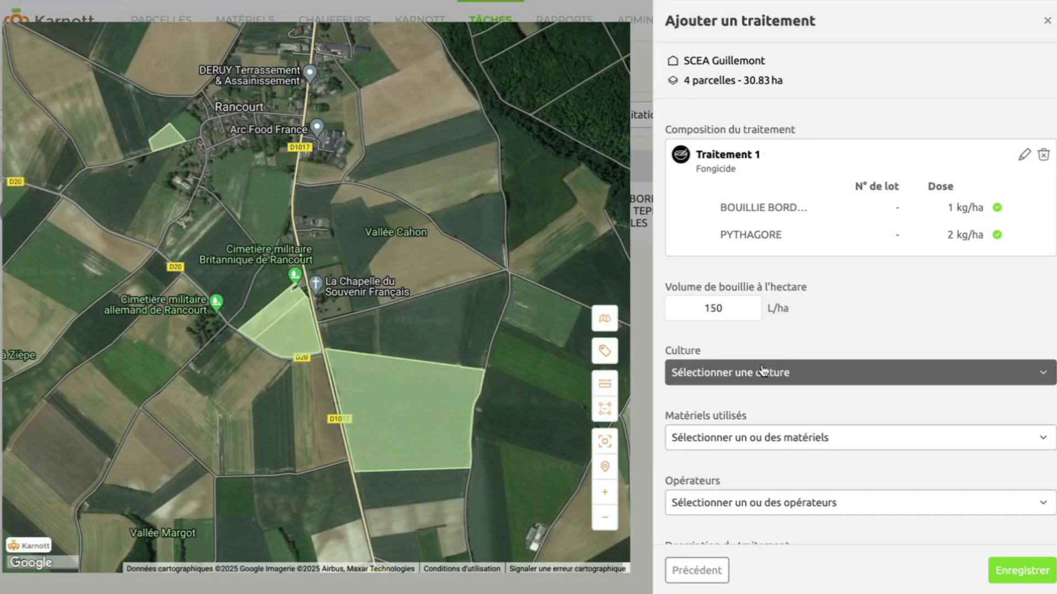
Set the treatment's crop to [VRC] Vigne (sauf vigne rouge).
{"action": "scroll", "coordinate": [679, 215], "scroll_direction": "down", "scroll_amount": 2}
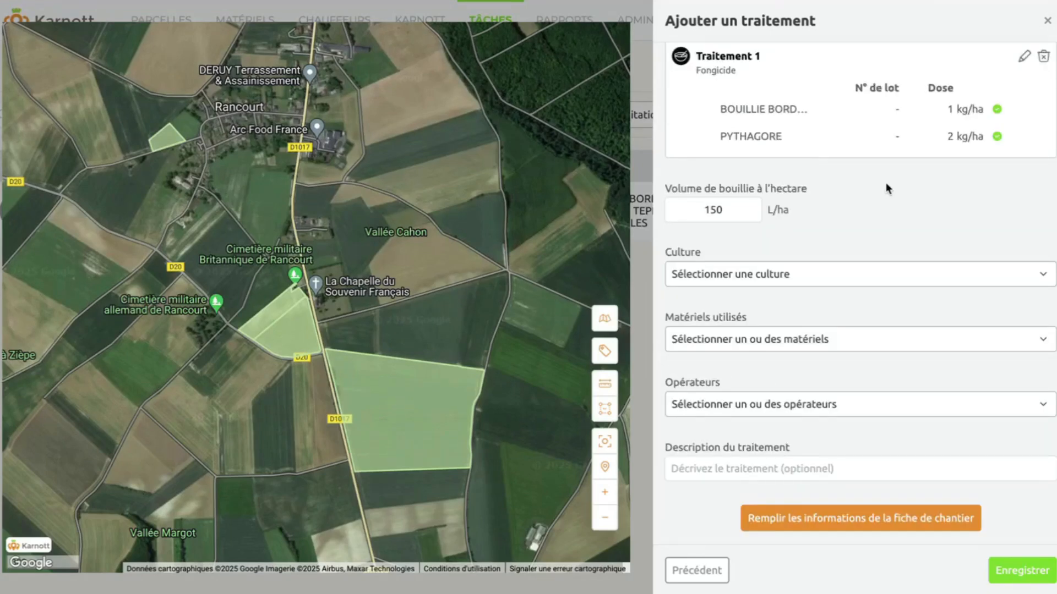
{"action": "left_click", "coordinate": [801, 275]}
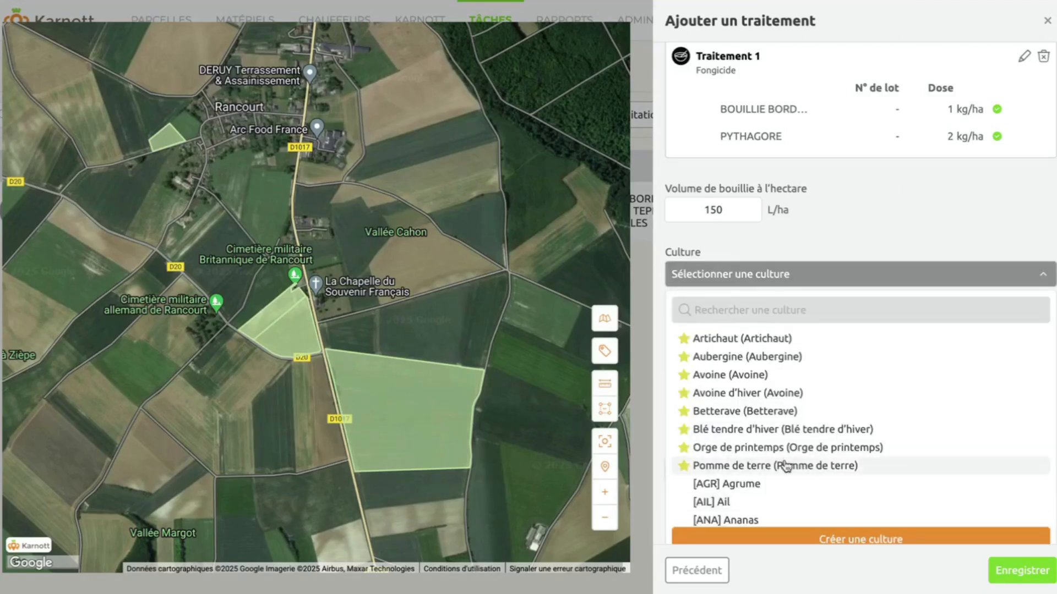
{"action": "type", "text": "vign"}
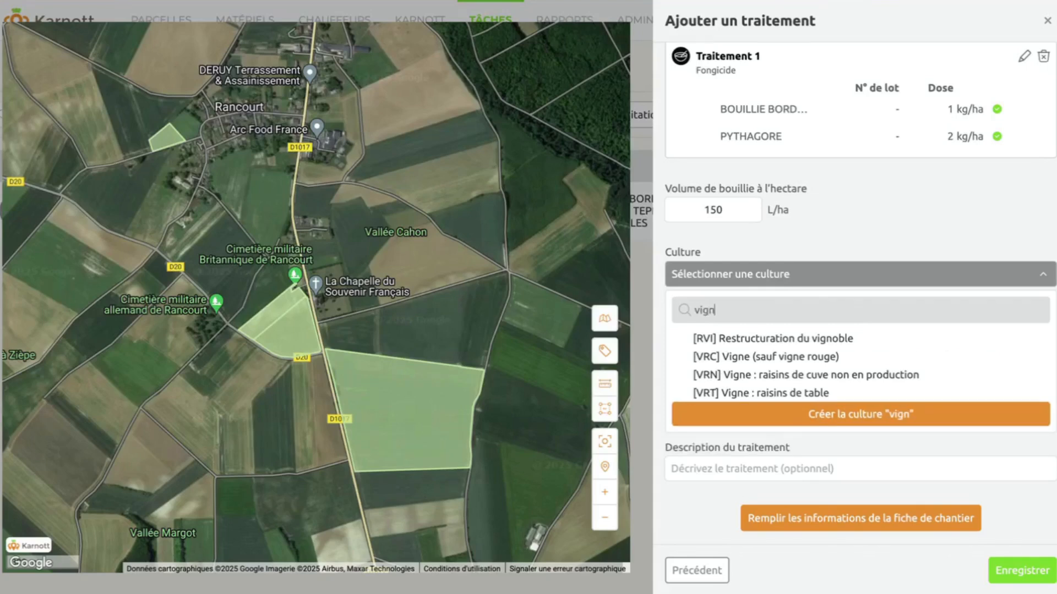
{"action": "left_click", "coordinate": [793, 357]}
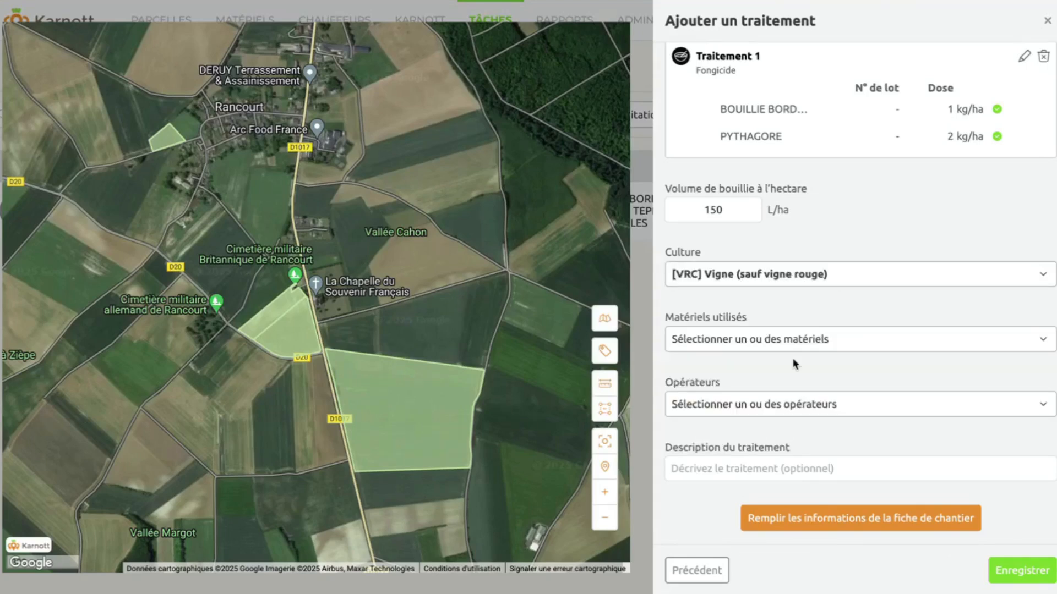
Choose Blanchard Atlantique as equipment, assign the first listed operator, and save the task.
{"action": "left_click", "coordinate": [767, 339]}
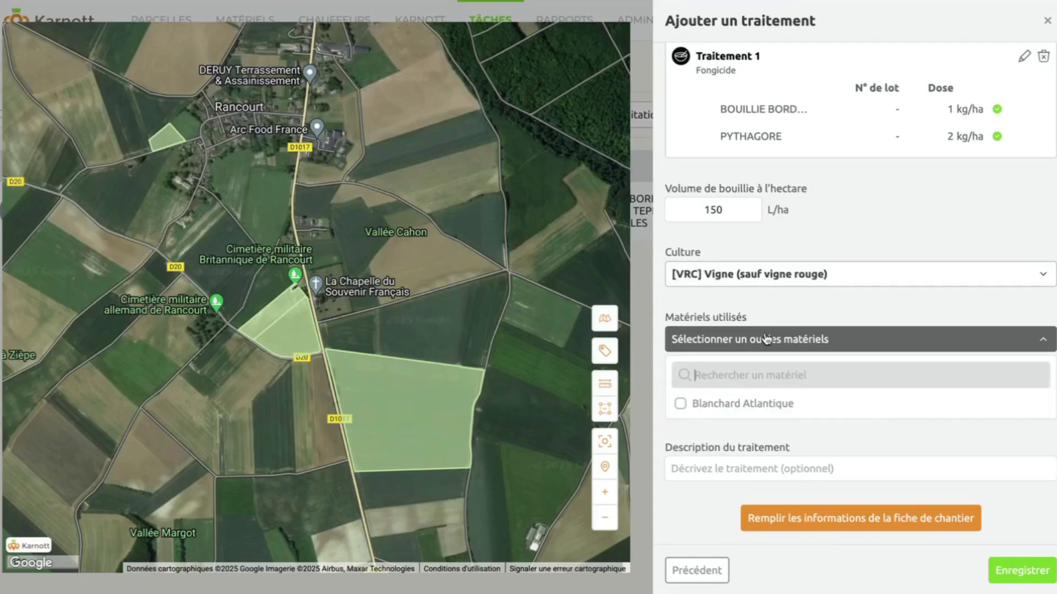
{"action": "left_click", "coordinate": [718, 407]}
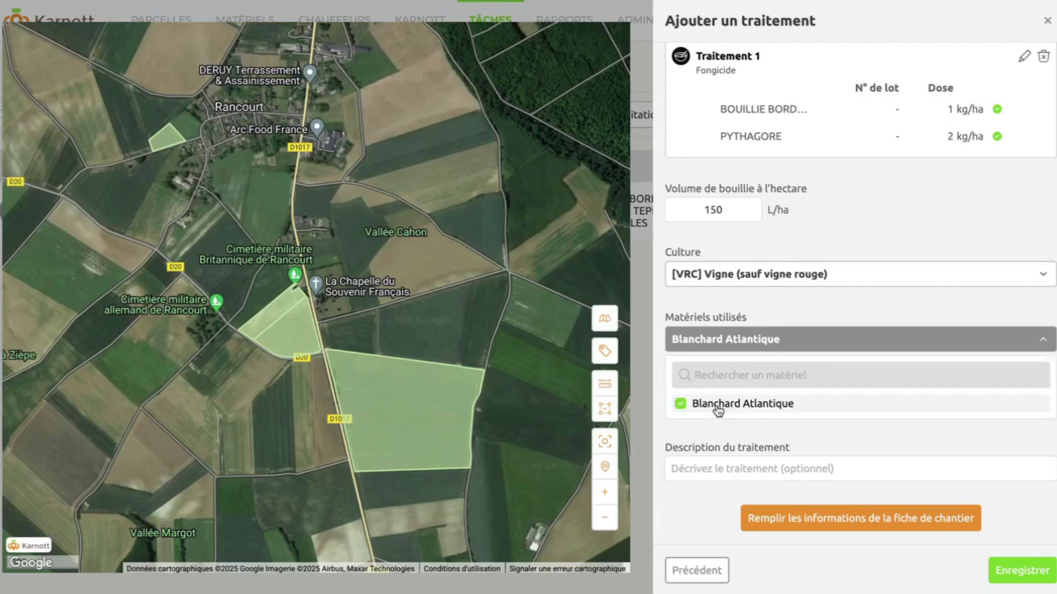
{"action": "left_click", "coordinate": [726, 429]}
{"action": "left_click", "coordinate": [732, 406]}
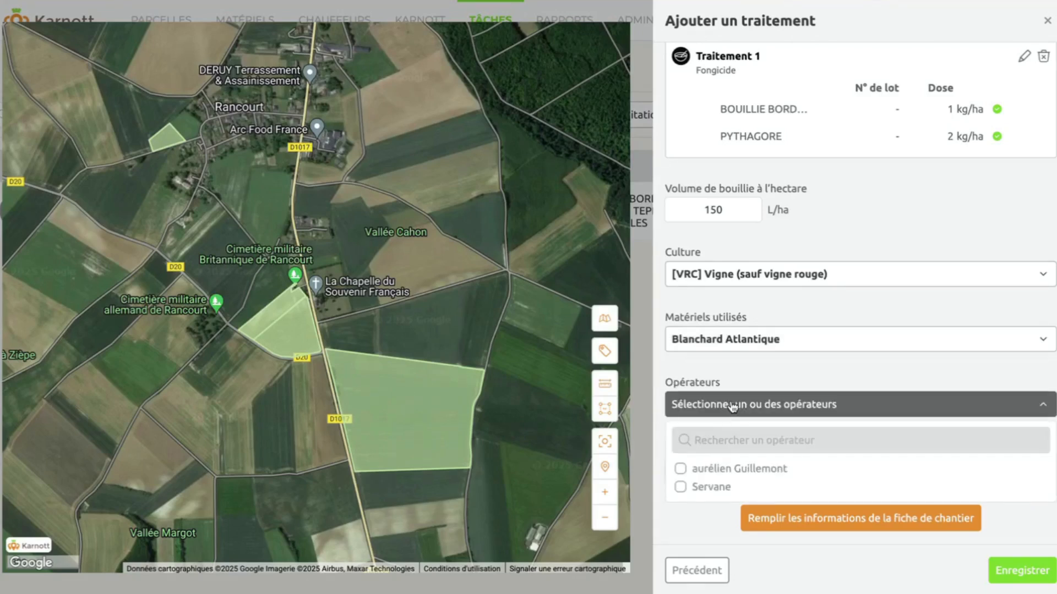
{"action": "left_click", "coordinate": [736, 468]}
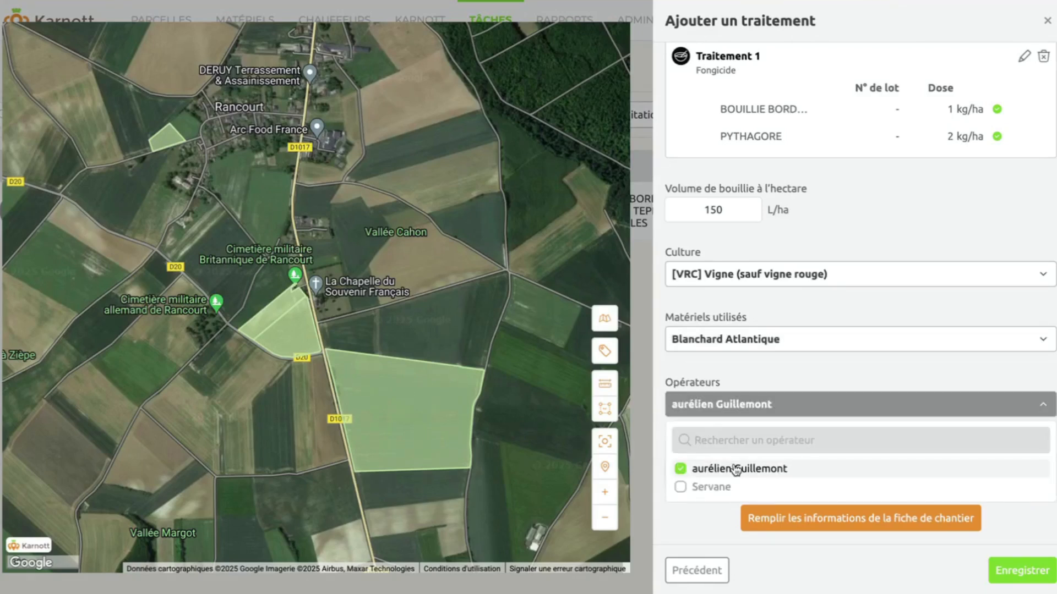
{"action": "left_click", "coordinate": [704, 518]}
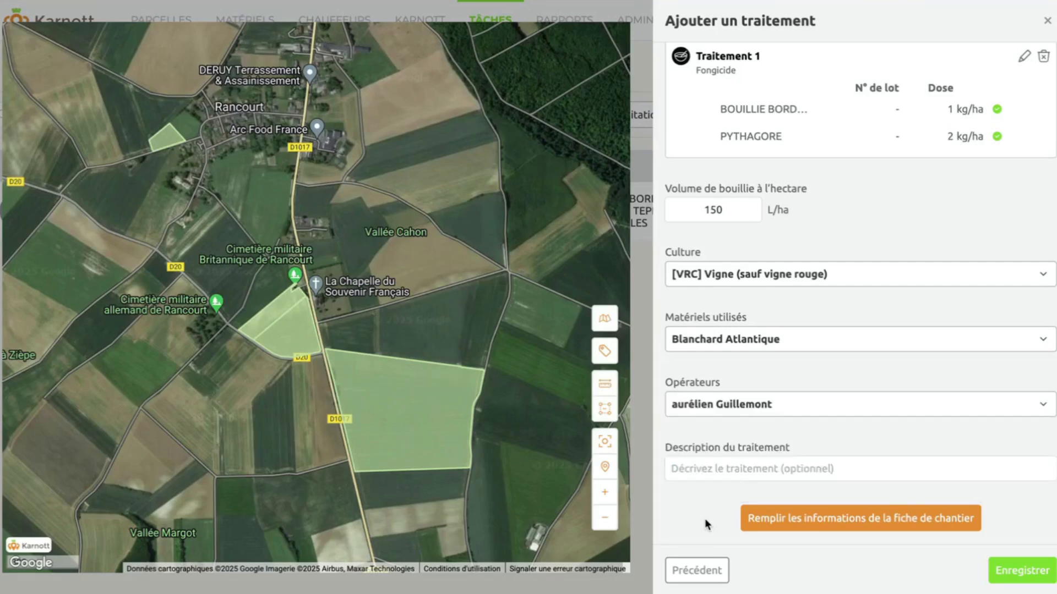
{"action": "left_click", "coordinate": [1019, 574]}
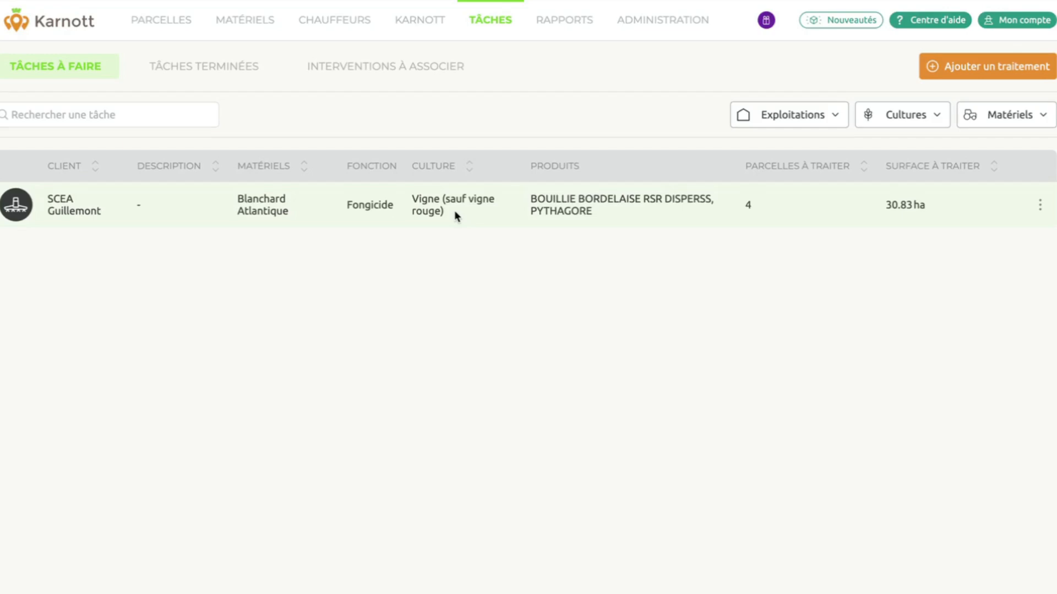
Open the fungicide task's detail view and look through its details.
{"action": "left_click", "coordinate": [1040, 205]}
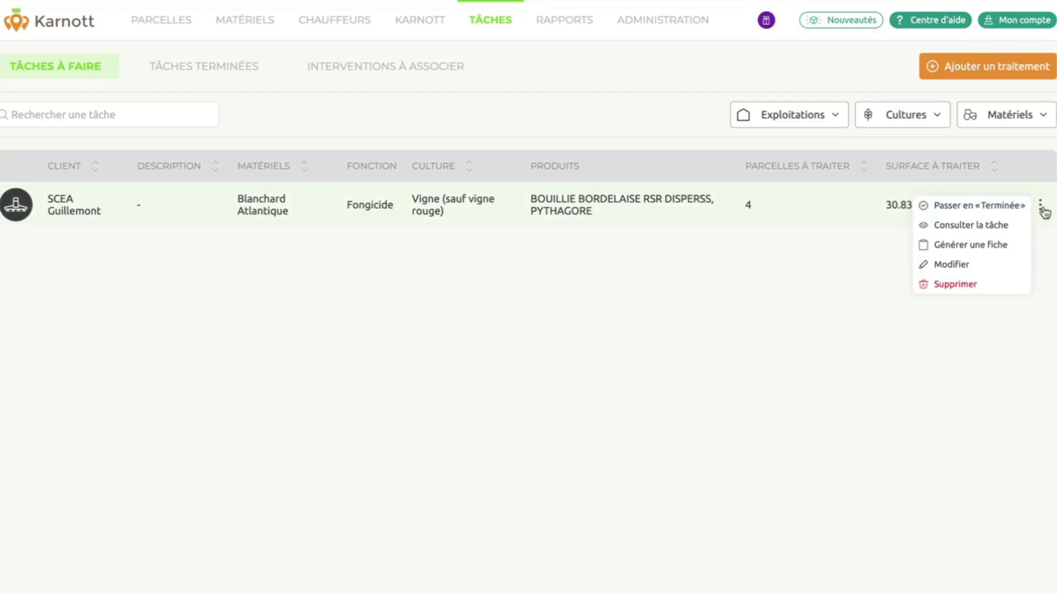
{"action": "left_click", "coordinate": [963, 226]}
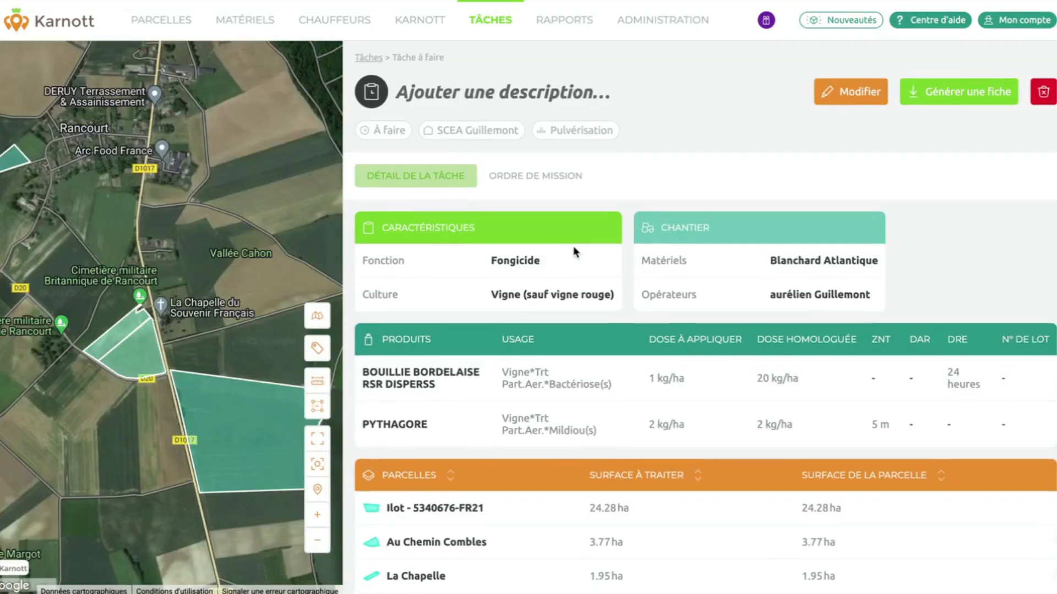
{"action": "scroll", "coordinate": [573, 248], "scroll_direction": "down", "scroll_amount": 1}
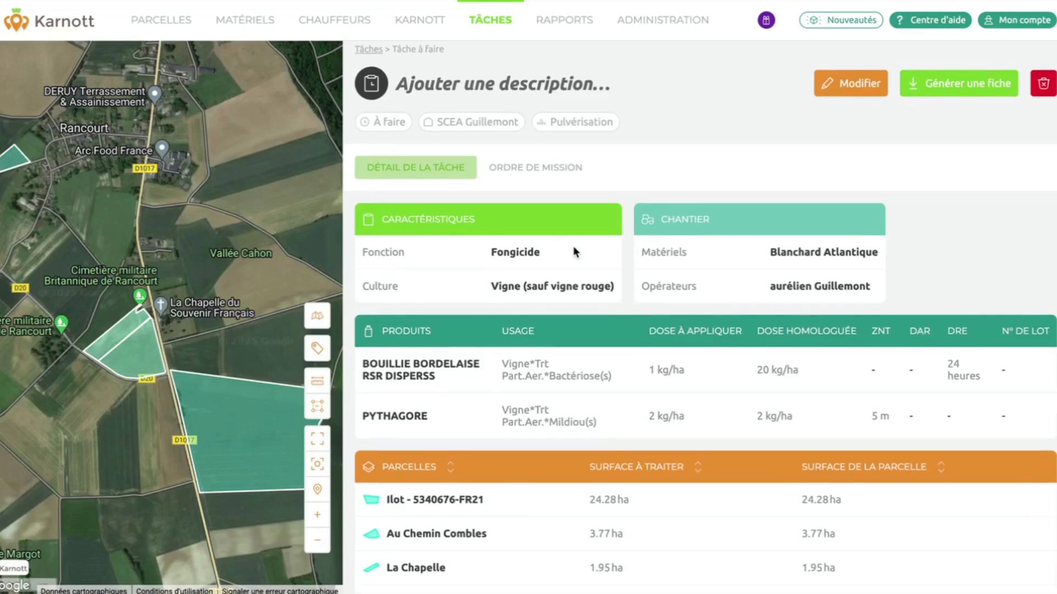
{"action": "scroll", "coordinate": [573, 246], "scroll_direction": "down", "scroll_amount": 2}
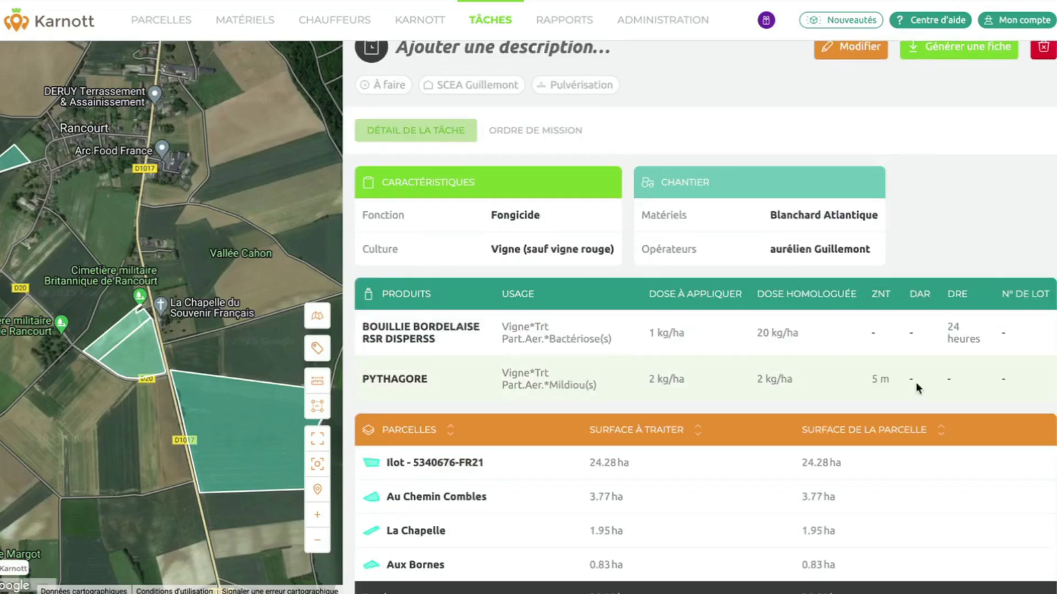
{"action": "scroll", "coordinate": [916, 388], "scroll_direction": "down", "scroll_amount": 1}
{"action": "scroll", "coordinate": [674, 299], "scroll_direction": "up", "scroll_amount": 3}
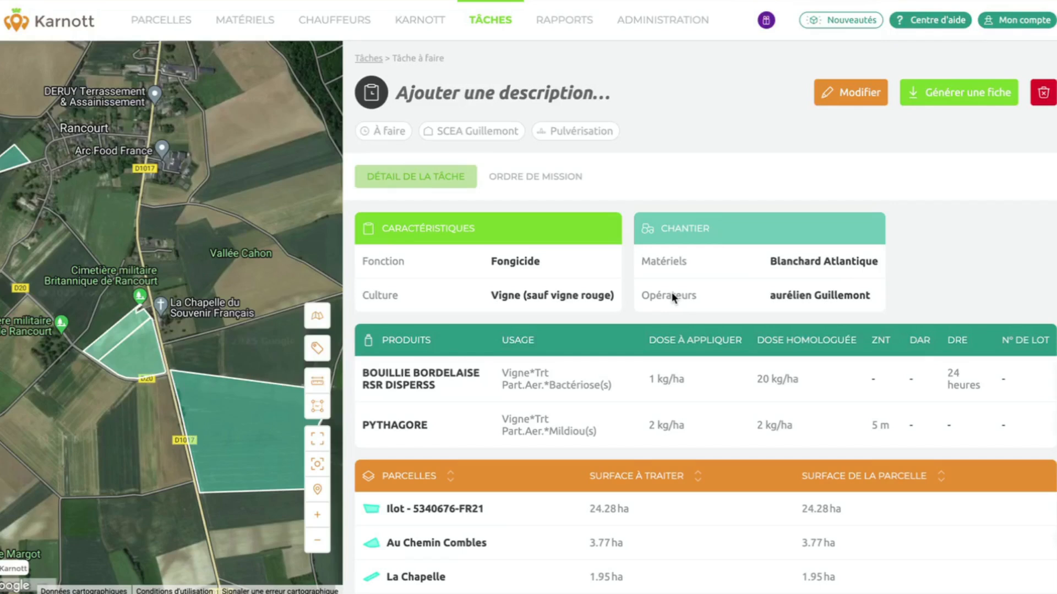
Check its mission order with product quantities, then return to Tâches à faire.
{"action": "left_click", "coordinate": [533, 183]}
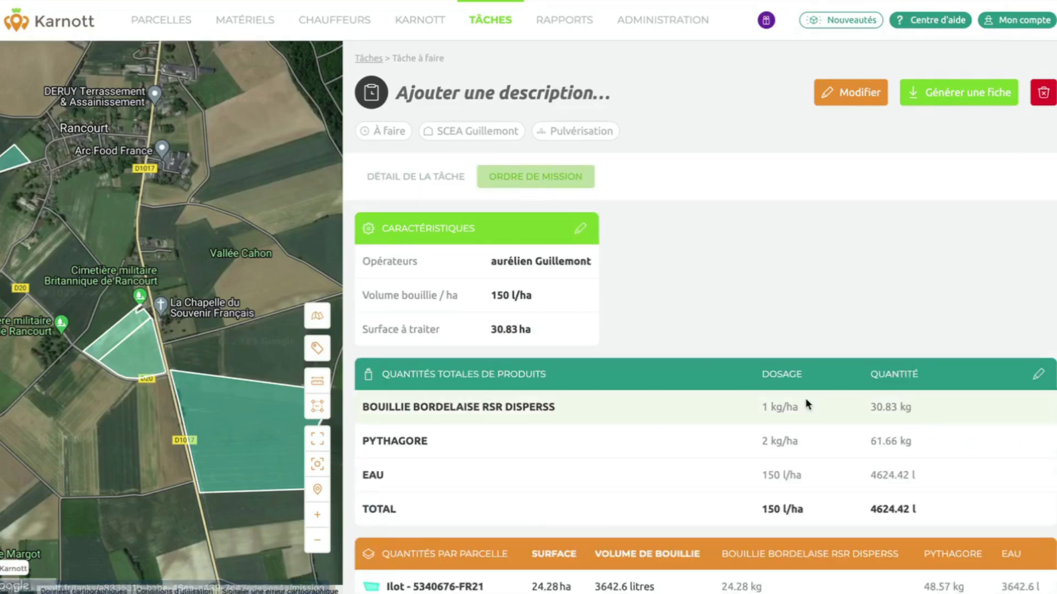
{"action": "scroll", "coordinate": [913, 246], "scroll_direction": "down", "scroll_amount": 3}
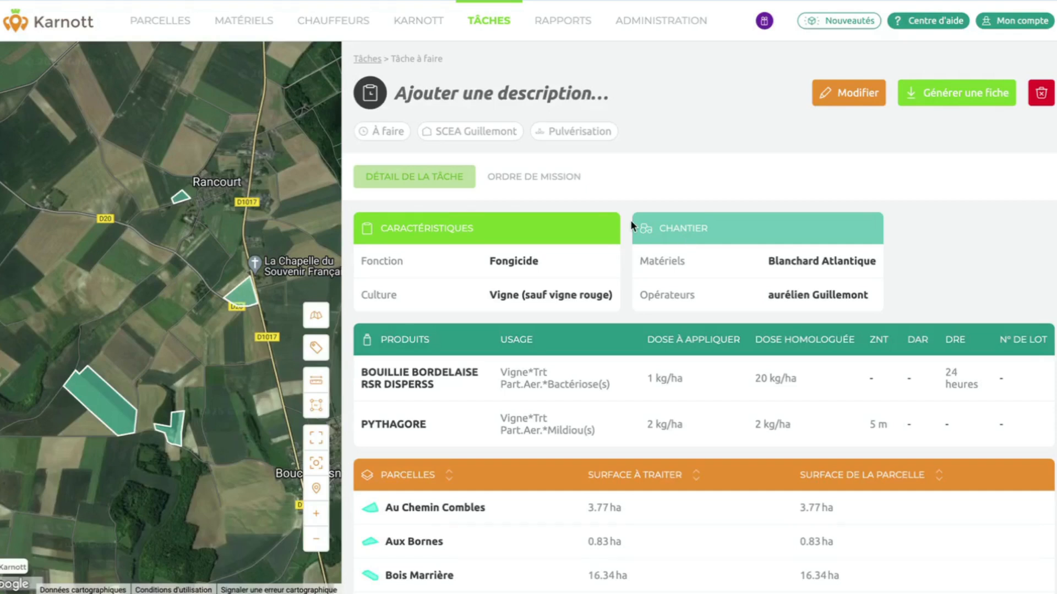
{"action": "left_click", "coordinate": [489, 22]}
{"action": "left_click", "coordinate": [70, 67]}
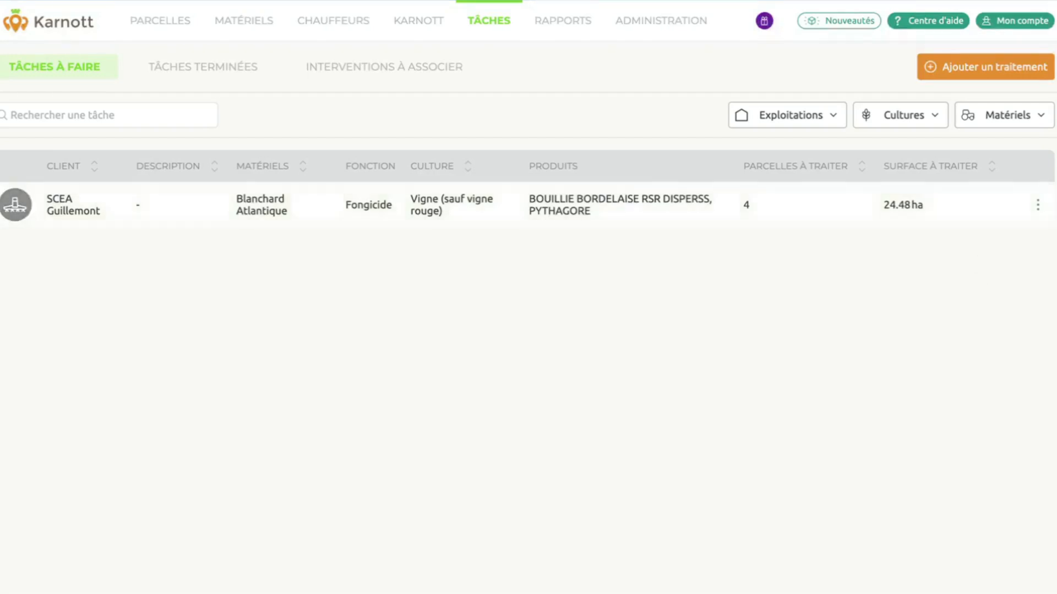
Start marking the fungicide task Terminée with a treatment date of 3 March 2025.
{"action": "left_click", "coordinate": [1038, 206]}
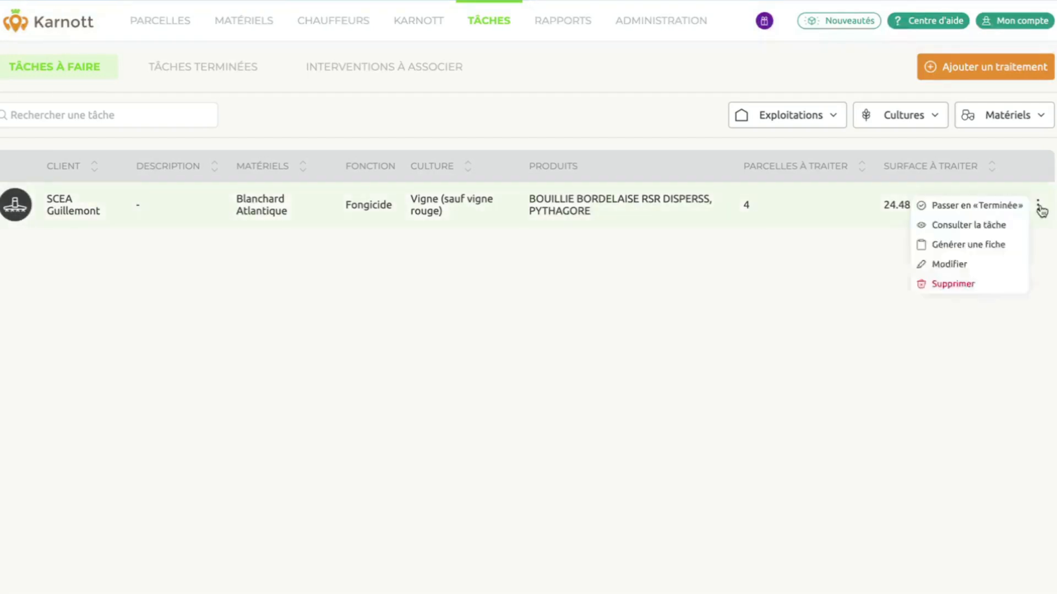
{"action": "left_click", "coordinate": [1001, 206]}
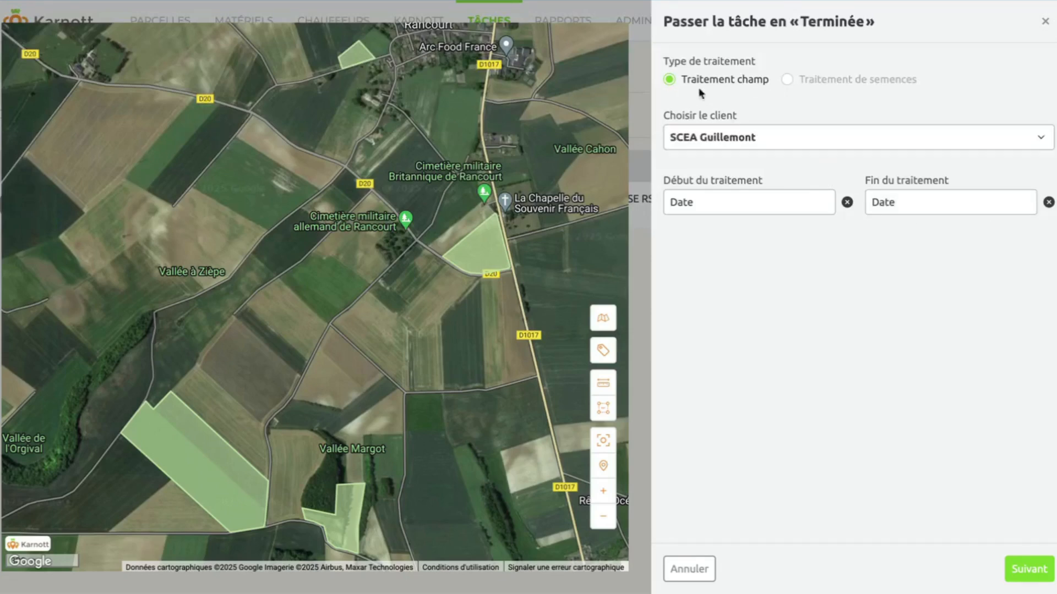
{"action": "left_click", "coordinate": [724, 204]}
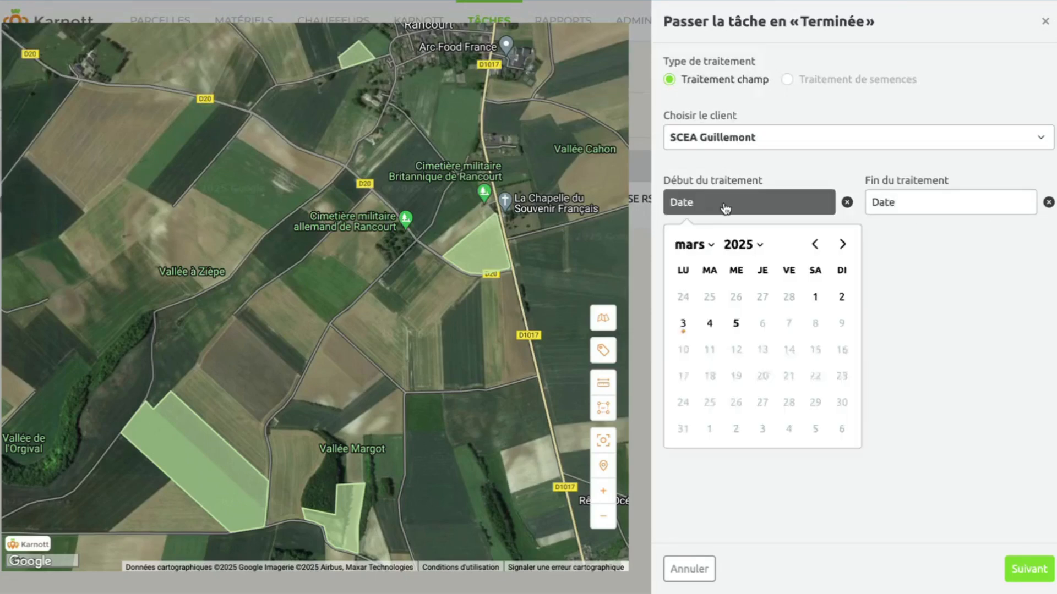
{"action": "left_click", "coordinate": [683, 324]}
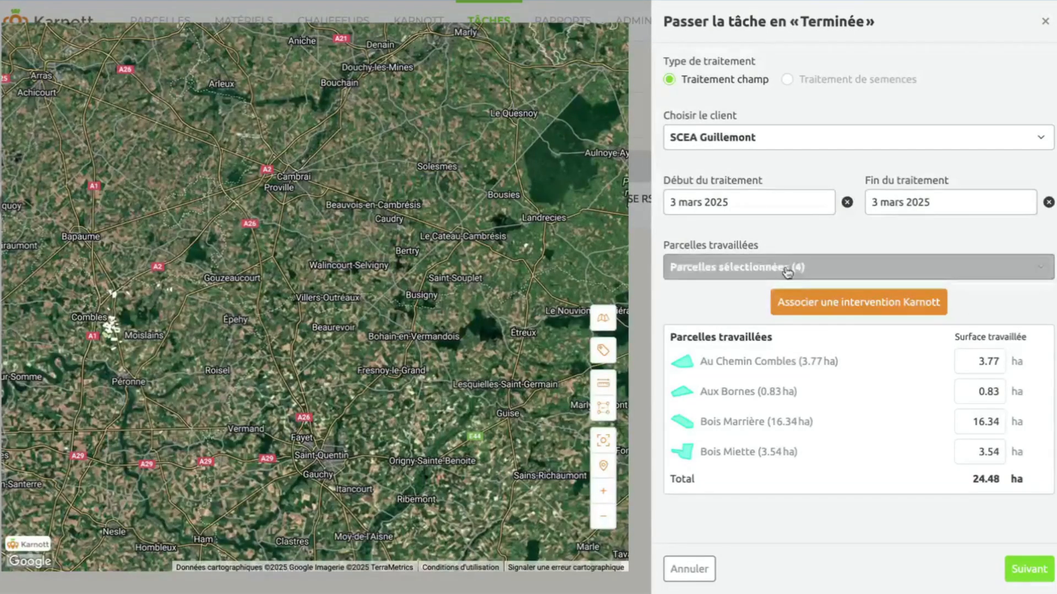
Link the Blanchard Atlantique intervention, drop Au Chemin Combles, and save the finished task.
{"action": "left_click", "coordinate": [852, 309]}
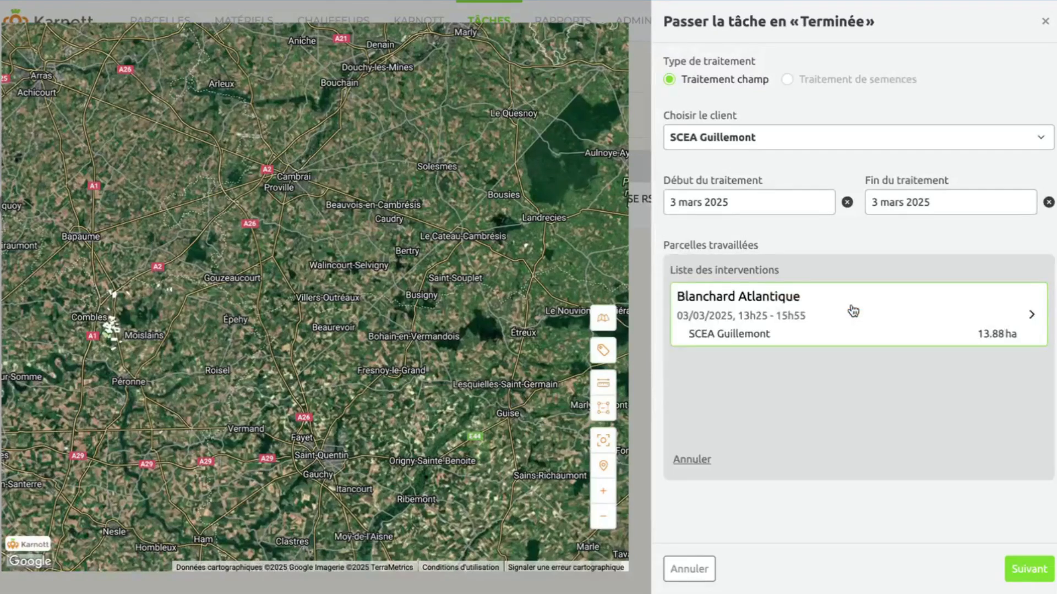
{"action": "left_click", "coordinate": [771, 320]}
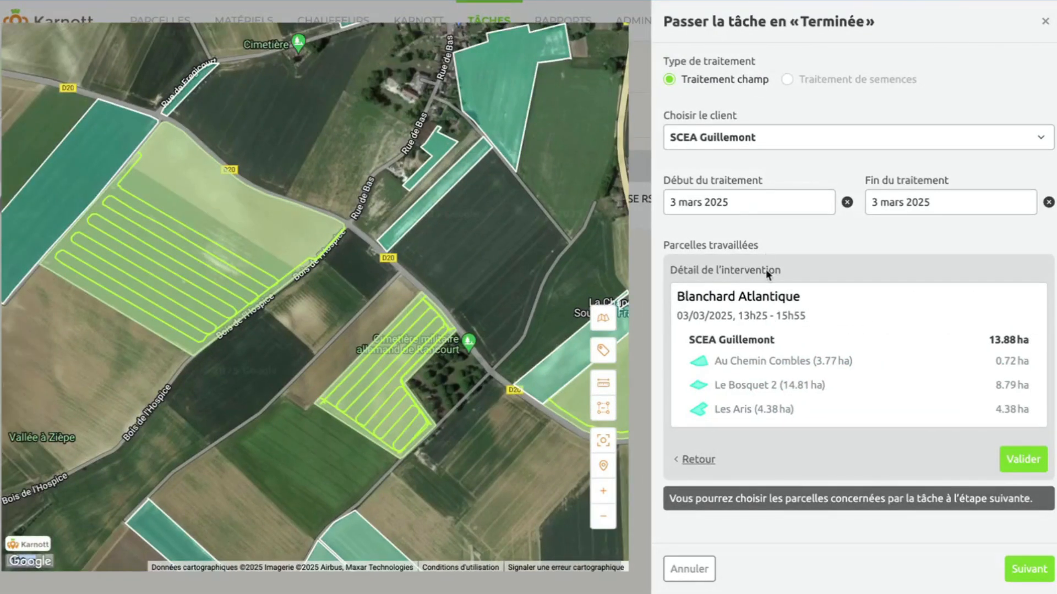
{"action": "left_click", "coordinate": [1020, 454]}
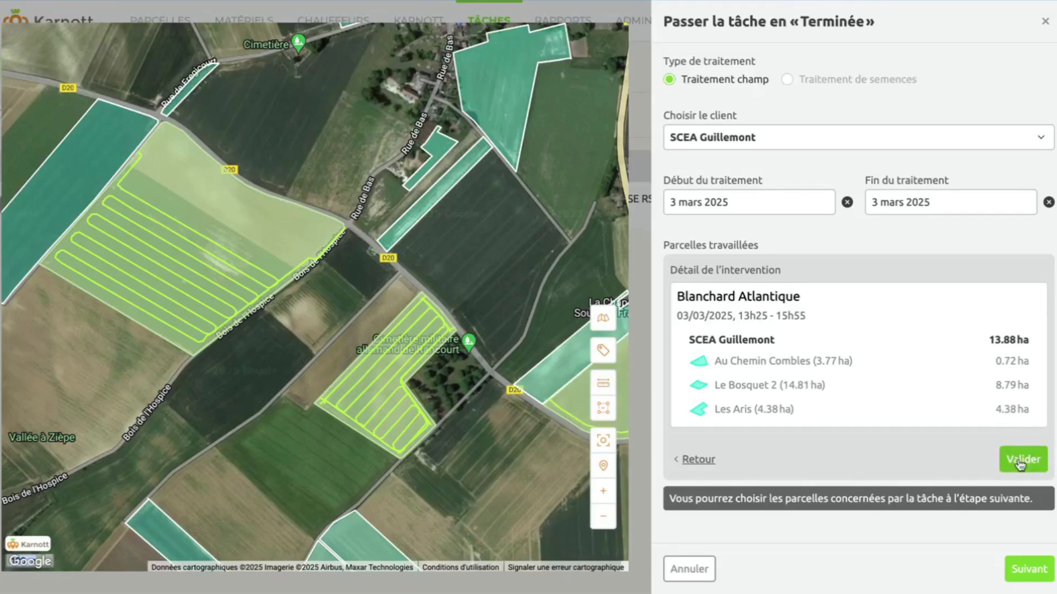
{"action": "scroll", "coordinate": [851, 404], "scroll_direction": "down", "scroll_amount": 2}
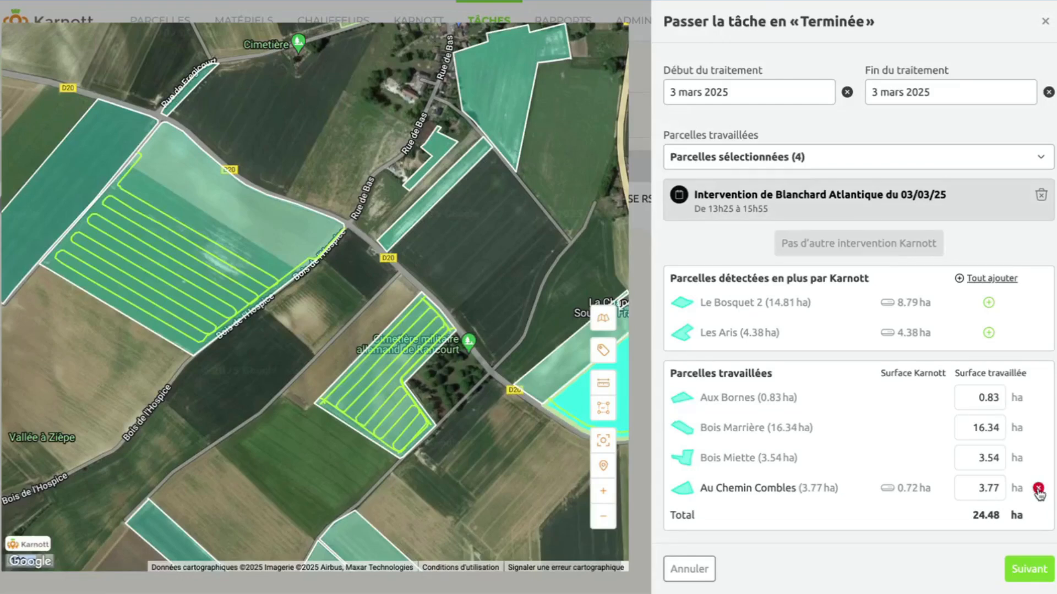
{"action": "left_click", "coordinate": [1038, 489]}
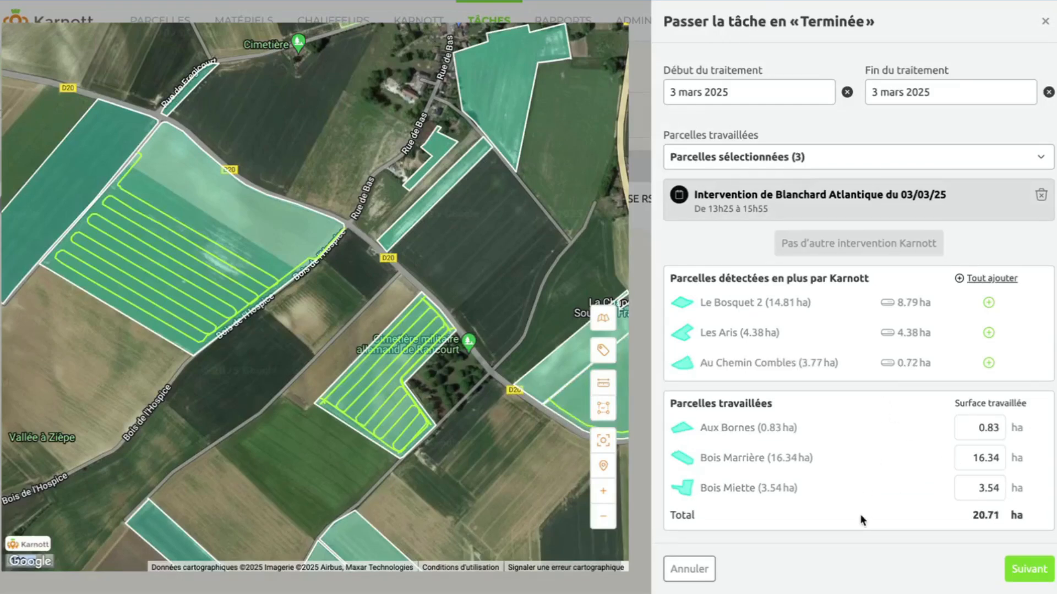
{"action": "left_click", "coordinate": [1028, 571]}
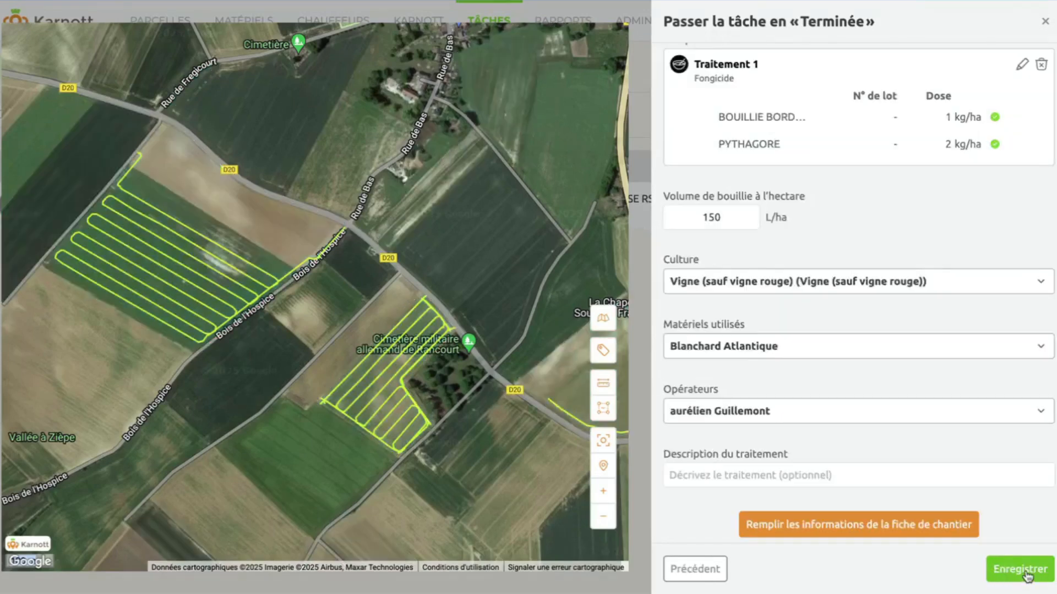
{"action": "scroll", "coordinate": [859, 330], "scroll_direction": "up", "scroll_amount": 3}
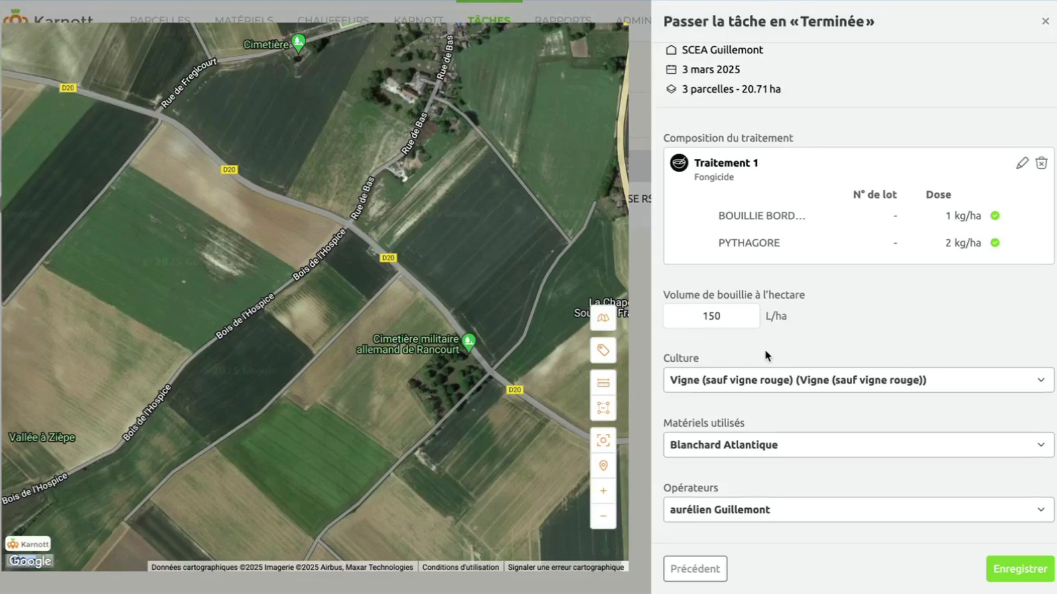
{"action": "scroll", "coordinate": [764, 355], "scroll_direction": "down", "scroll_amount": 3}
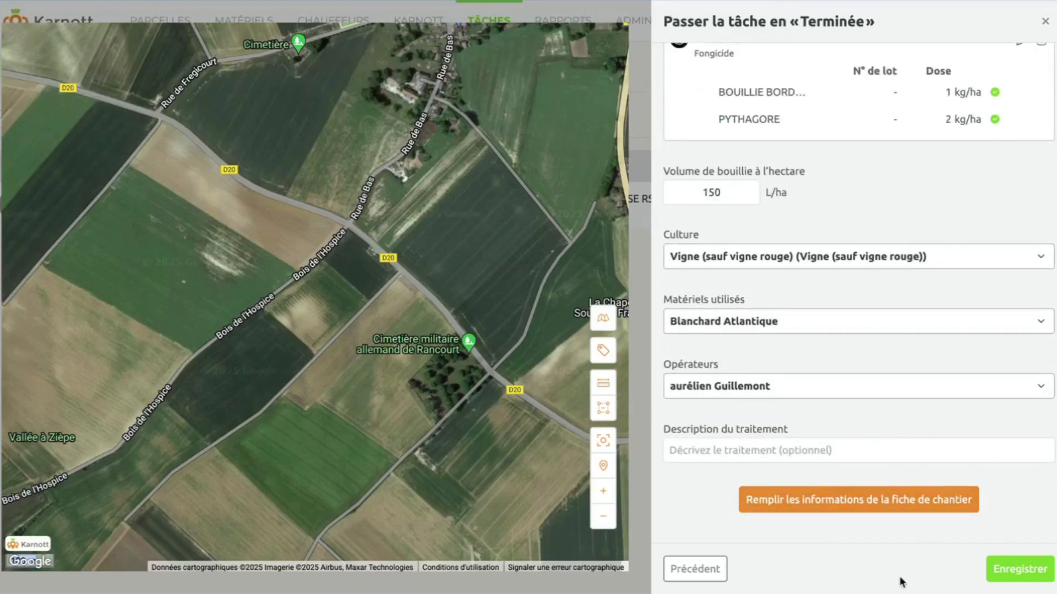
{"action": "left_click", "coordinate": [1018, 567]}
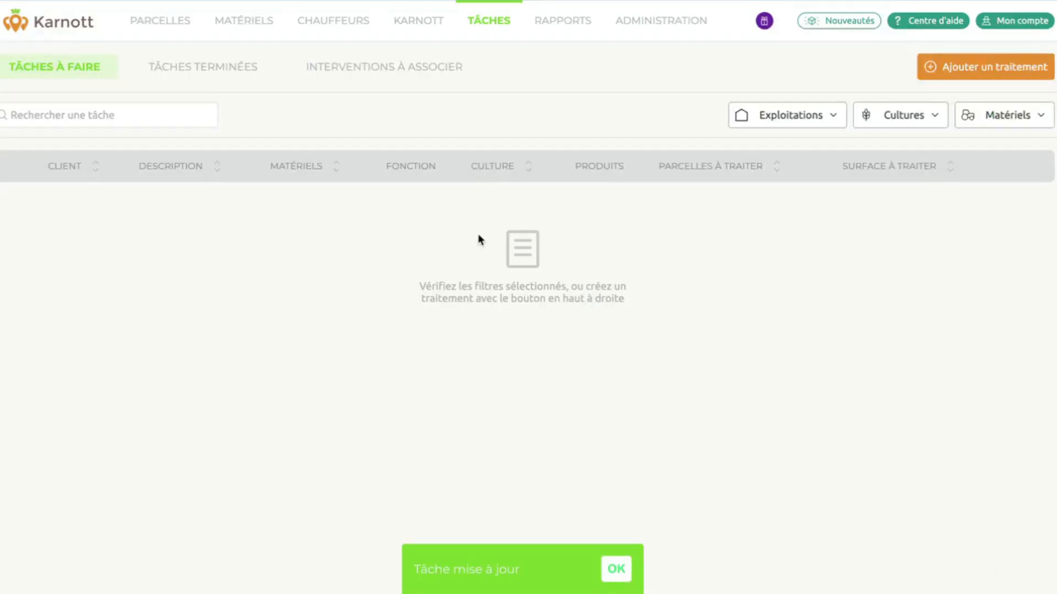
Look over the finished tasks, then open the Rapport cartographique map around Rancourt.
{"action": "left_click", "coordinate": [217, 73]}
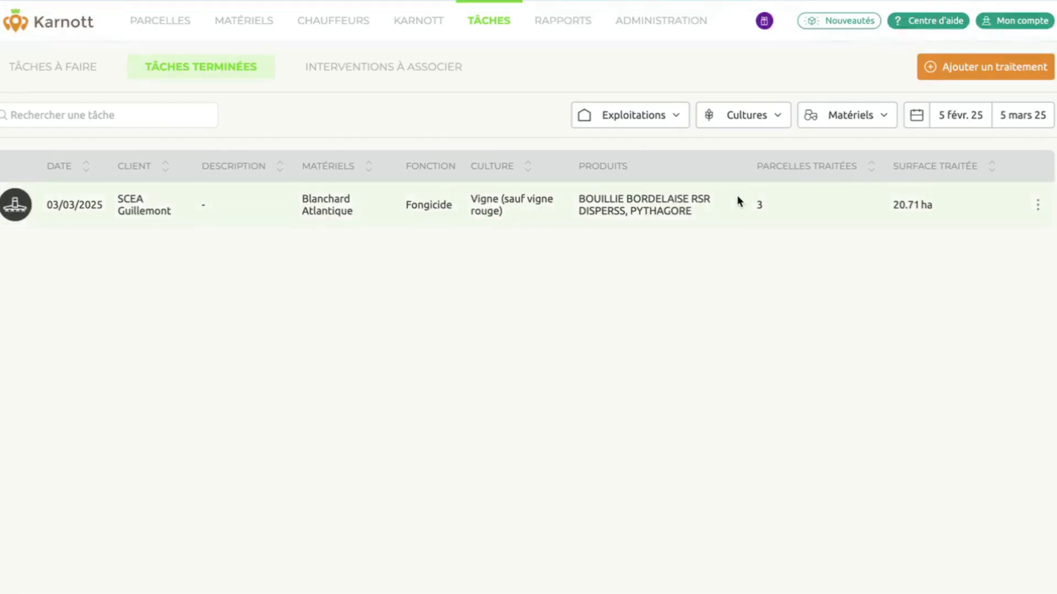
{"action": "left_click", "coordinate": [1038, 205]}
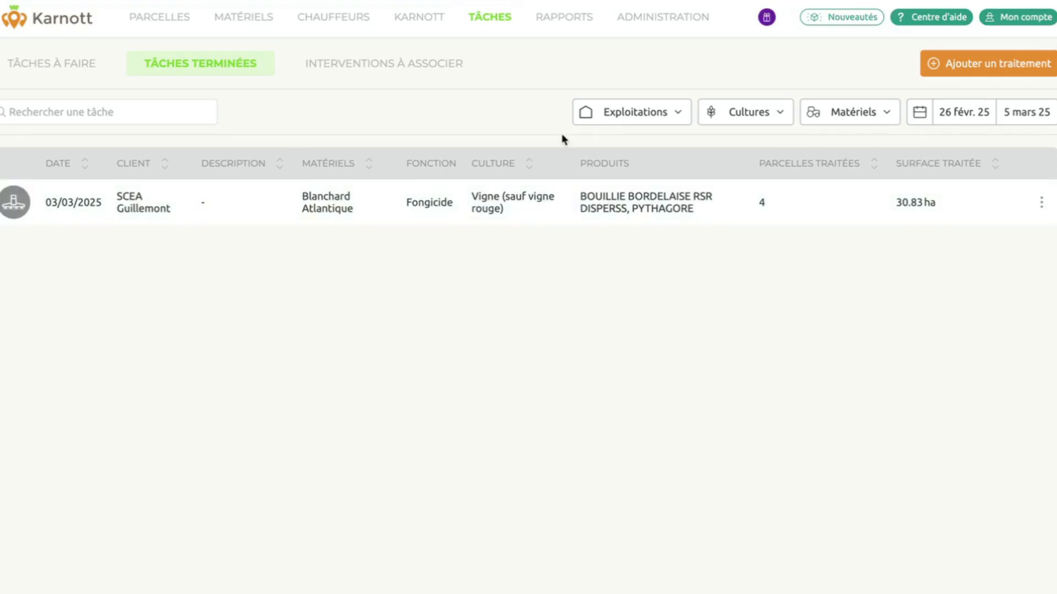
{"action": "left_click", "coordinate": [564, 18]}
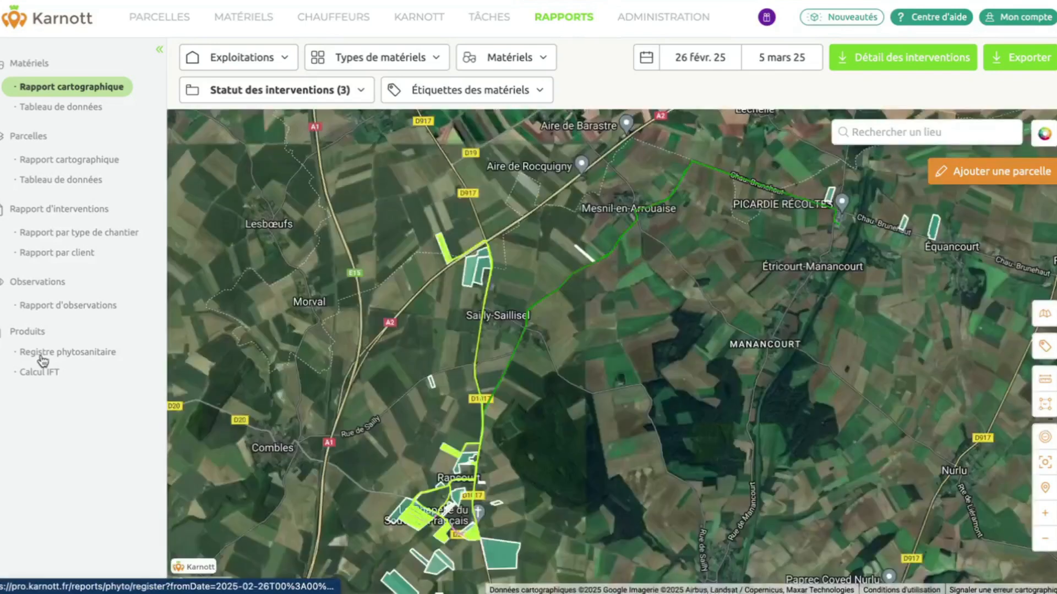
Export SCEA Guillemont's Registre phytosanitaire for 05/03/2024–05/03/2025 as a PDF.
{"action": "left_click", "coordinate": [40, 357]}
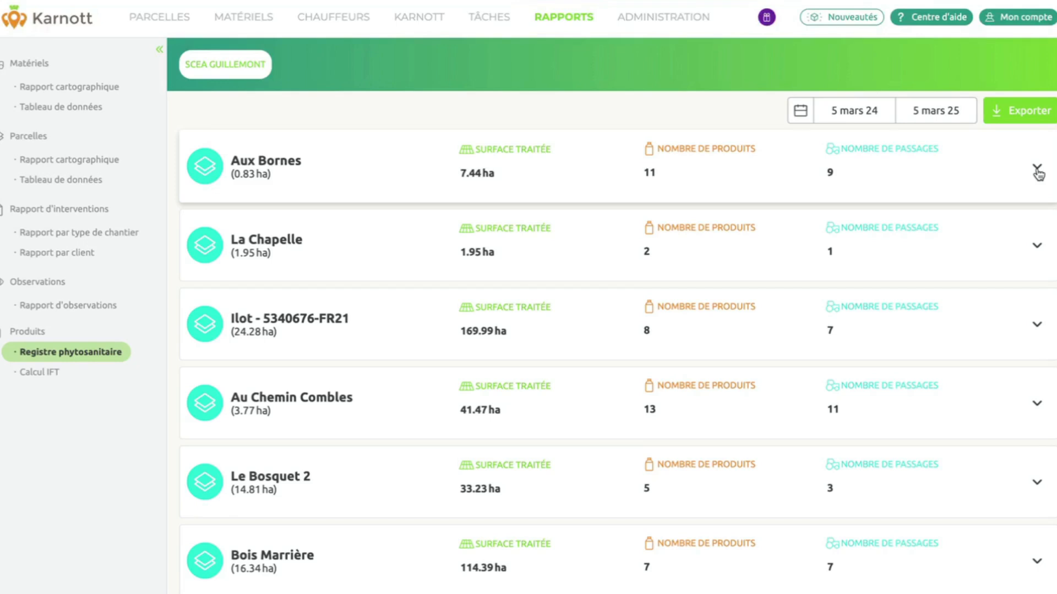
{"action": "left_click", "coordinate": [1019, 110]}
{"action": "left_click", "coordinate": [1000, 143]}
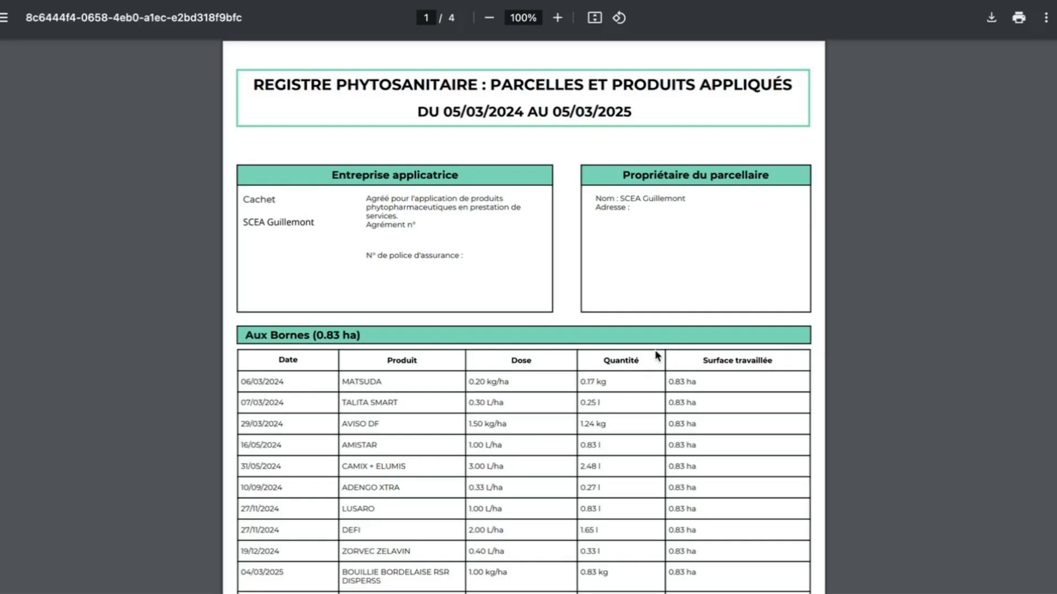
Scroll through the exported phytosanitary register PDF's per-parcel product tables.
{"action": "scroll", "coordinate": [645, 288], "scroll_direction": "down", "scroll_amount": 3}
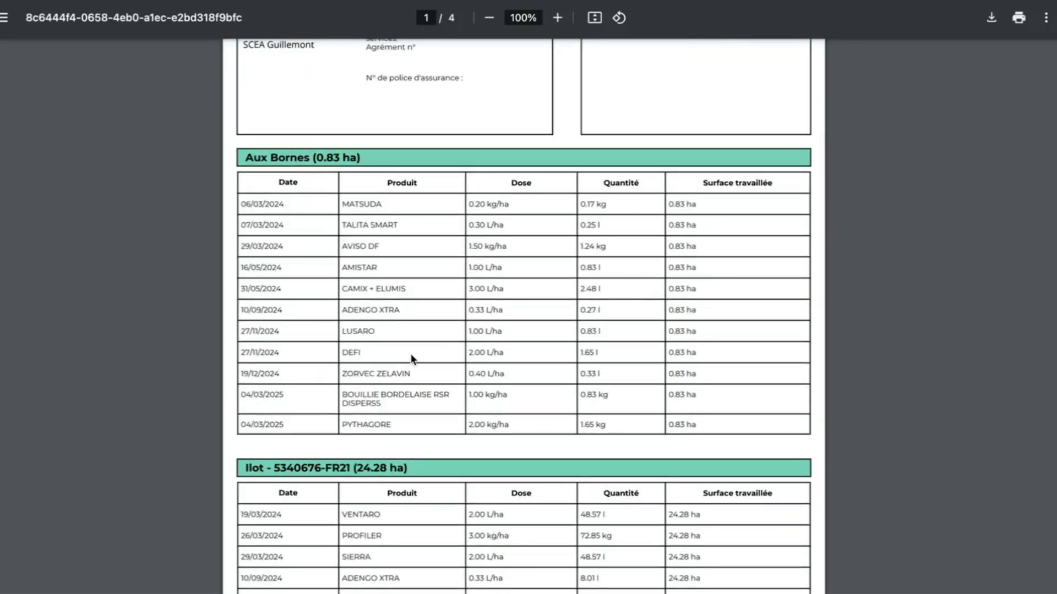
{"action": "scroll", "coordinate": [412, 358], "scroll_direction": "down", "scroll_amount": 7}
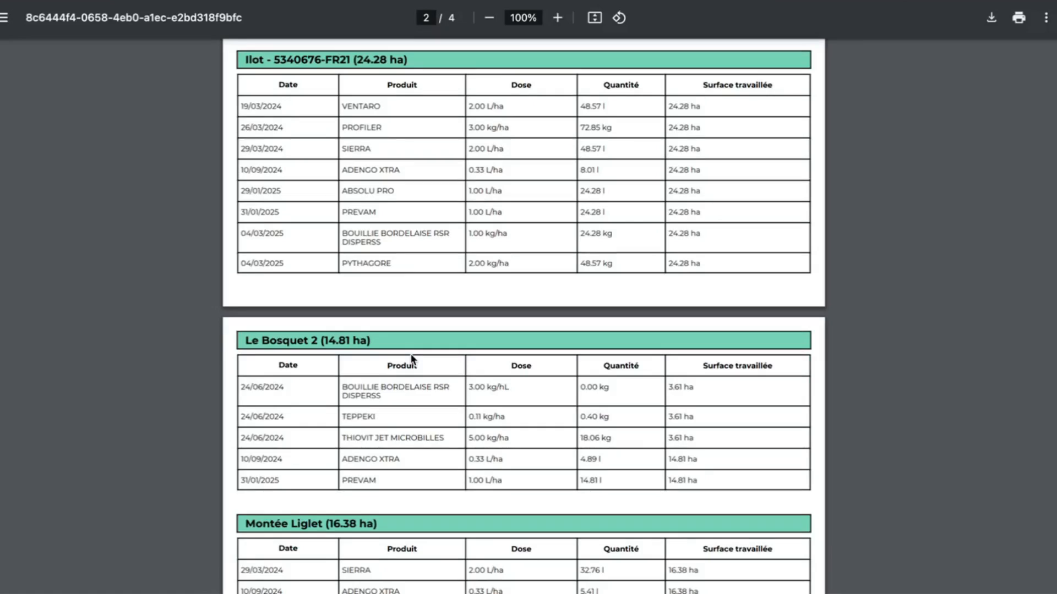
{"action": "scroll", "coordinate": [410, 358], "scroll_direction": "down", "scroll_amount": 3}
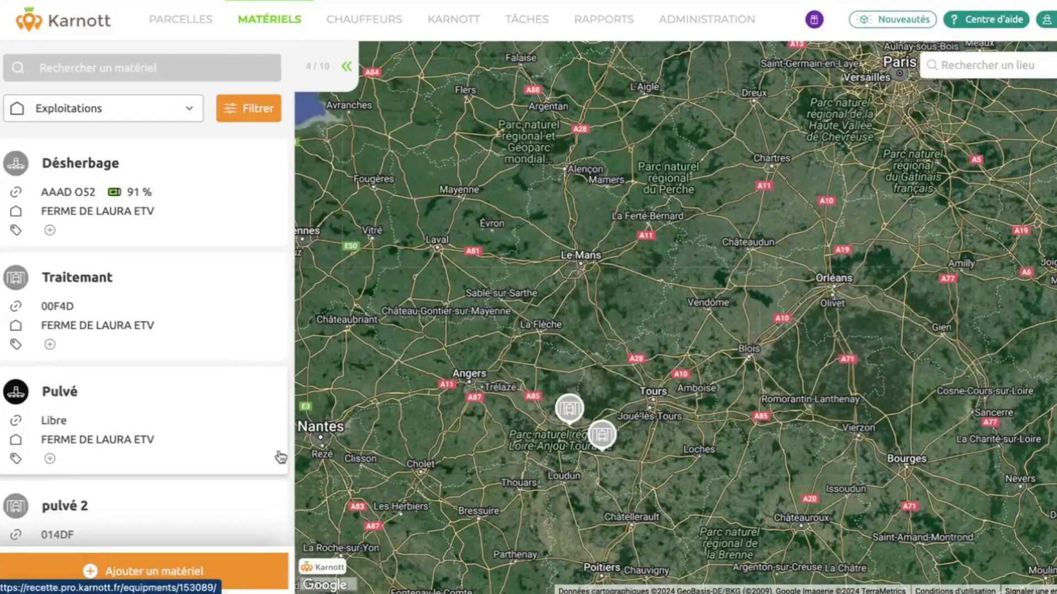
Browse the Viticulture equipment types in the new-equipment form without saving, then open Administration.
{"action": "left_click", "coordinate": [165, 572]}
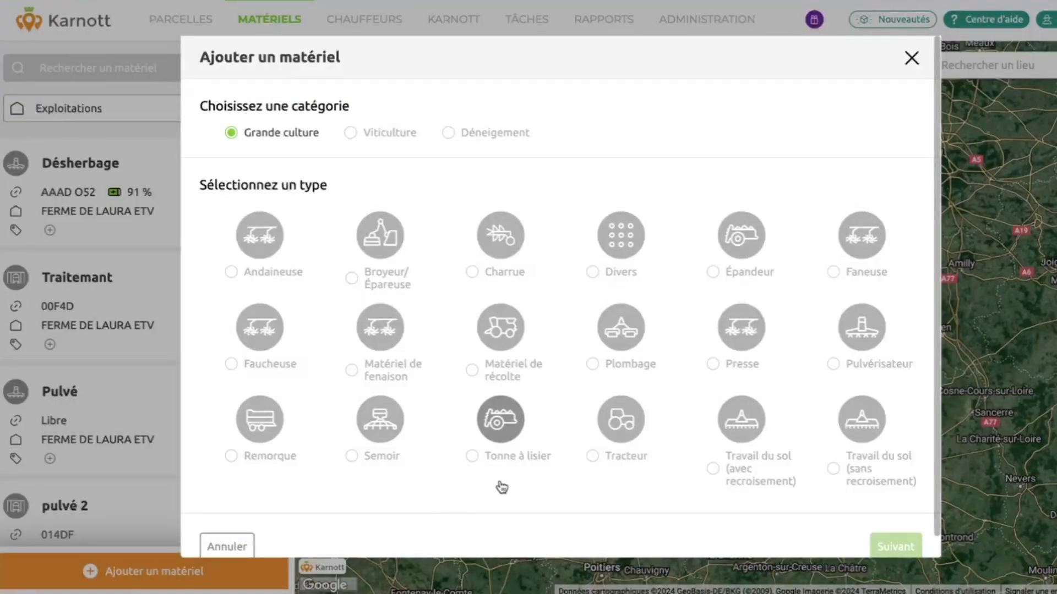
{"action": "left_click", "coordinate": [365, 134]}
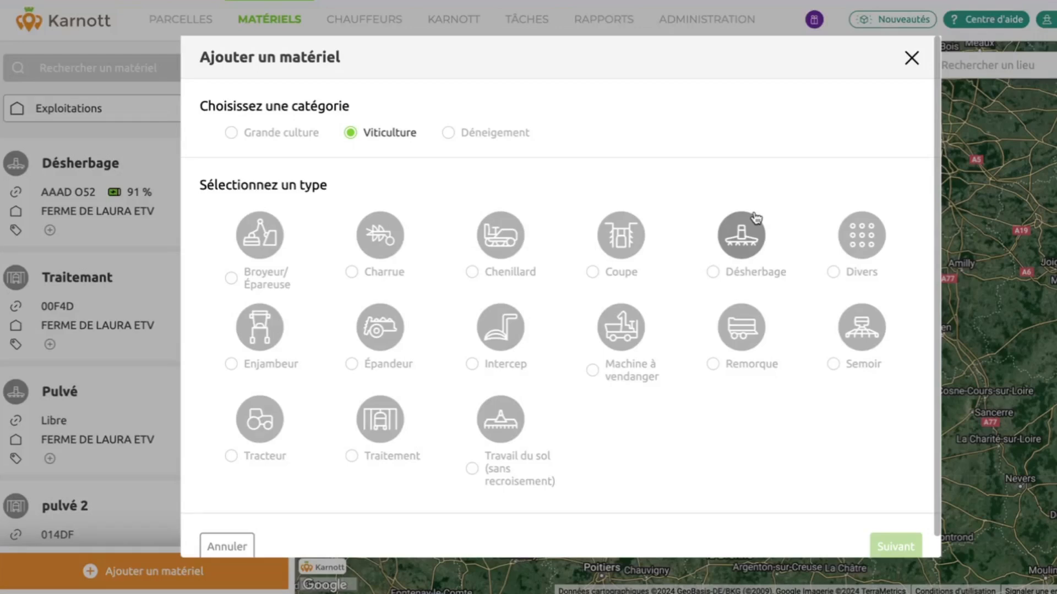
{"action": "left_click", "coordinate": [912, 58]}
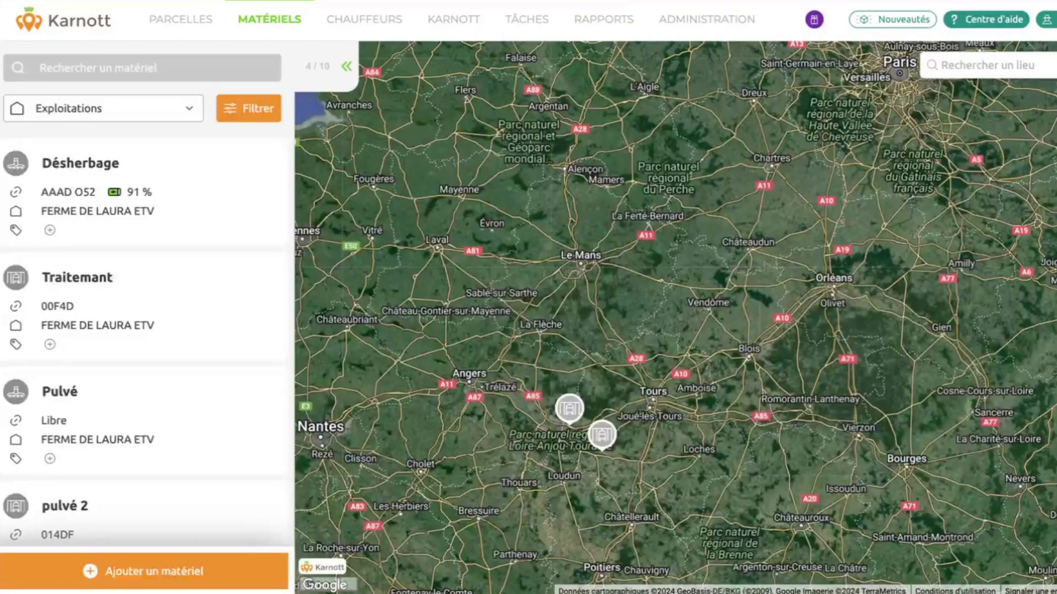
{"action": "left_click", "coordinate": [694, 30]}
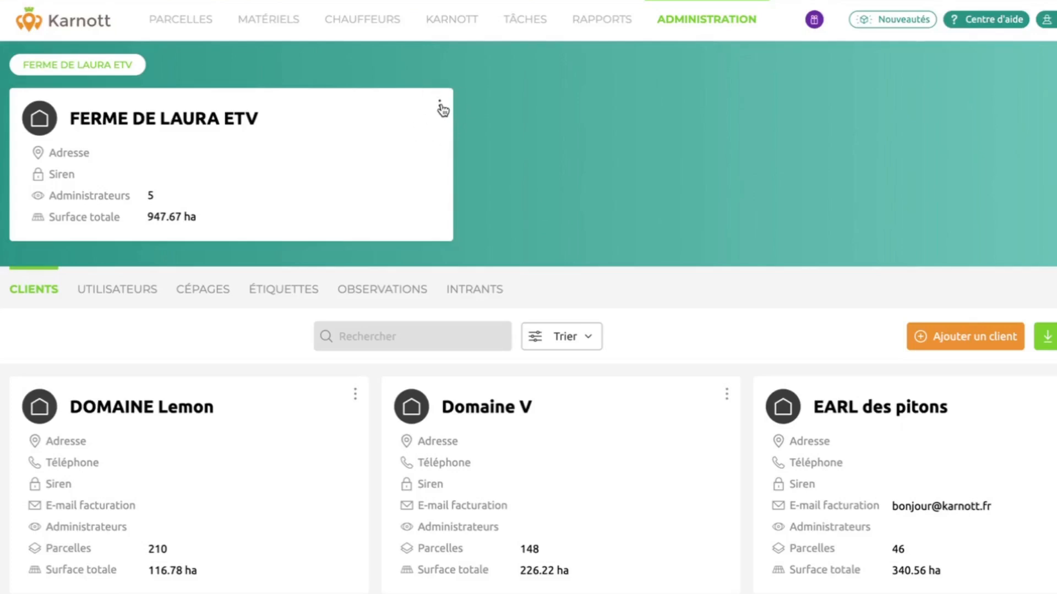
Save FERME DE LAURA ETV's approval details via Paramétrer les infos d'agrémentation.
{"action": "left_click", "coordinate": [440, 106]}
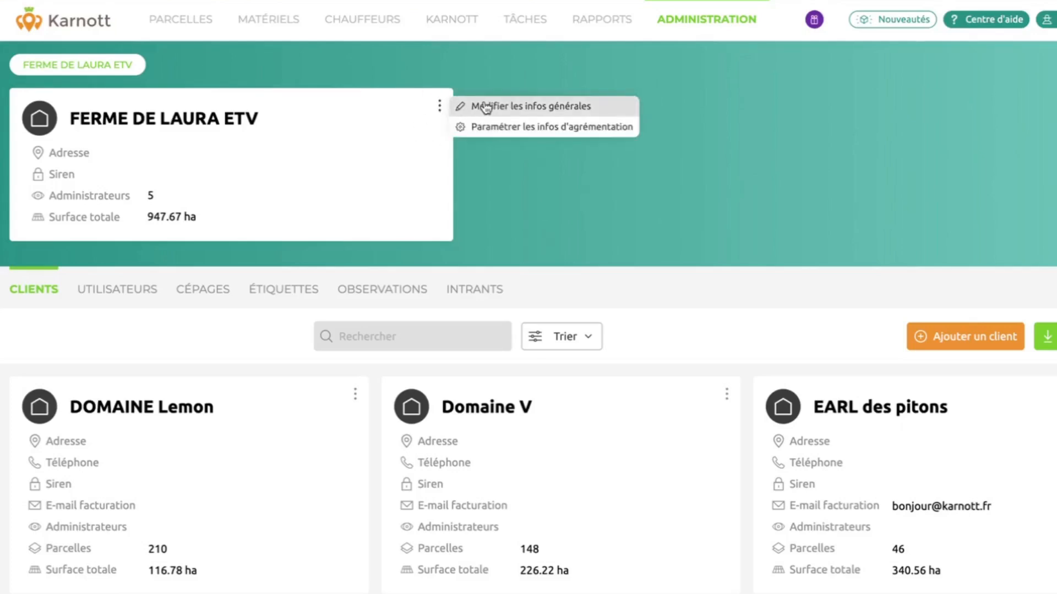
{"action": "left_click", "coordinate": [556, 128]}
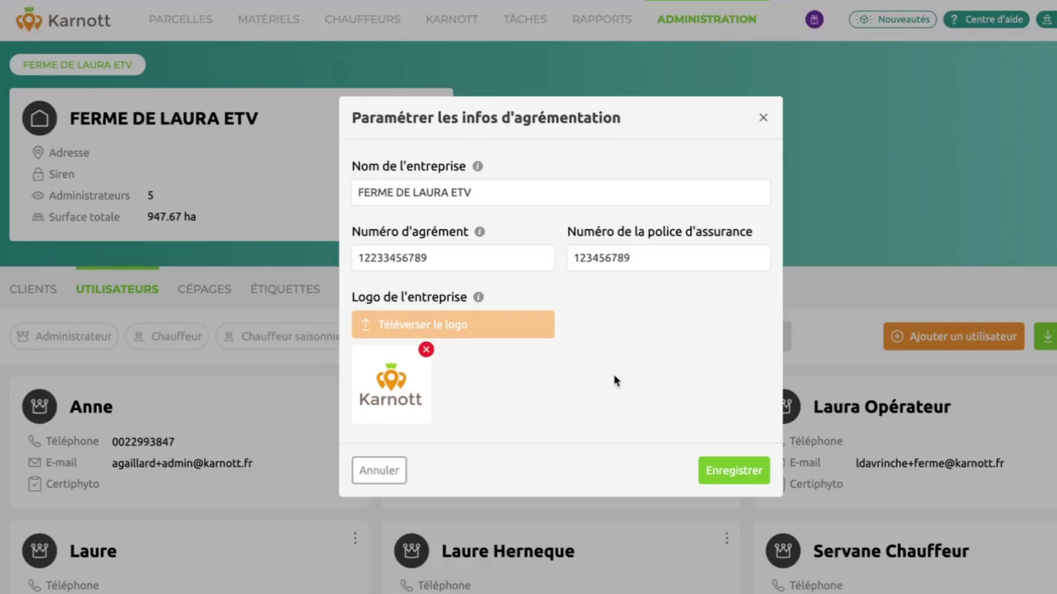
{"action": "left_click", "coordinate": [736, 471]}
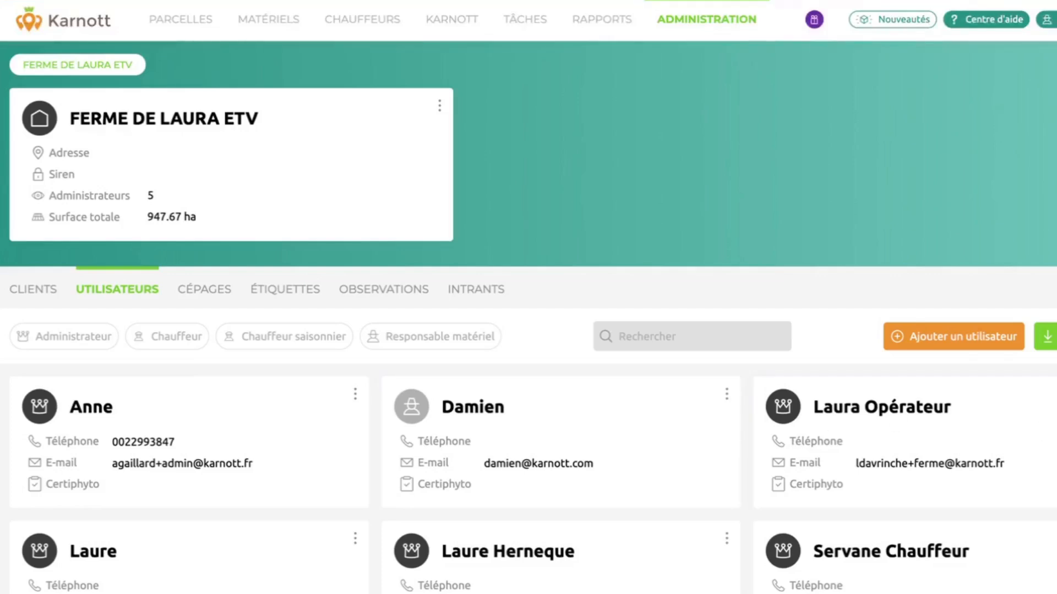
Set the operator user's N° Certiphyto to 1234567 and save the profile.
{"action": "left_click", "coordinate": [1056, 394]}
{"action": "left_click", "coordinate": [1043, 394]}
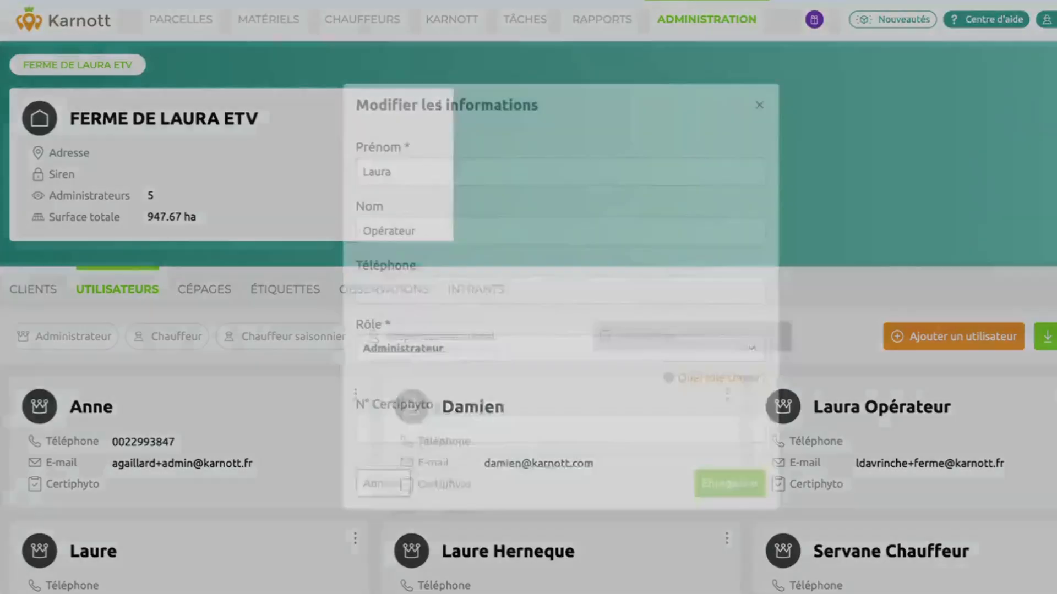
{"action": "left_click", "coordinate": [503, 430]}
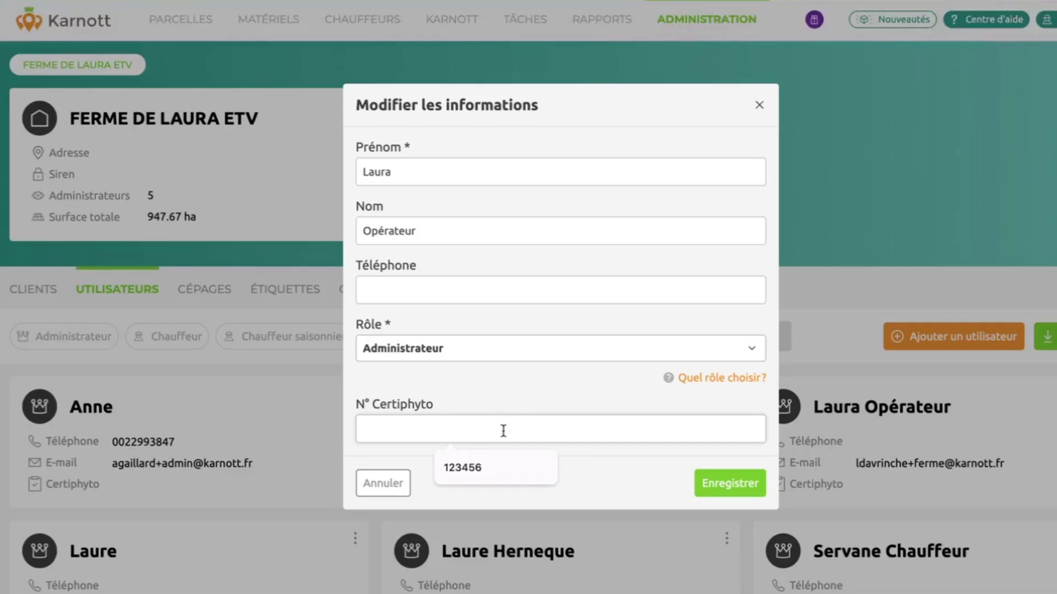
{"action": "type", "text": "1234567"}
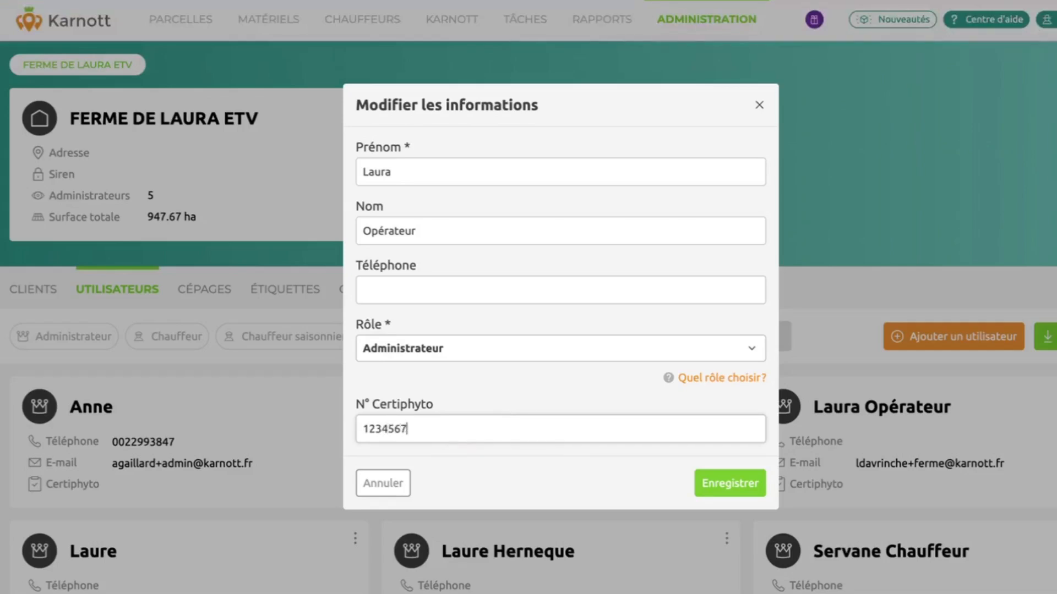
{"action": "left_click", "coordinate": [736, 486]}
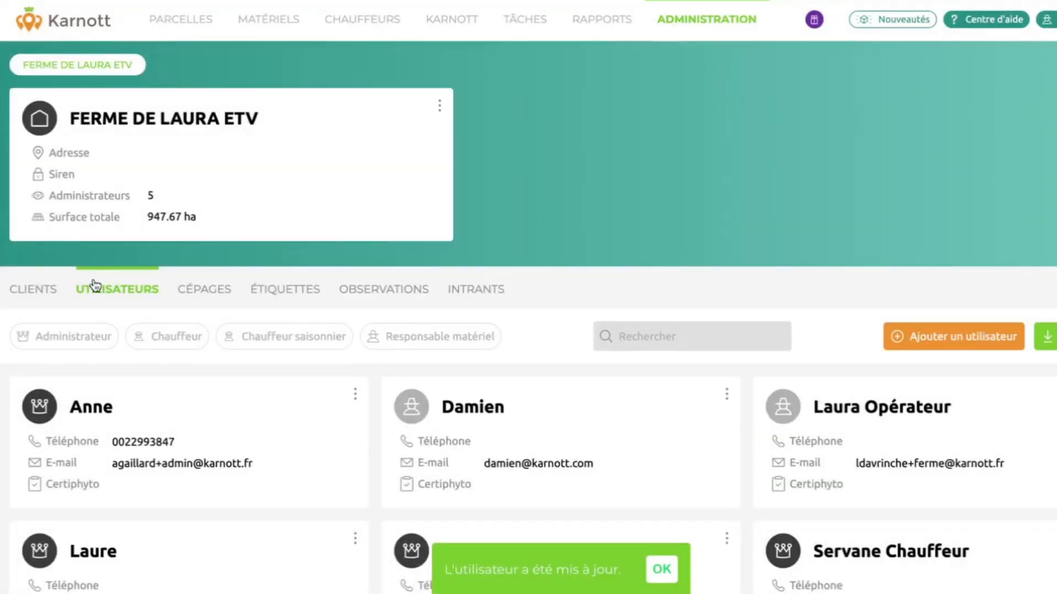
{"action": "left_click", "coordinate": [29, 286]}
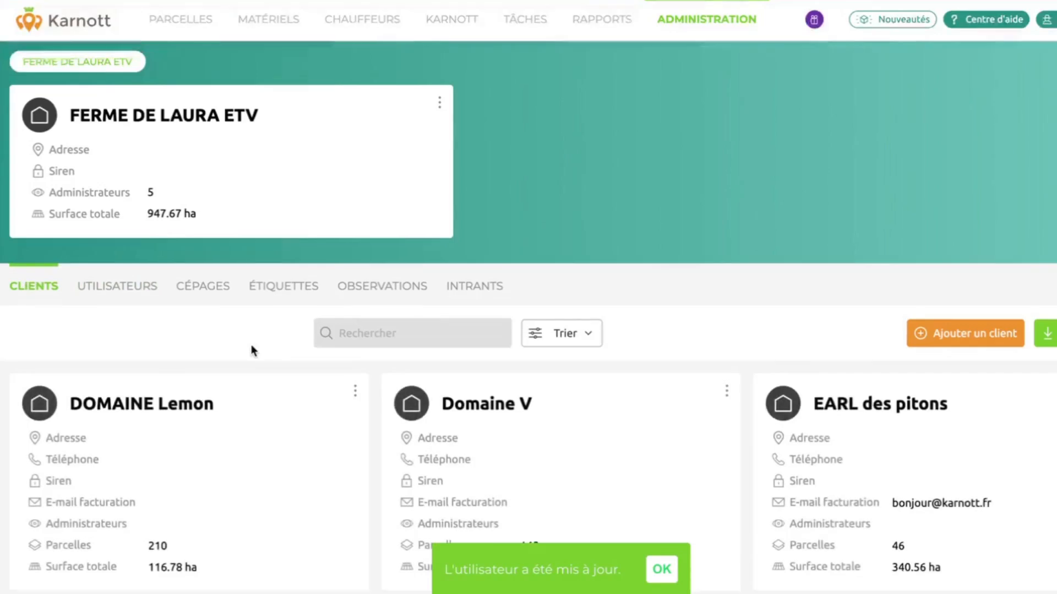
Enter a billing e-mail address in DOMAINE Lemon's client details and save it.
{"action": "scroll", "coordinate": [344, 339], "scroll_direction": "down", "scroll_amount": 2}
{"action": "left_click", "coordinate": [355, 312]}
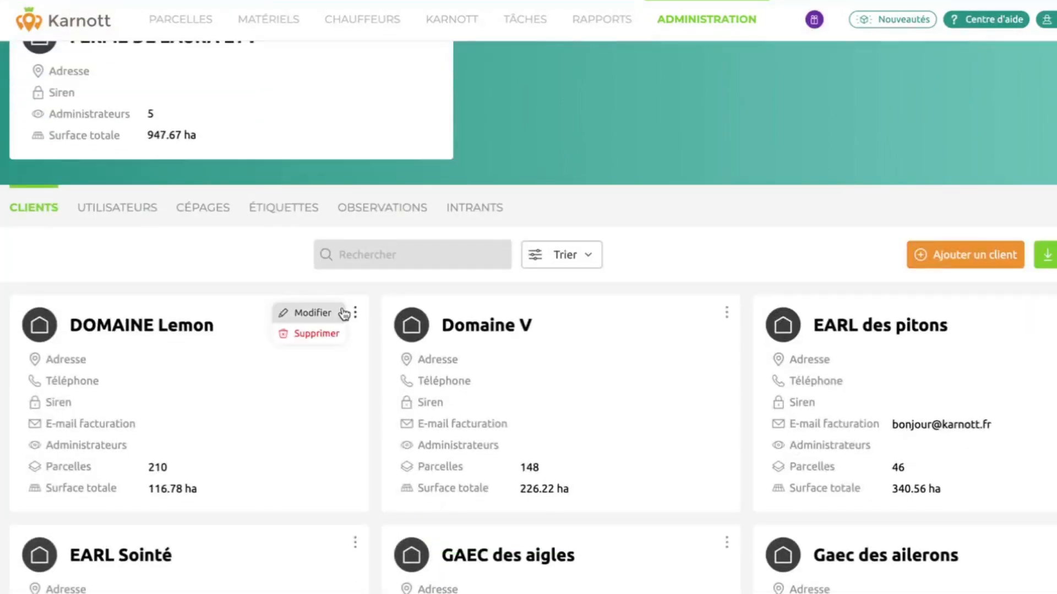
{"action": "left_click", "coordinate": [311, 312]}
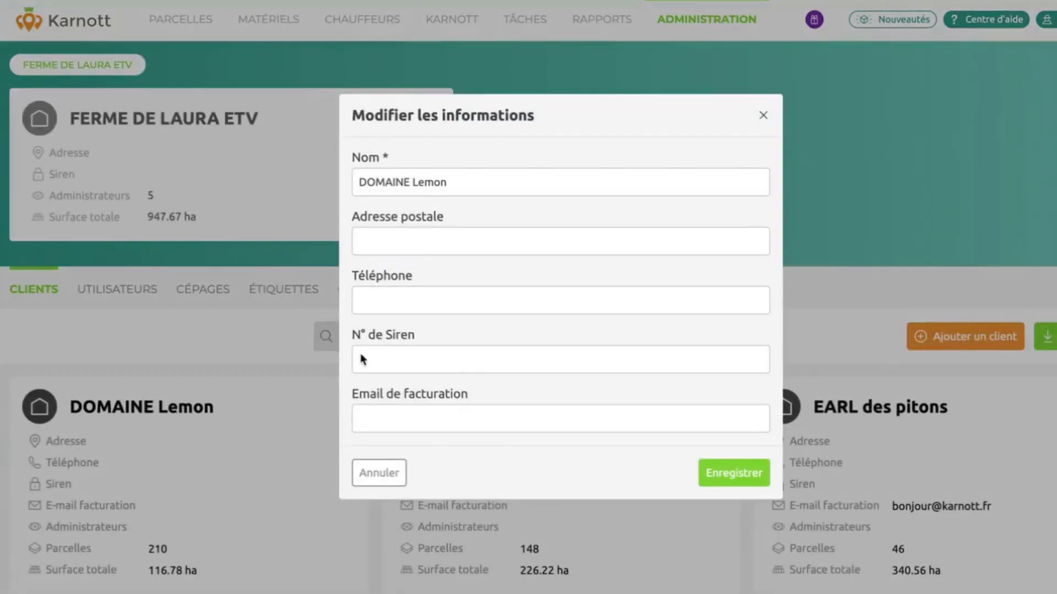
{"action": "left_click", "coordinate": [430, 426]}
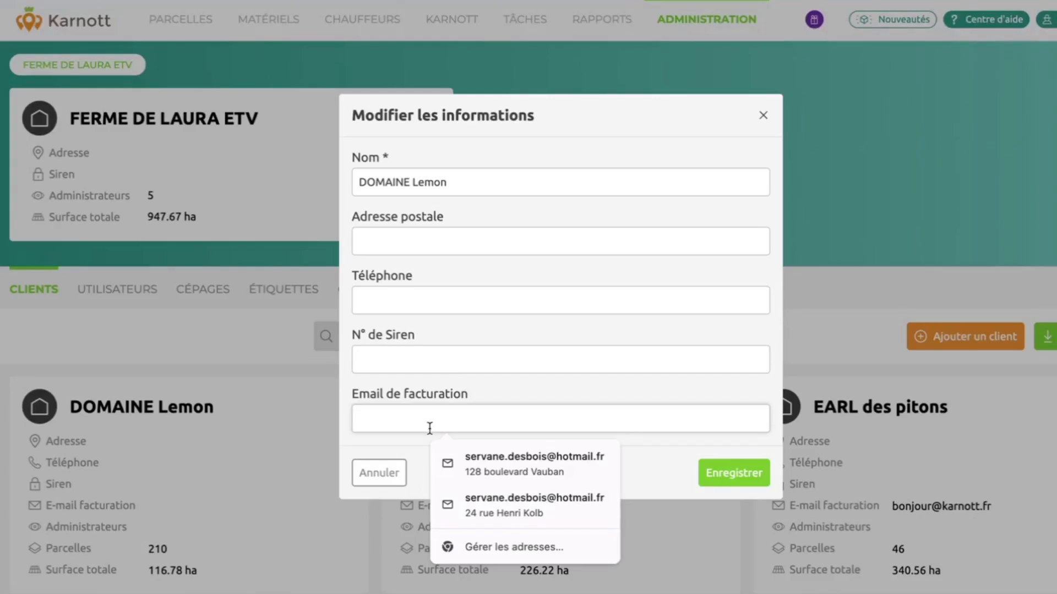
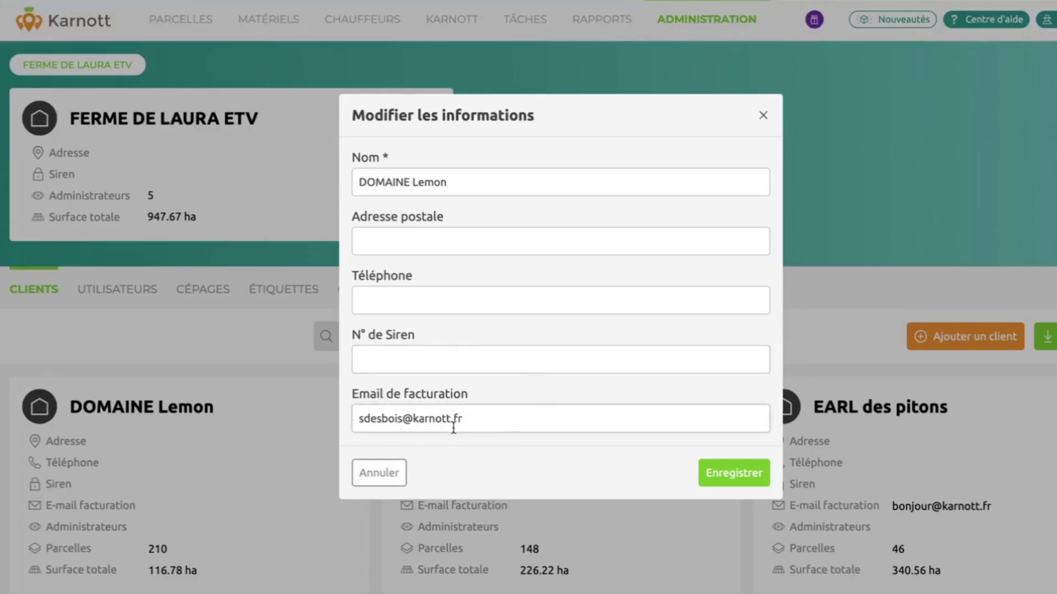
{"action": "left_click", "coordinate": [755, 480]}
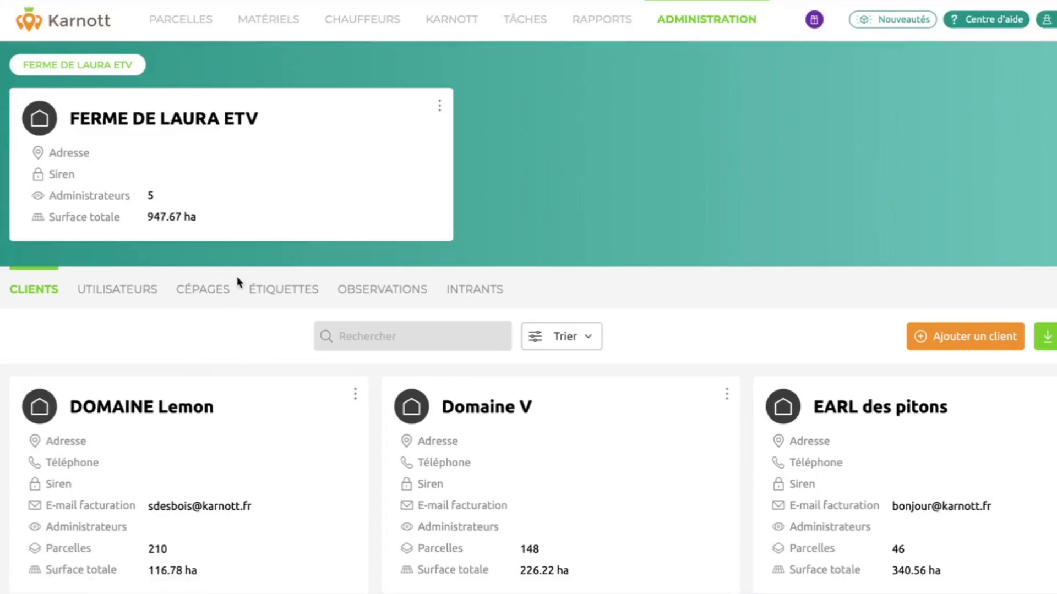
Browse the farm's Cépages, then Intrants, ending on the Bouillies spray-mixture list.
{"action": "left_click", "coordinate": [197, 288]}
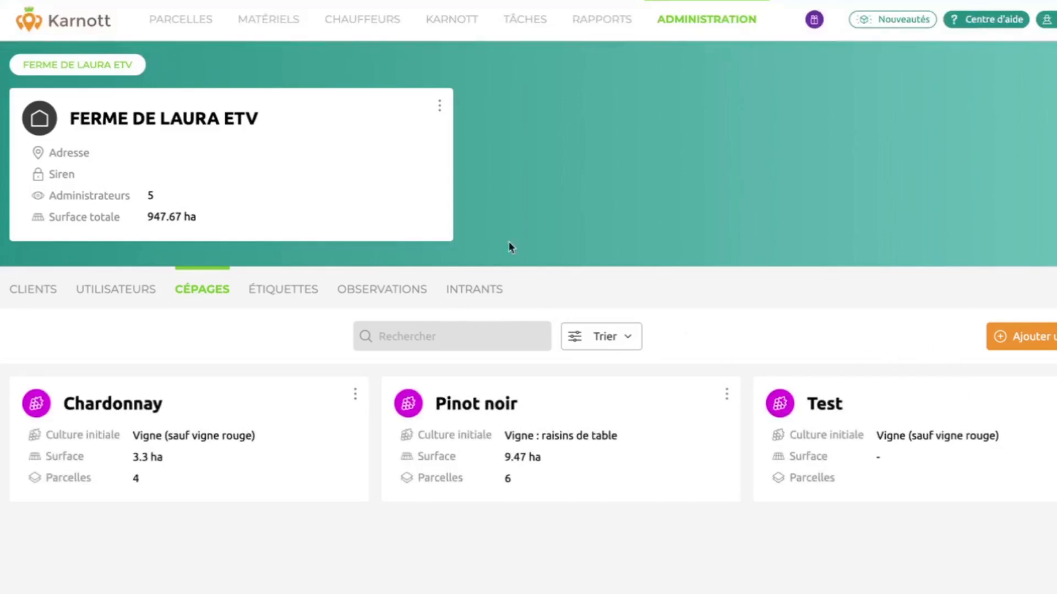
{"action": "left_click", "coordinate": [479, 290]}
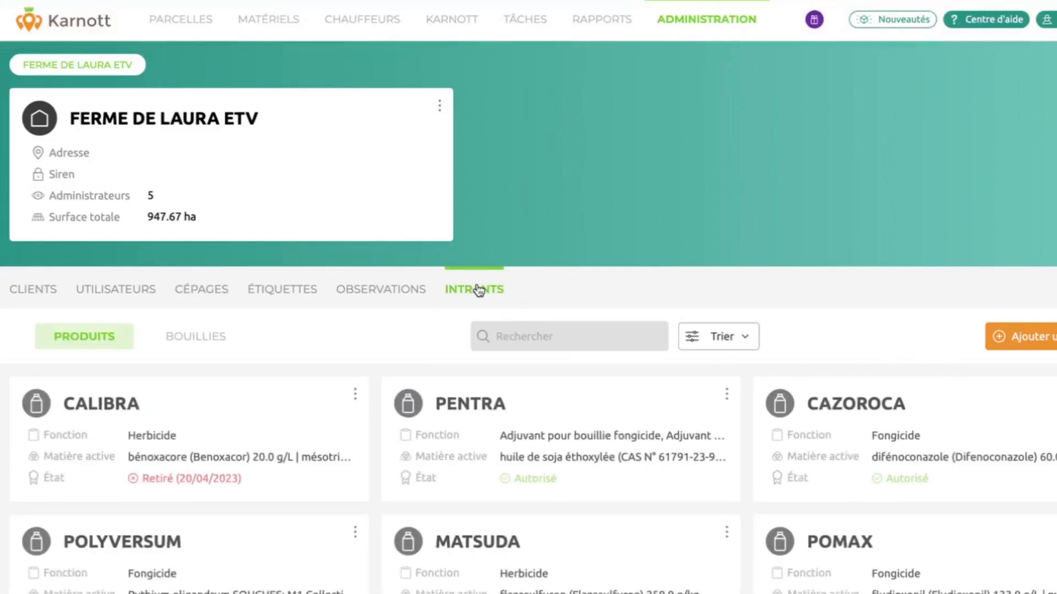
{"action": "scroll", "coordinate": [617, 385], "scroll_direction": "down", "scroll_amount": 1}
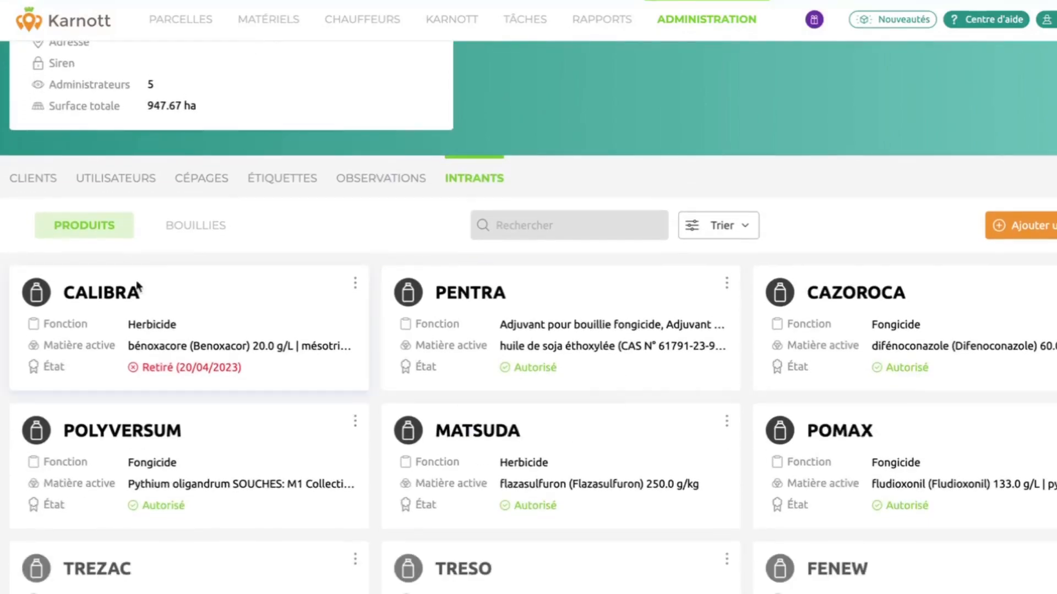
{"action": "left_click", "coordinate": [195, 231]}
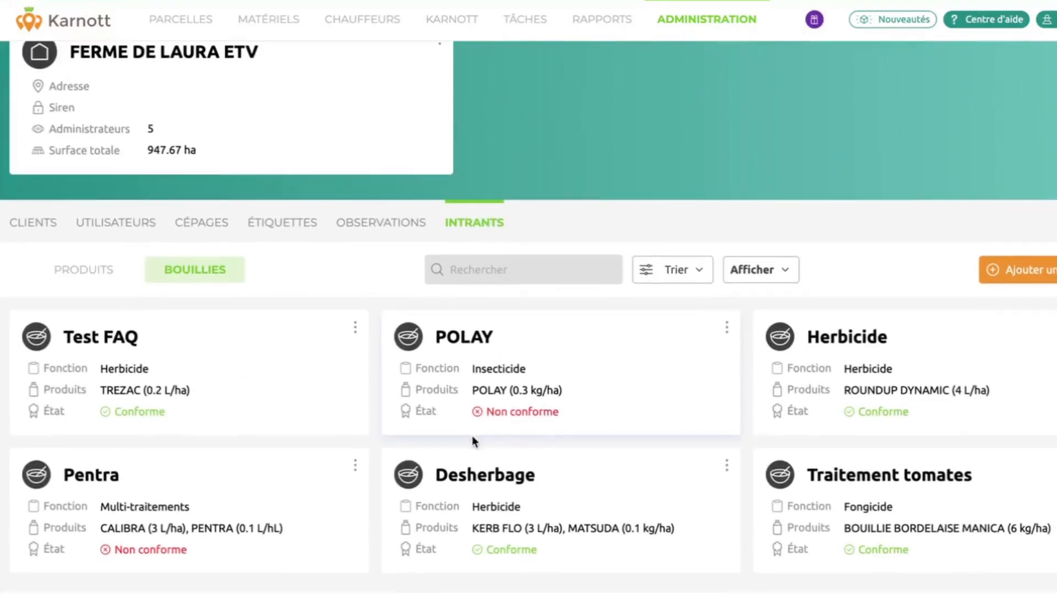
{"action": "scroll", "coordinate": [472, 437], "scroll_direction": "up", "scroll_amount": 1}
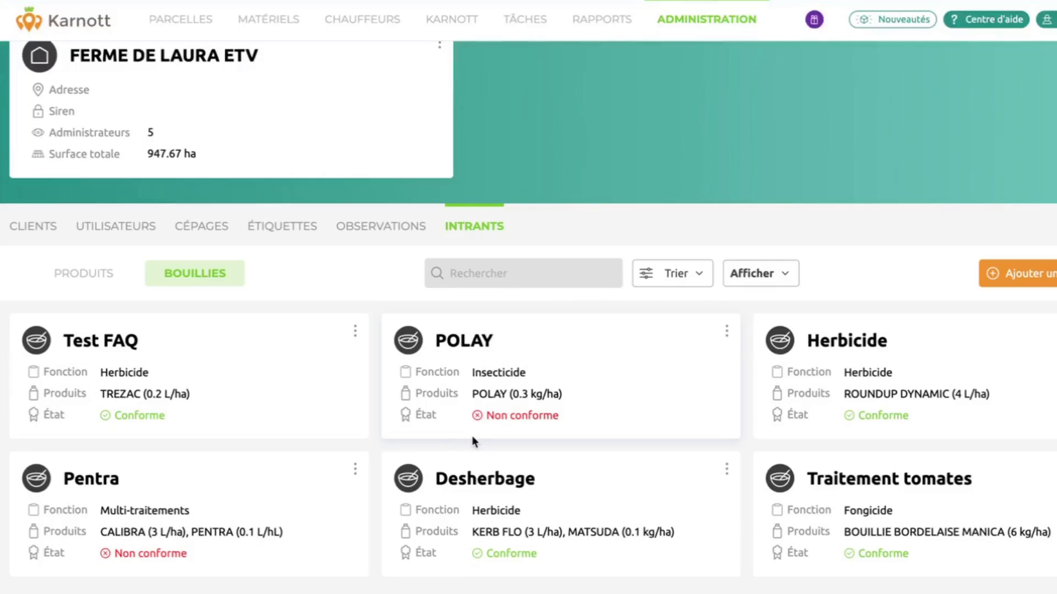